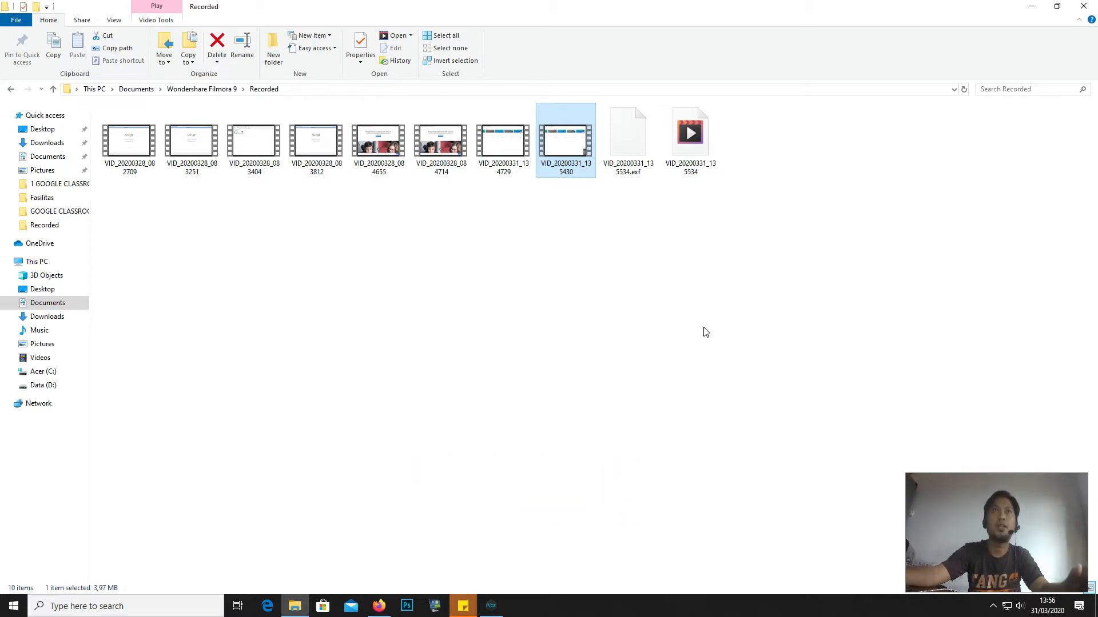
- Switch from File Explorer to Firefox, which shows the Google Classroom home page
left_click(380, 608)
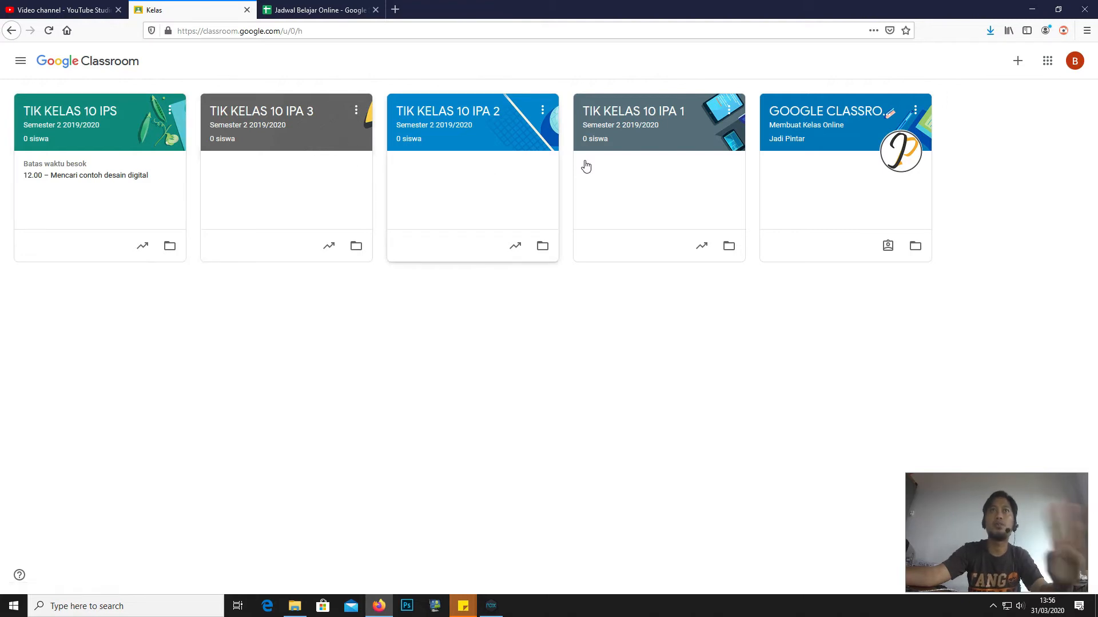
- Launch Google Drive from Classroom's Google apps launcher
left_click(1047, 63)
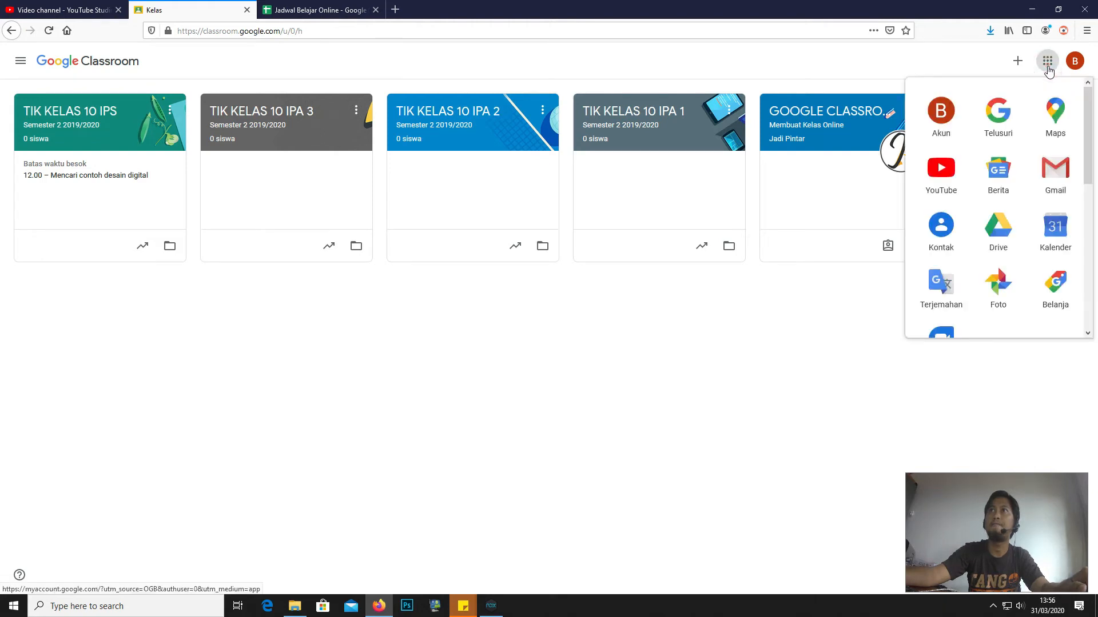
left_click(996, 233)
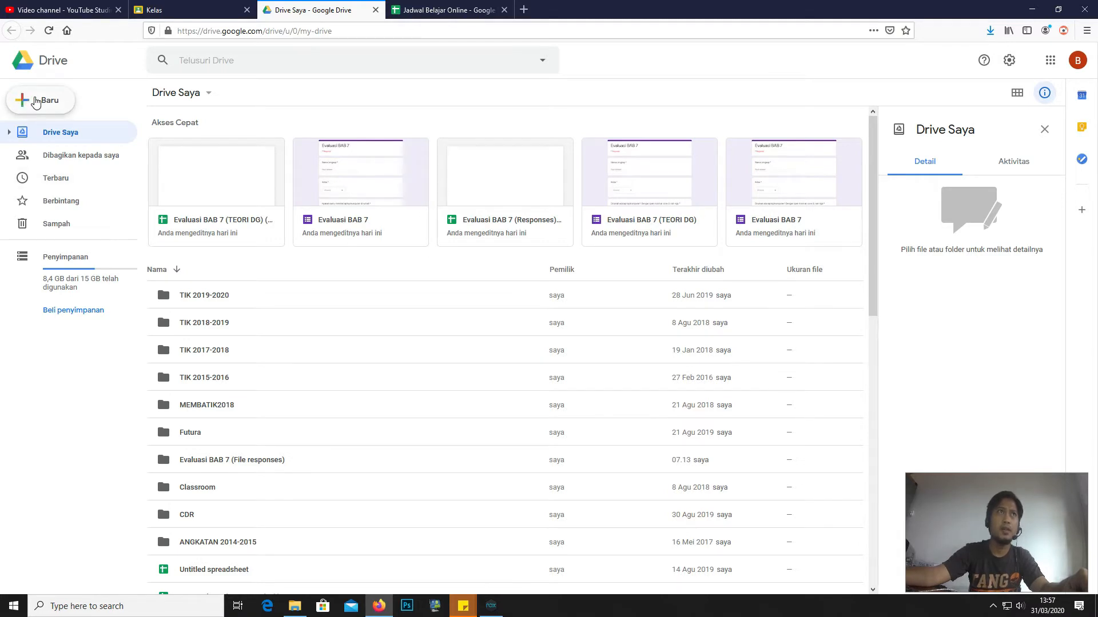
- Create a blank Google spreadsheet from Drive's New menu
left_click(35, 101)
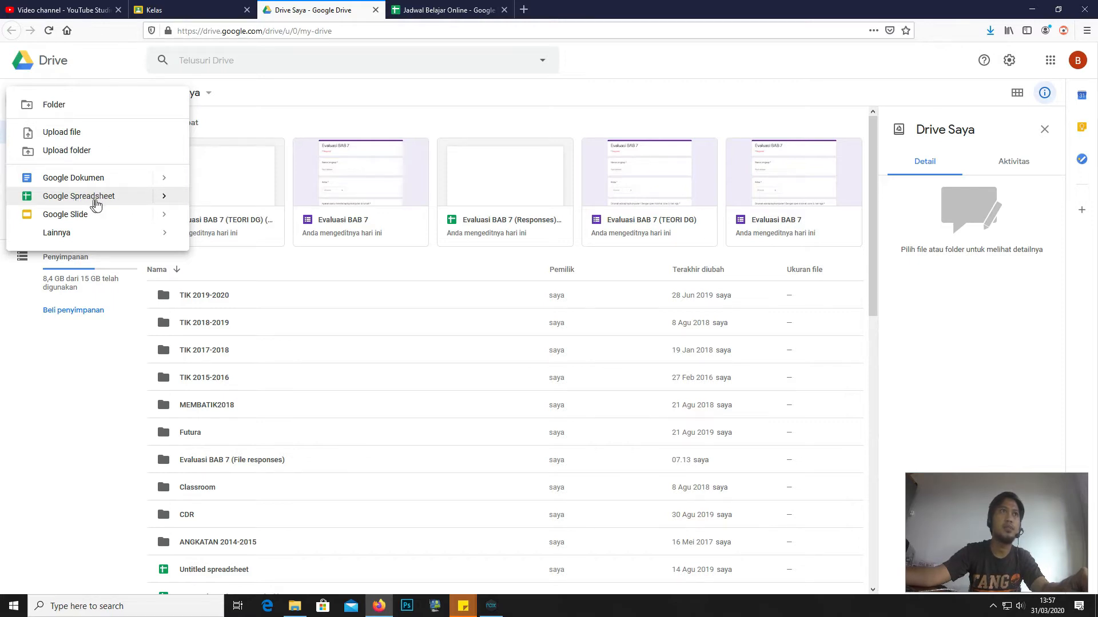
left_click(163, 197)
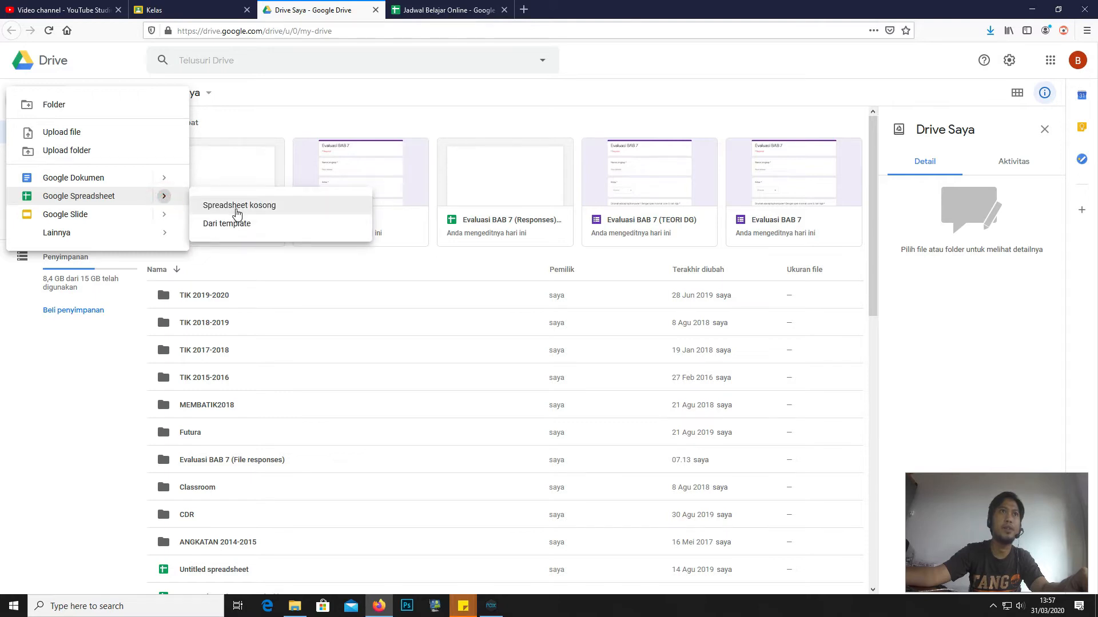
left_click(237, 207)
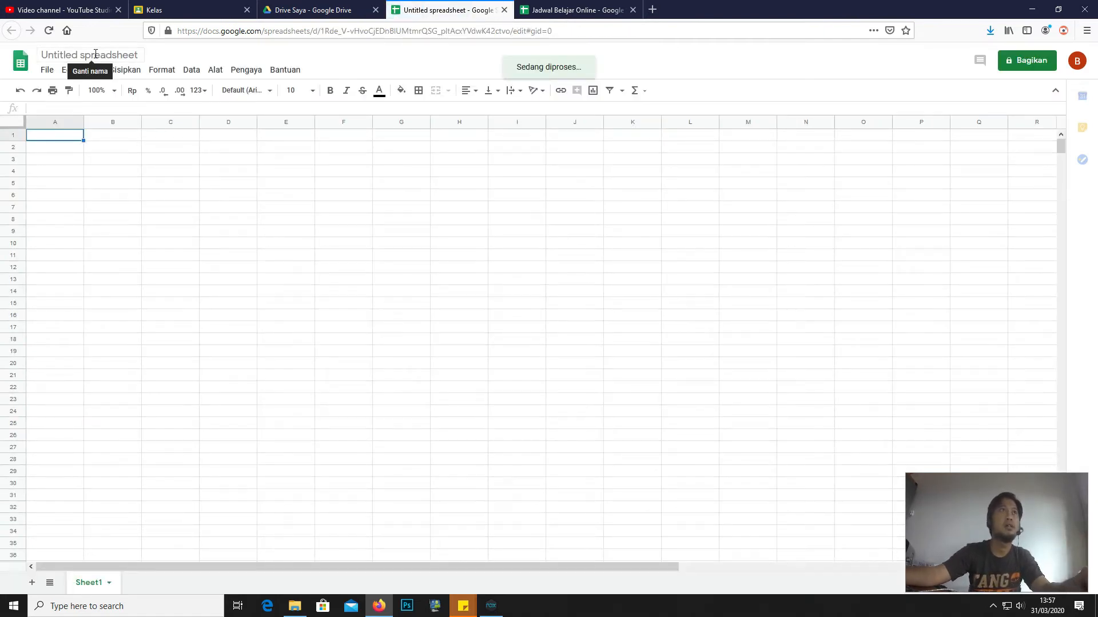
- Retitle 'Untitled spreadsheet' as 'Jadwal Kelas Online'
left_click(95, 54)
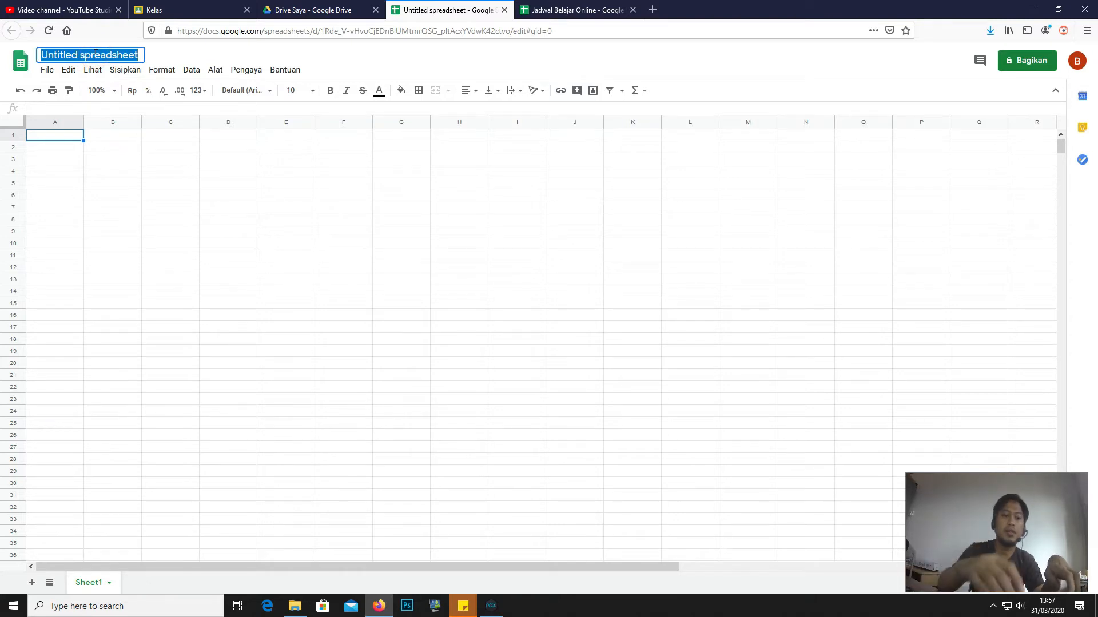
type("Jadwal")
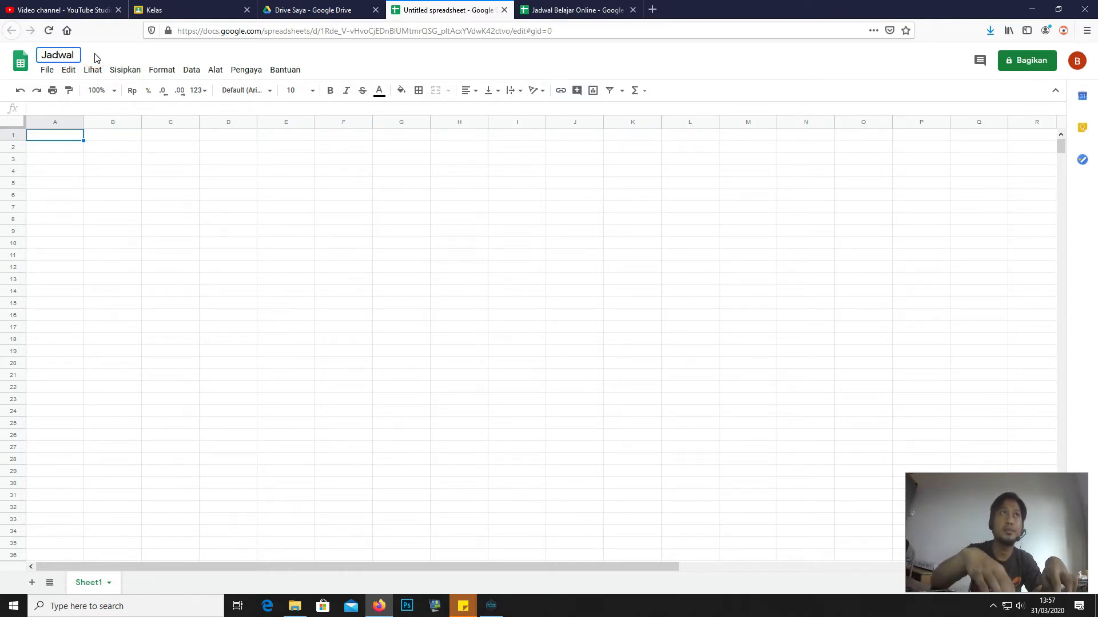
type(" pelajaran")
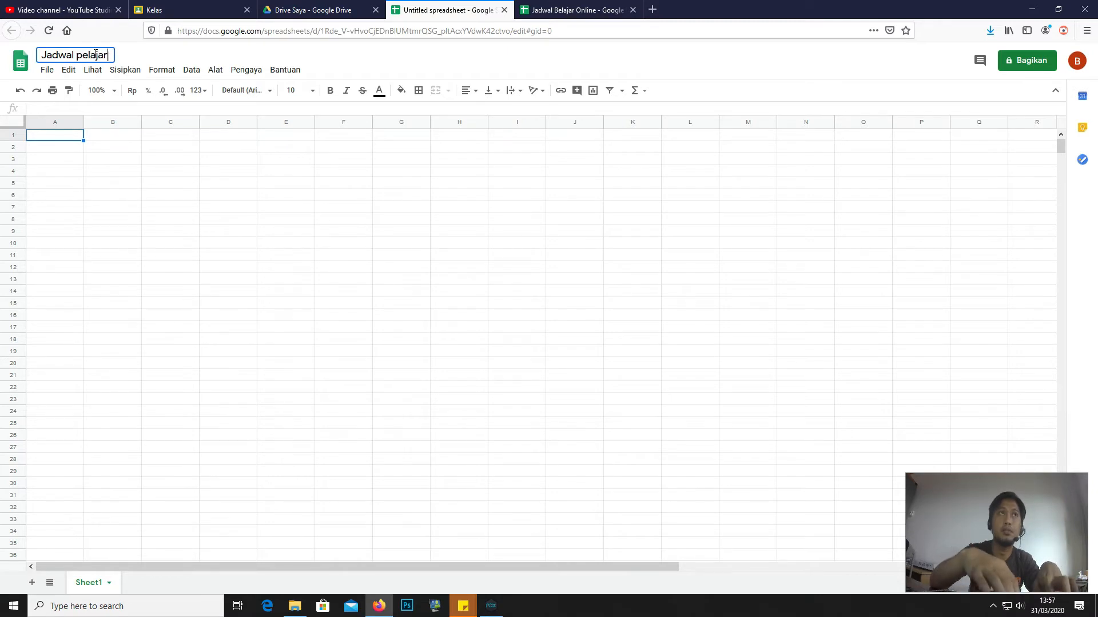
key("BackSpace")
key("BackSpace")
key("BackSpace")
key("BackSpace")
key("BackSpace")
key("BackSpace")
key("BackSpace")
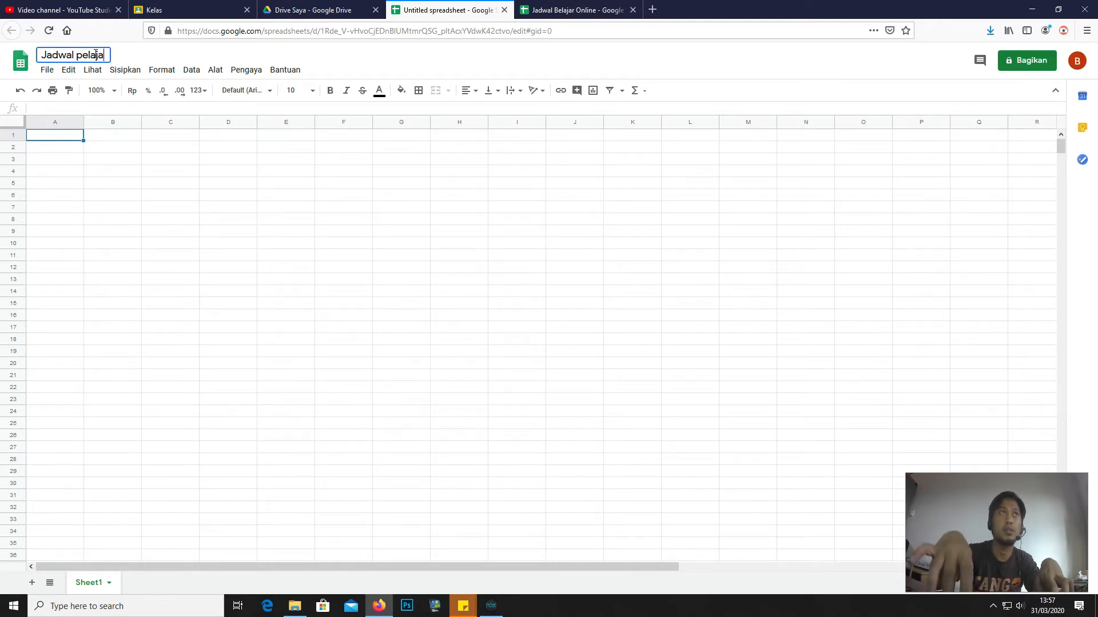
key("BackSpace")
key("BackSpace")
type("Ke")
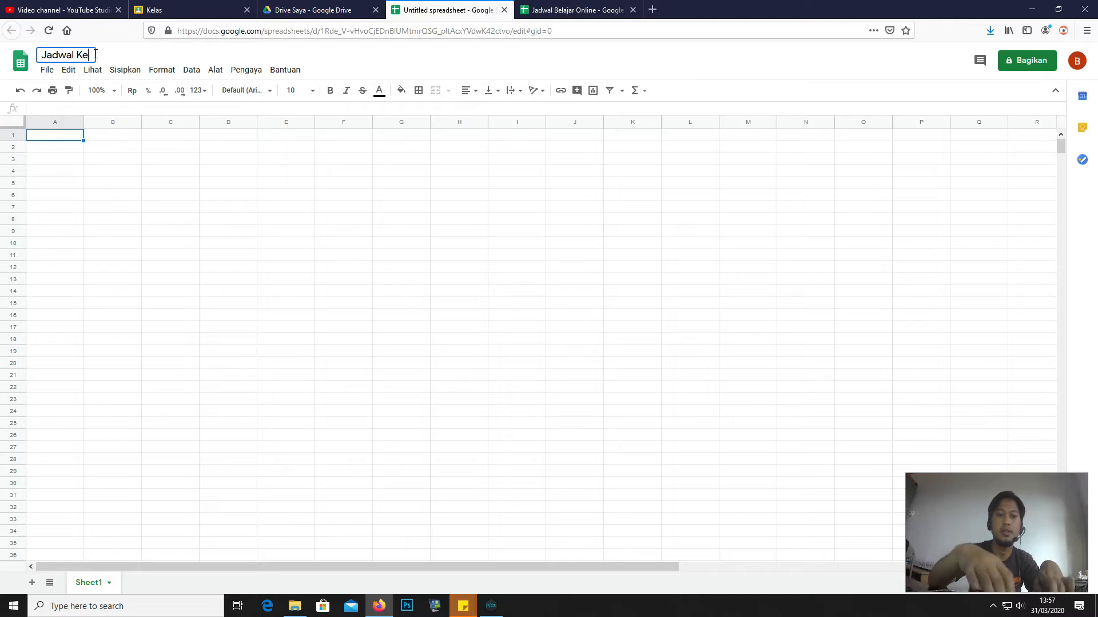
type("las Online")
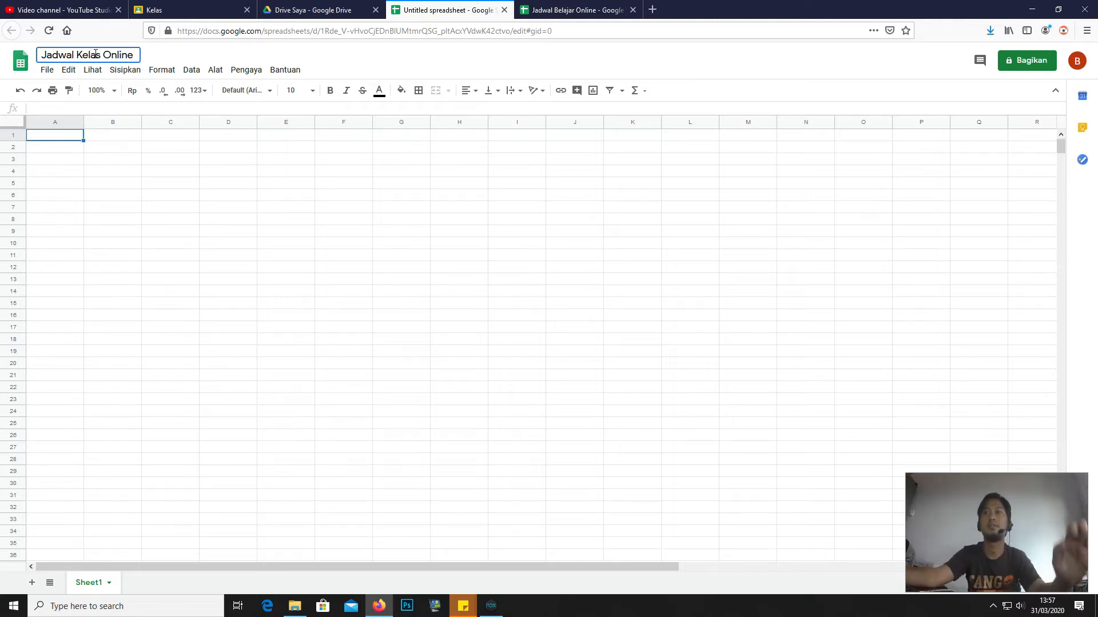
left_click(60, 144)
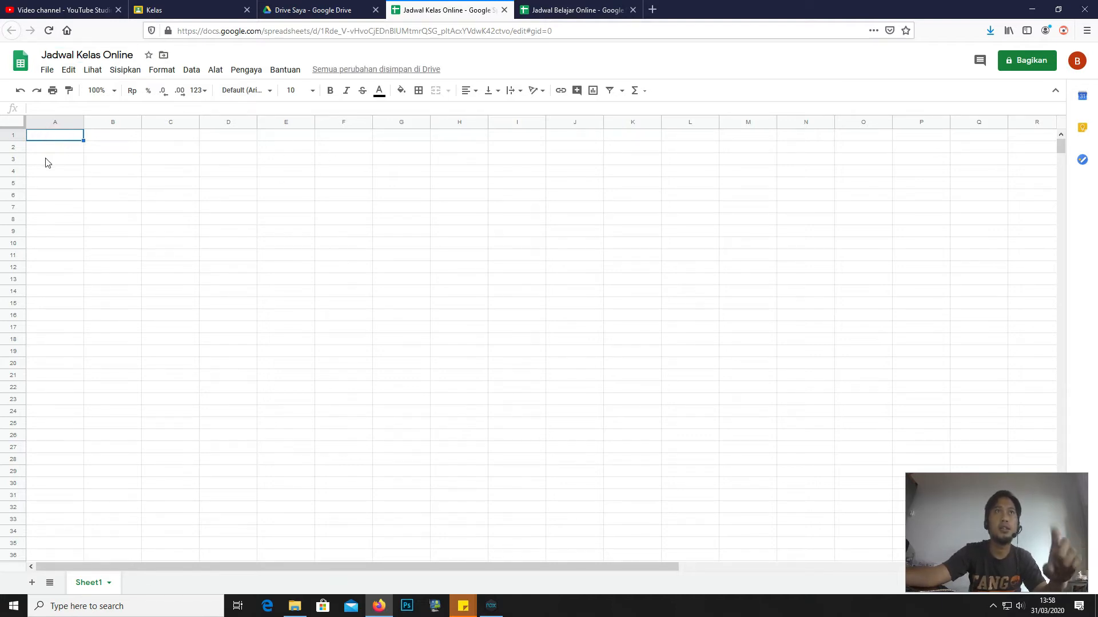
- Type the heading 'JADWAL KELAS ONLINE' into cell G1
left_click(53, 161)
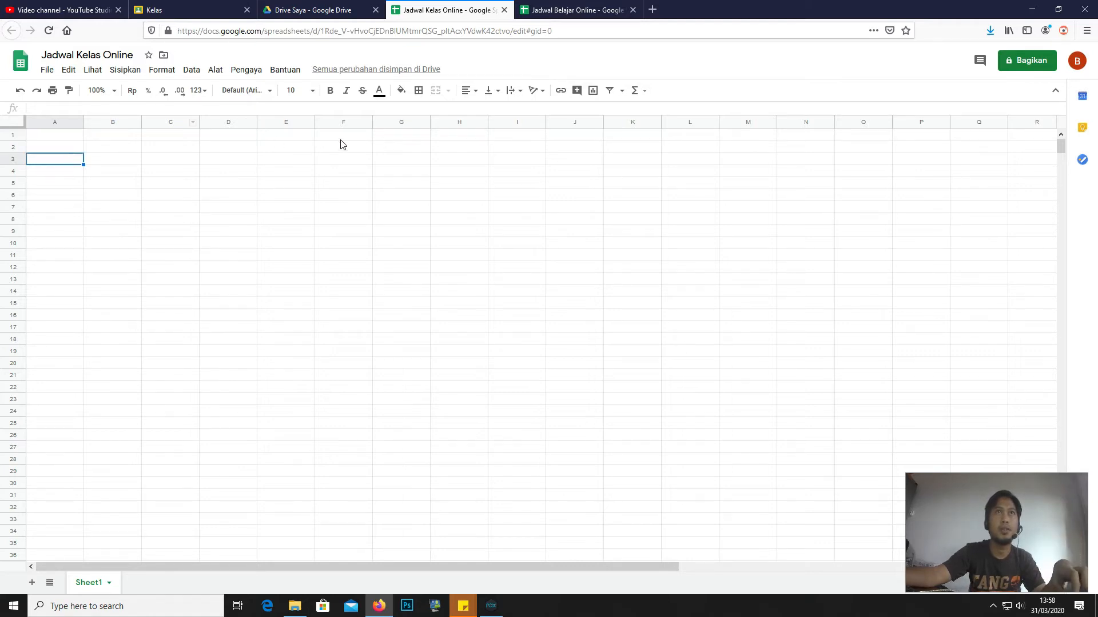
left_click(405, 136)
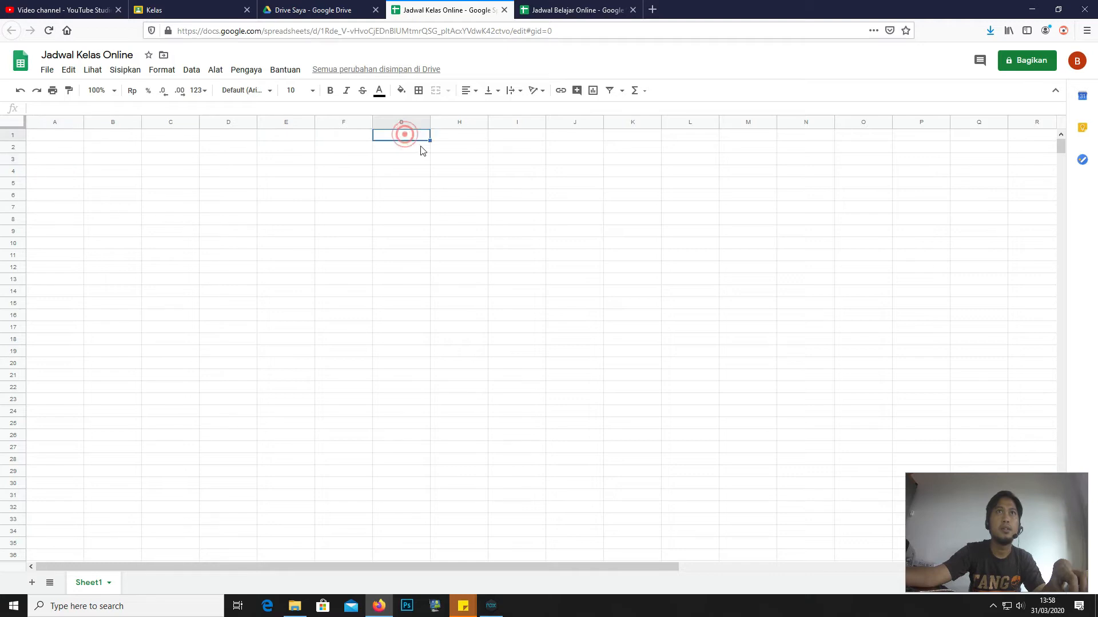
type("JAD")
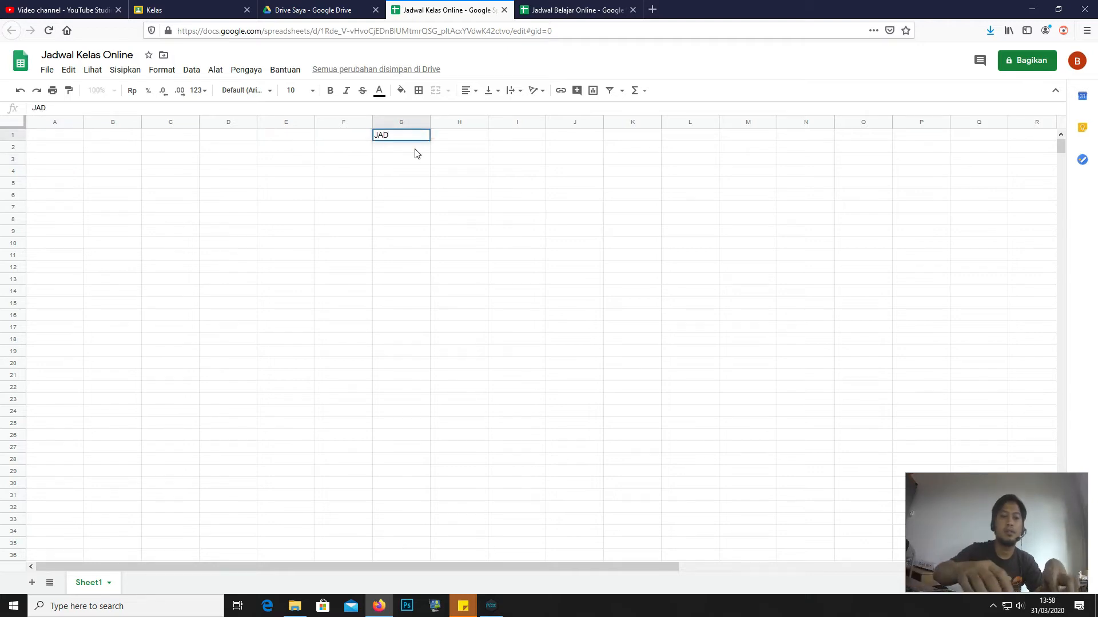
type("WAL KELAS ONLINE")
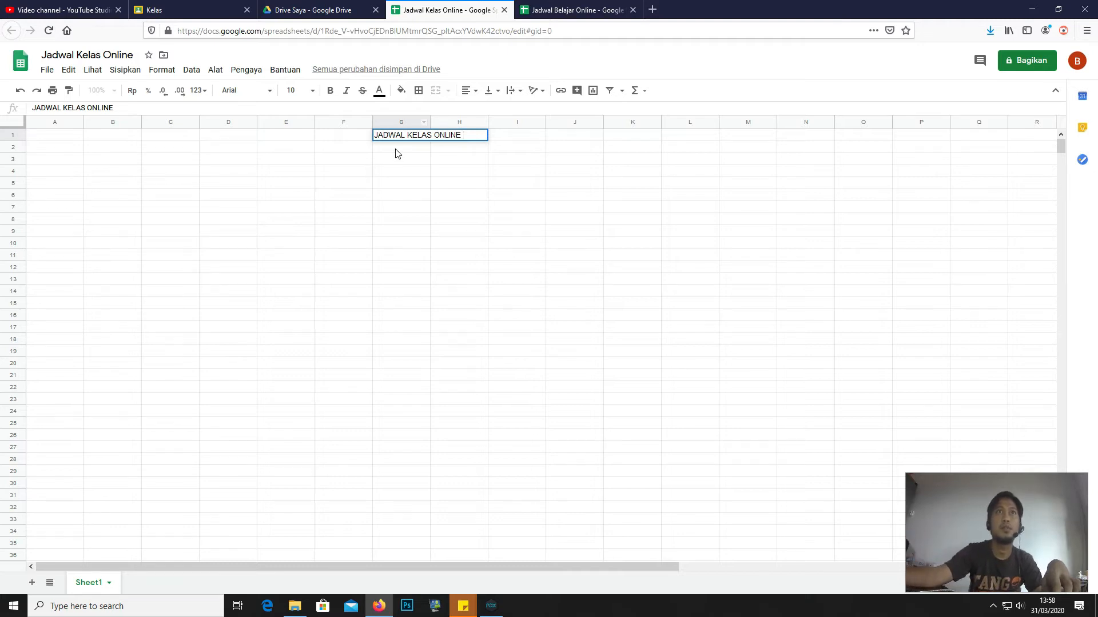
key("Return")
- Select A2 and switch to the Jadwal Belajar Online tab for reference
left_click(46, 150)
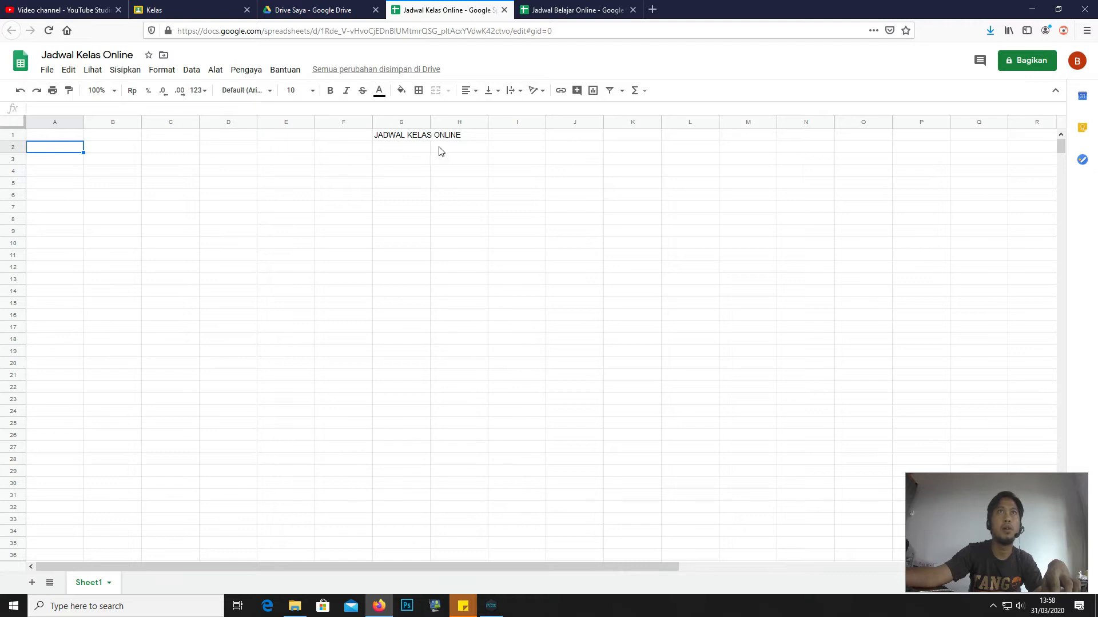
left_click(53, 149)
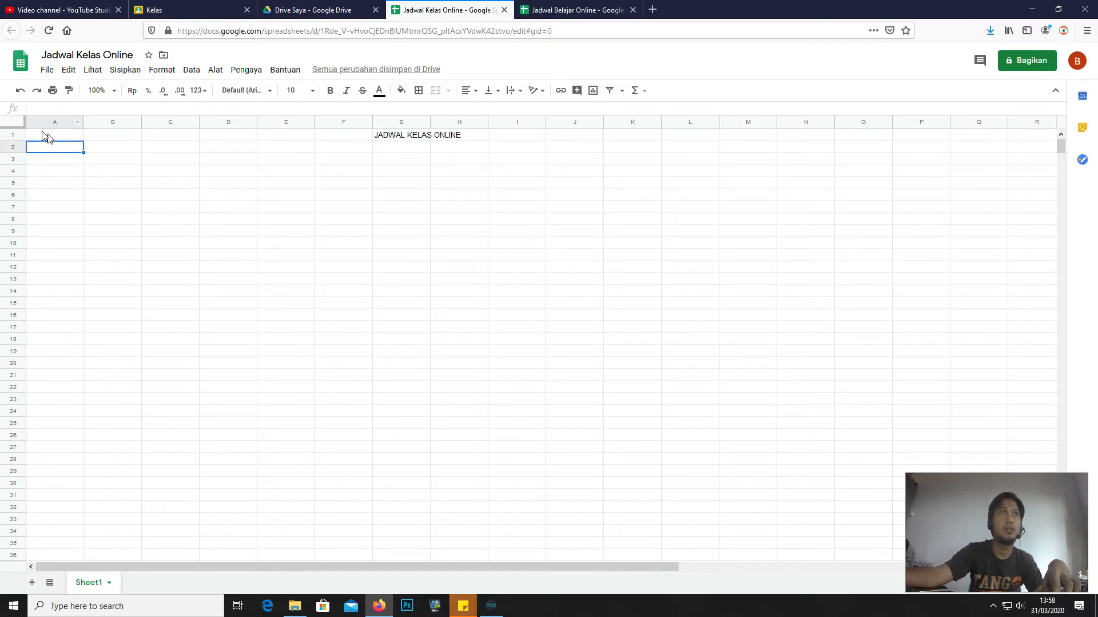
left_click(546, 9)
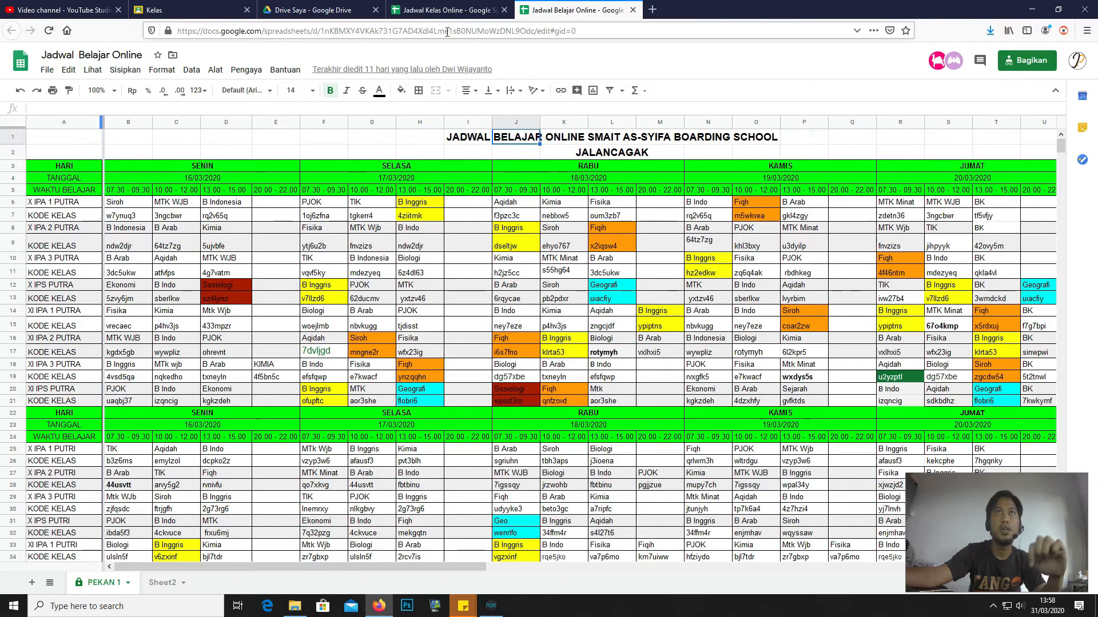
- Enter the row labels HARI, TANGGAL and WAKTU BELAJAR in A2–A4
scroll(369, 245, "down", 2)
scroll(369, 245, "up", 2)
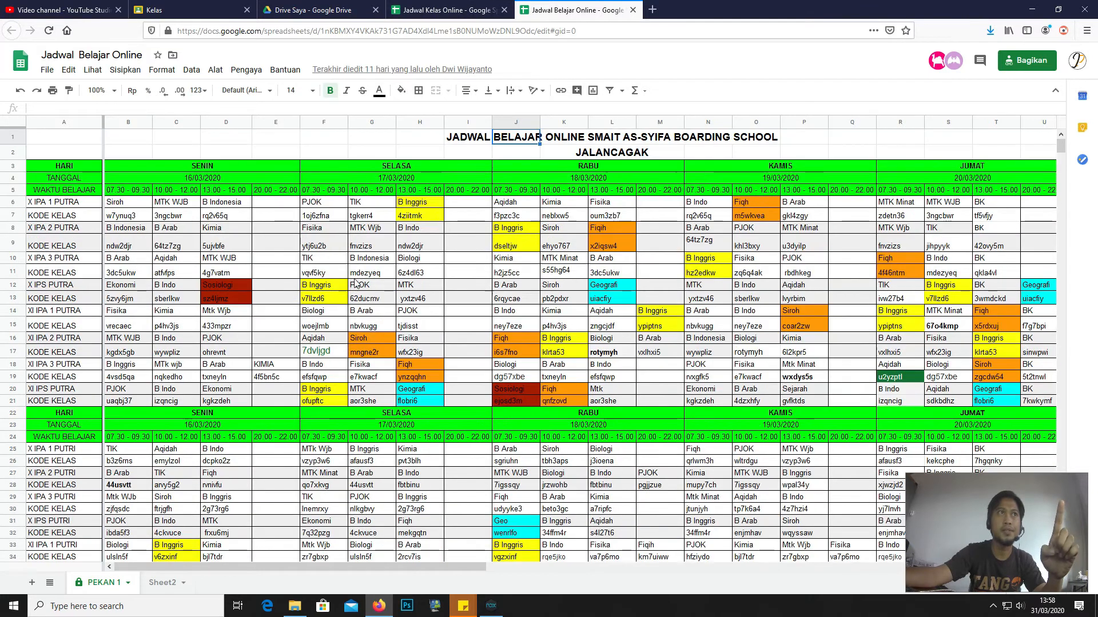
left_click(448, 9)
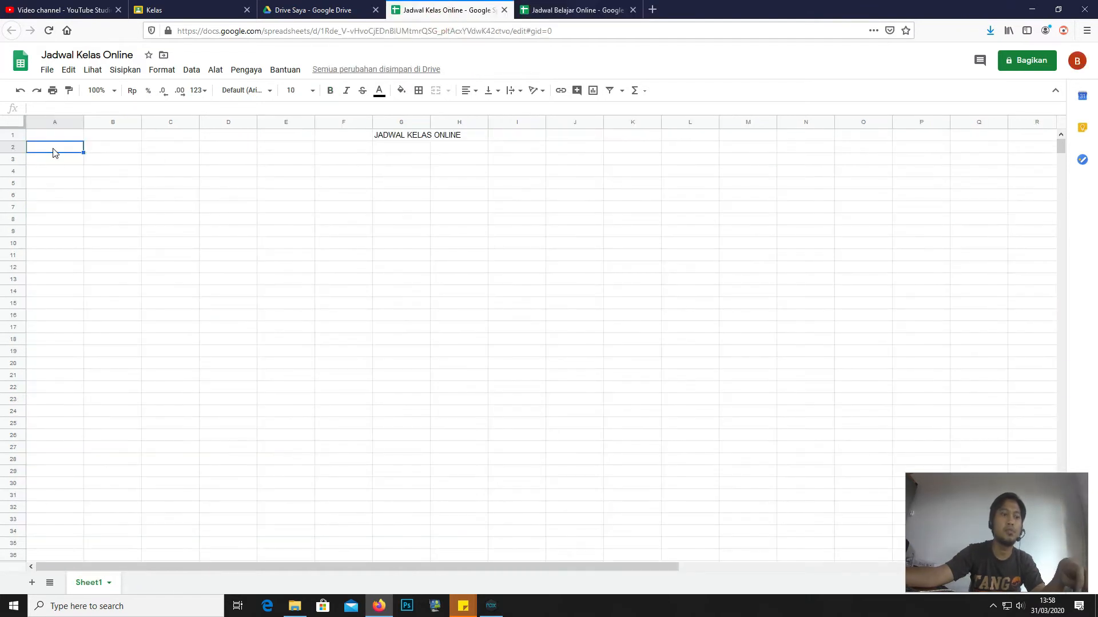
type("HAR")
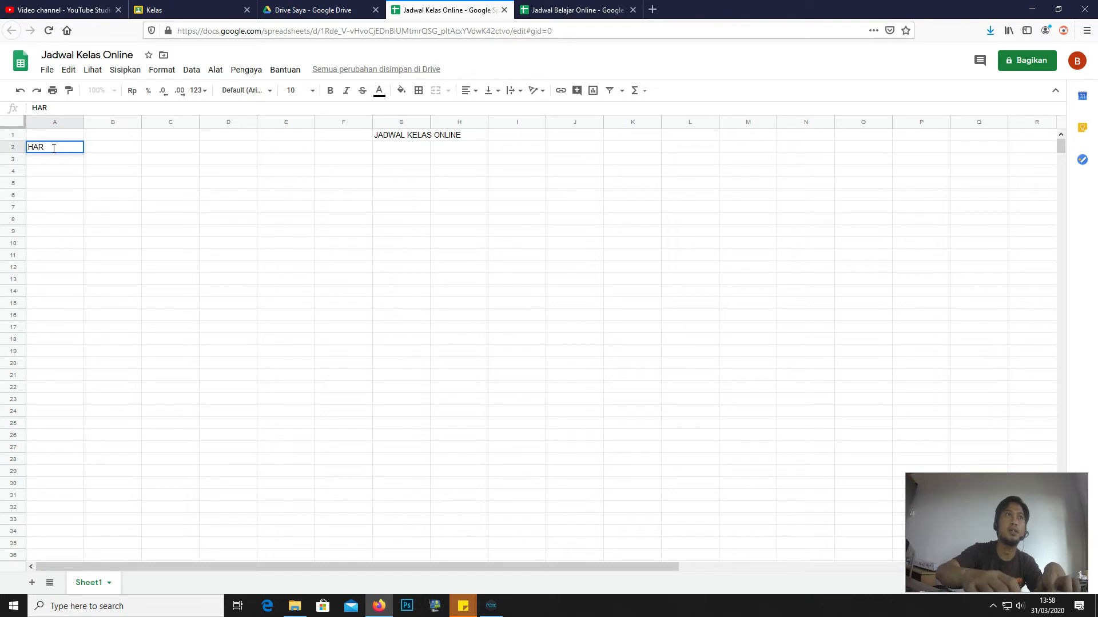
type("I")
key("Return")
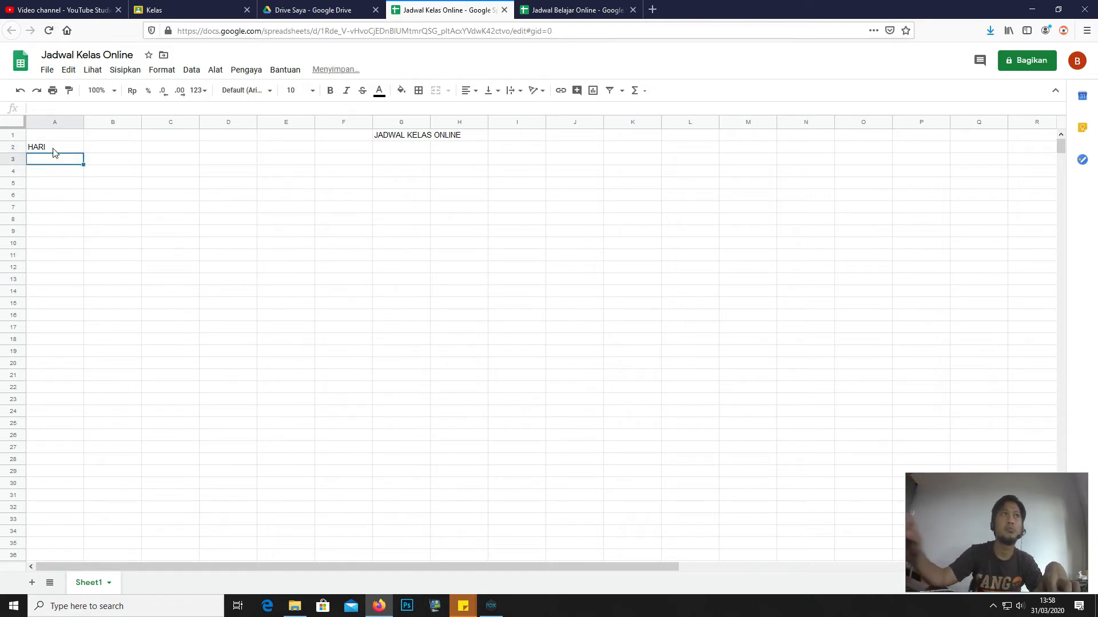
left_click(574, 10)
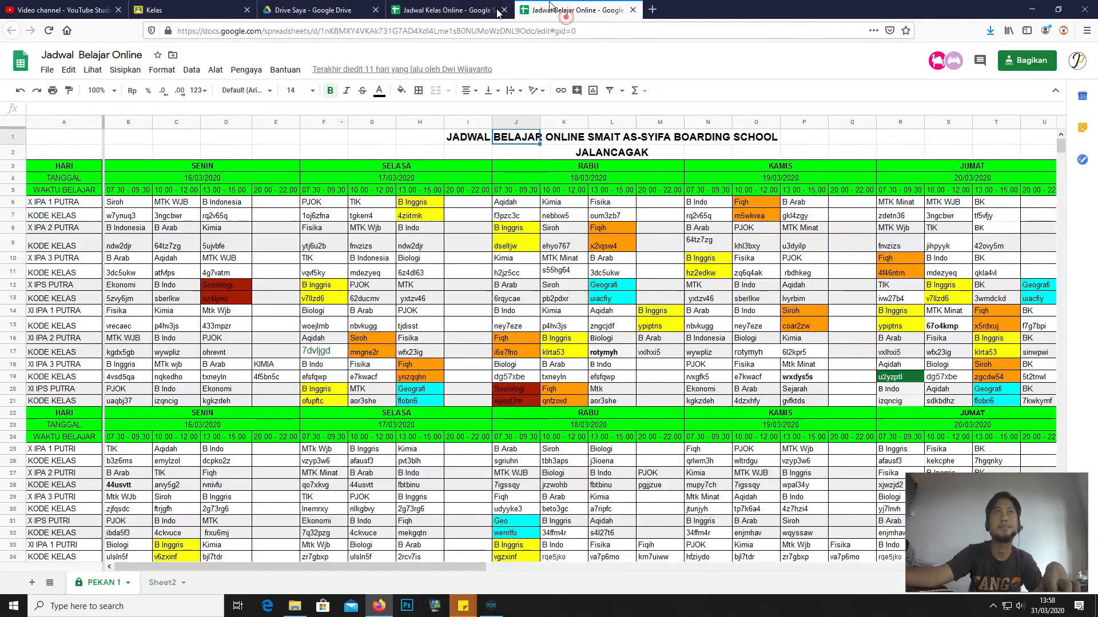
left_click(452, 10)
type("TANGGAL")
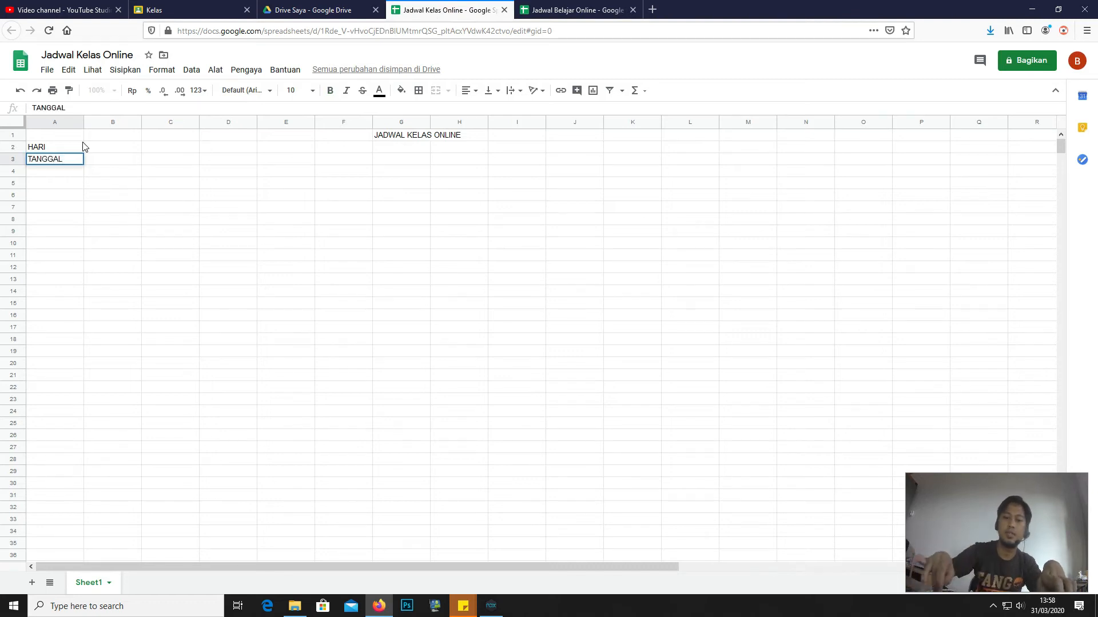
key("Return")
type("WAK")
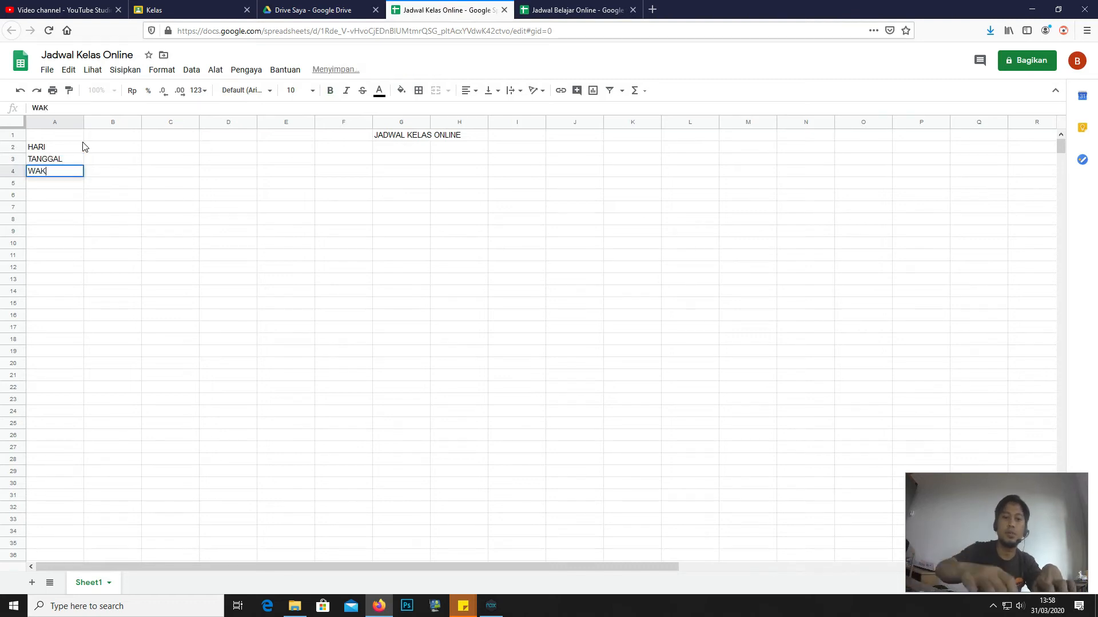
type("TU BELAJAR")
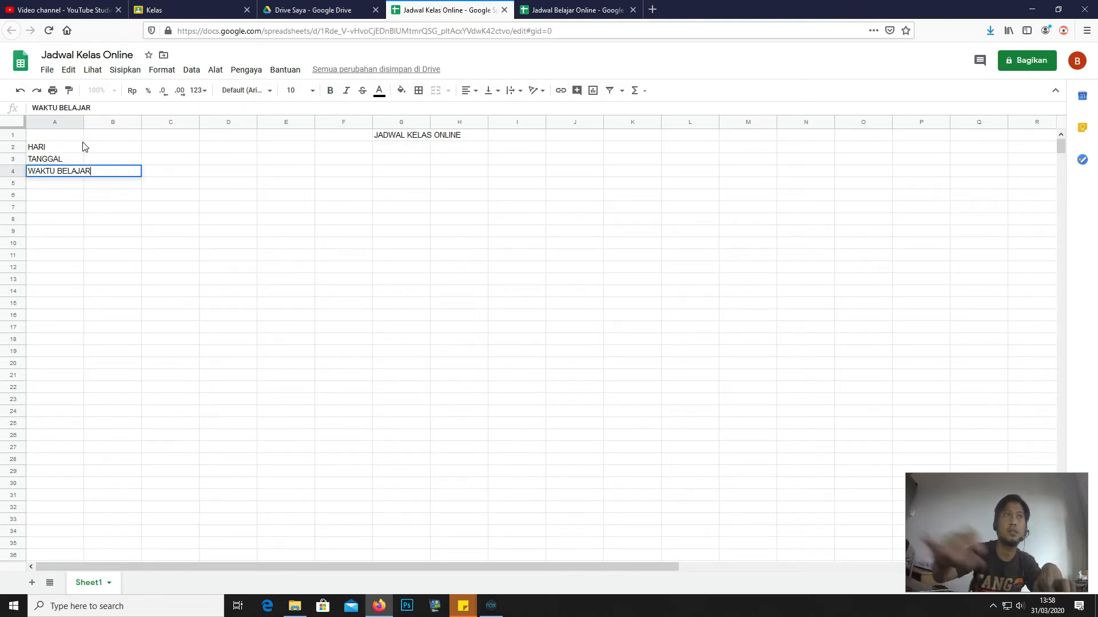
left_click(117, 144)
- Widen column A to fit the labels and enter SENIN in B2
left_click_drag(83, 121, 99, 122)
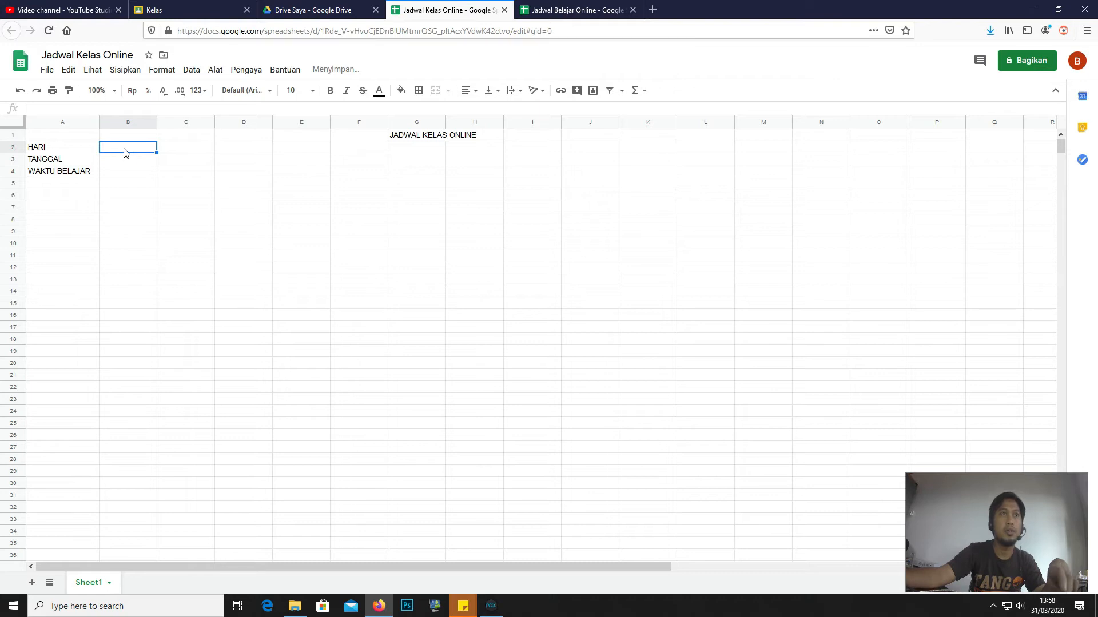
type("SENIN")
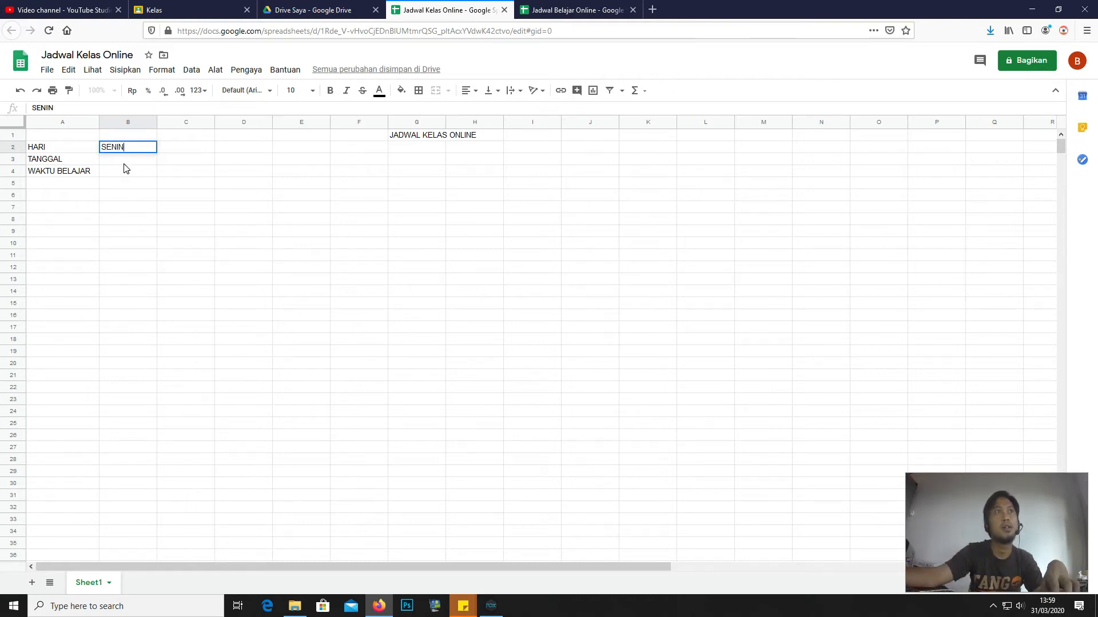
left_click(126, 161)
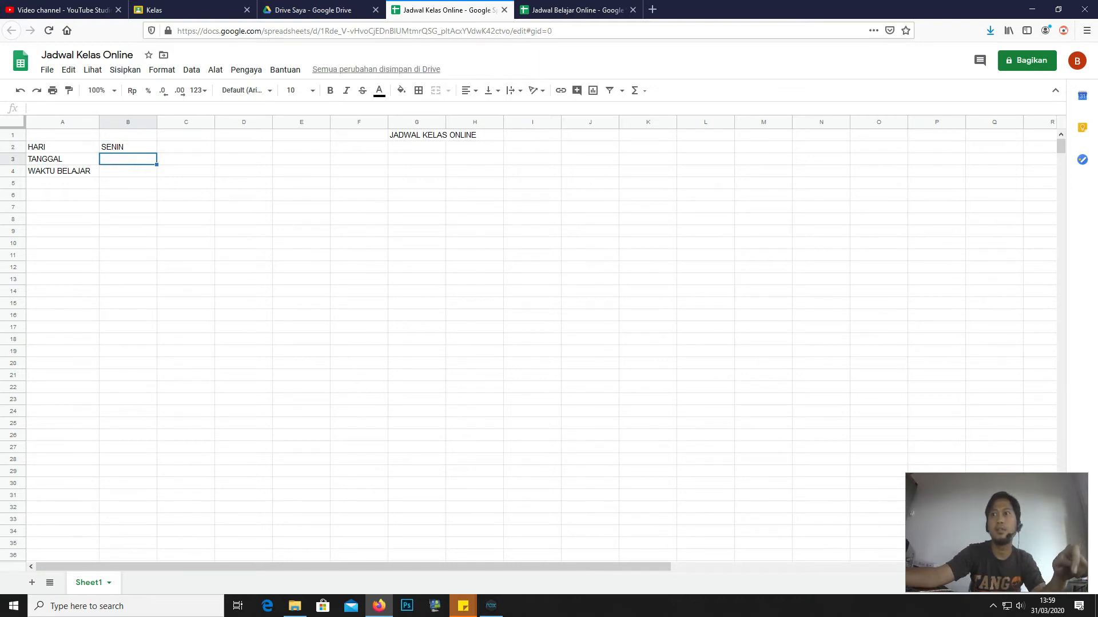
- Check April 2020 on the taskbar calendar and enter 06/04/2020 in B3
left_click(1041, 611)
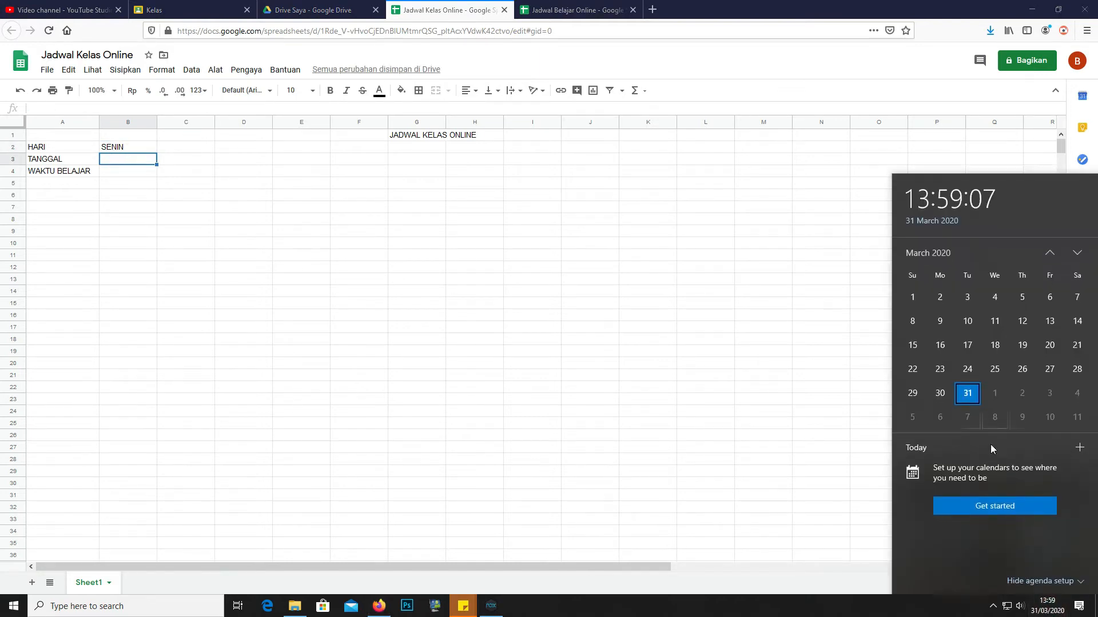
left_click(1076, 254)
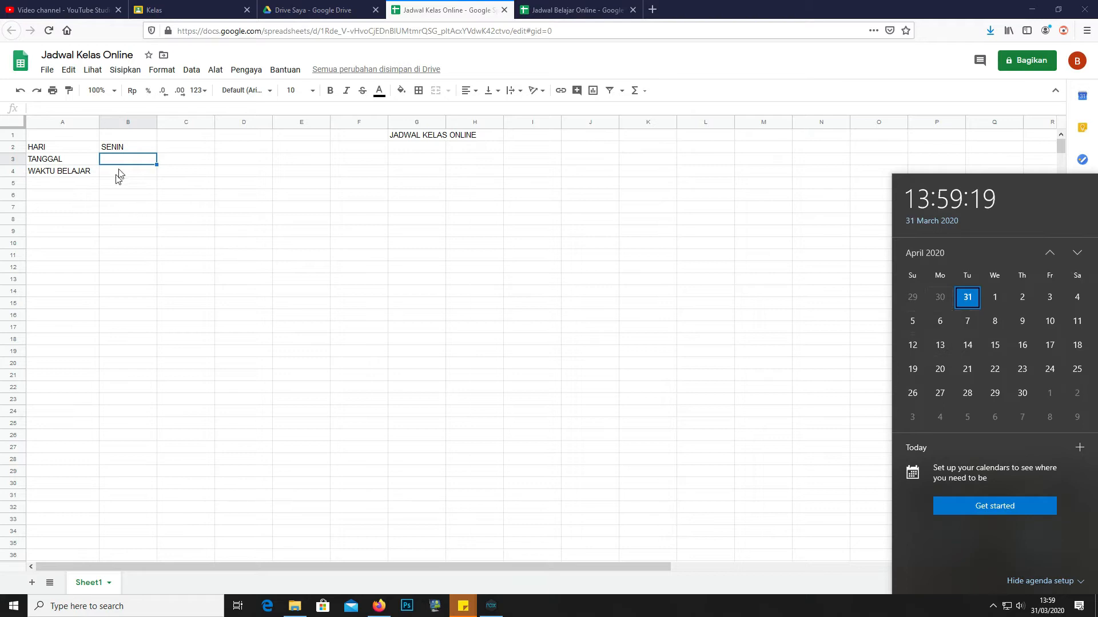
left_click(144, 166)
type("6/")
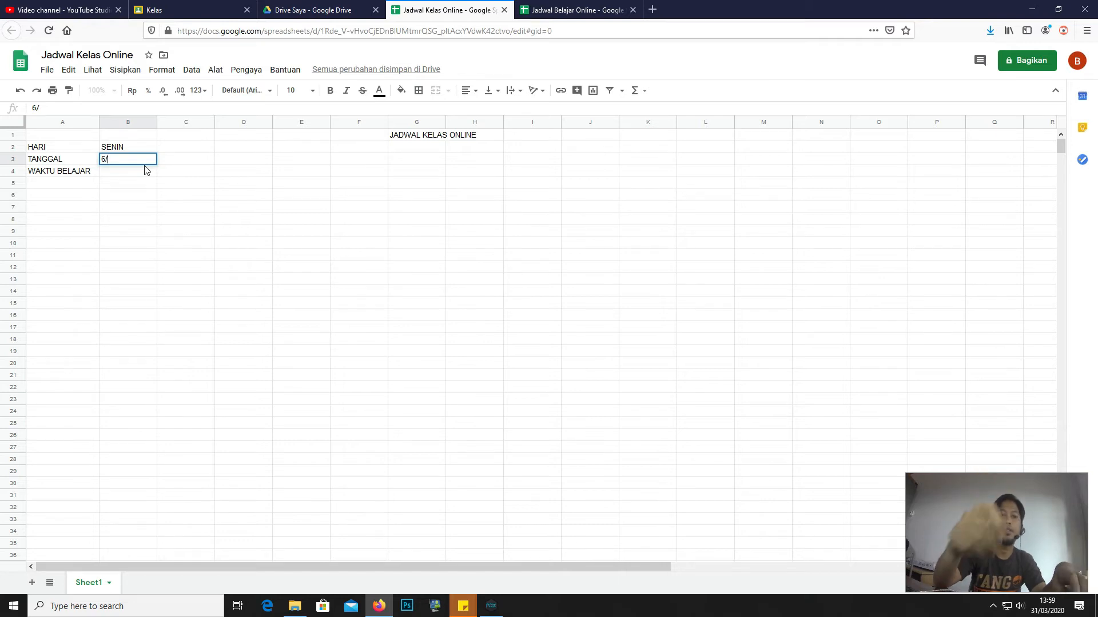
type("04")
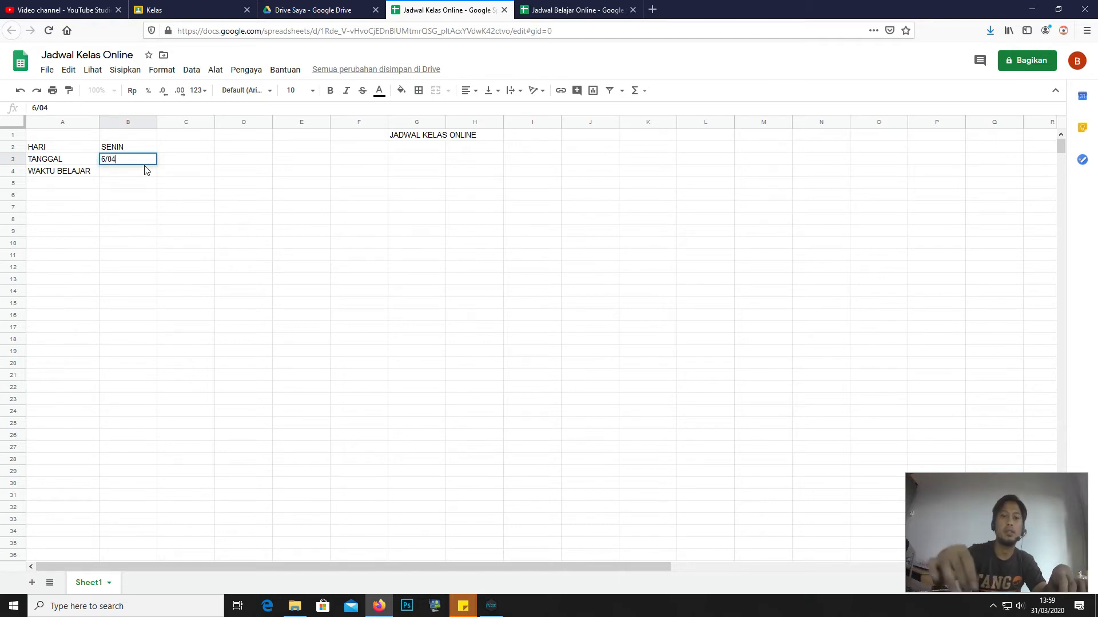
type("/2020")
key("Return")
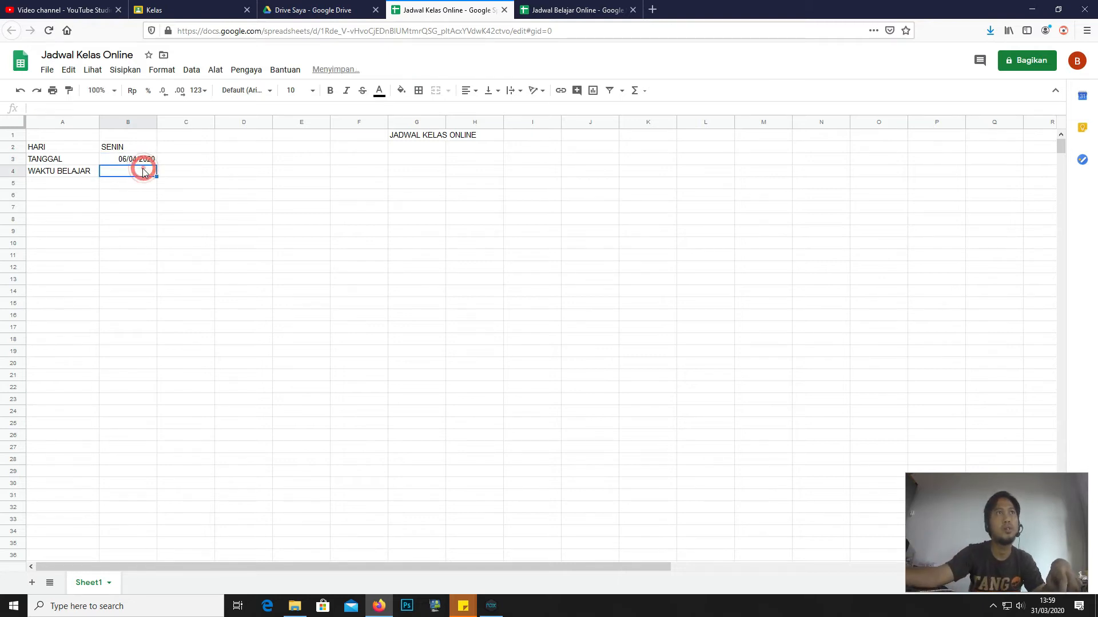
left_click(137, 162)
- Compare with the Jadwal Belajar Online sheet, then begin the first time slot in B4
left_click(123, 172)
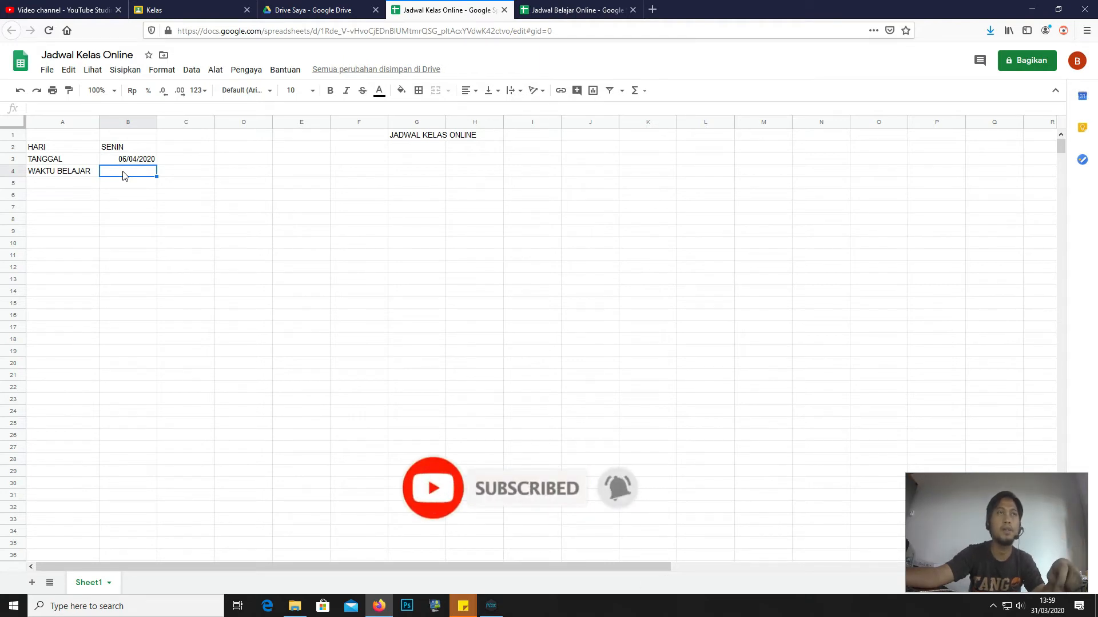
left_click(590, 12)
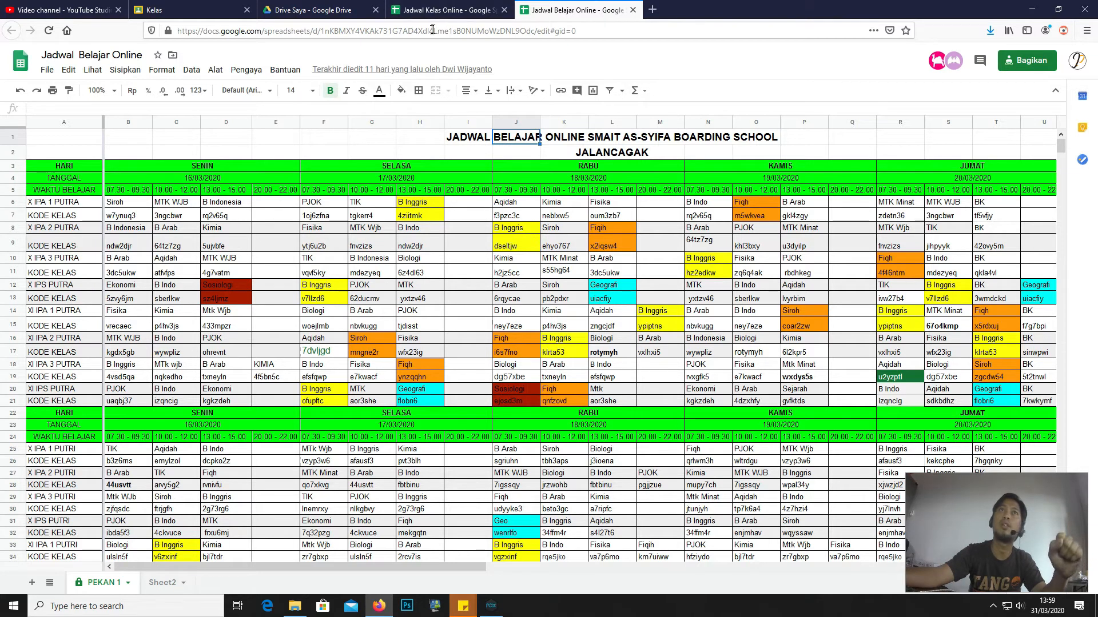
left_click(430, 10)
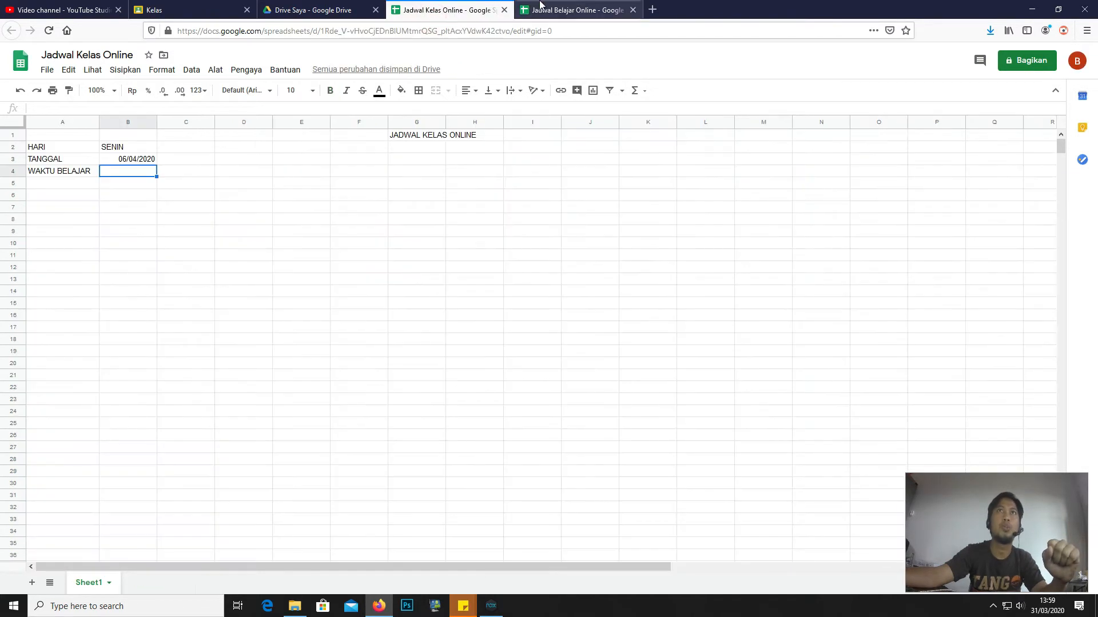
left_click(539, 10)
left_click(446, 10)
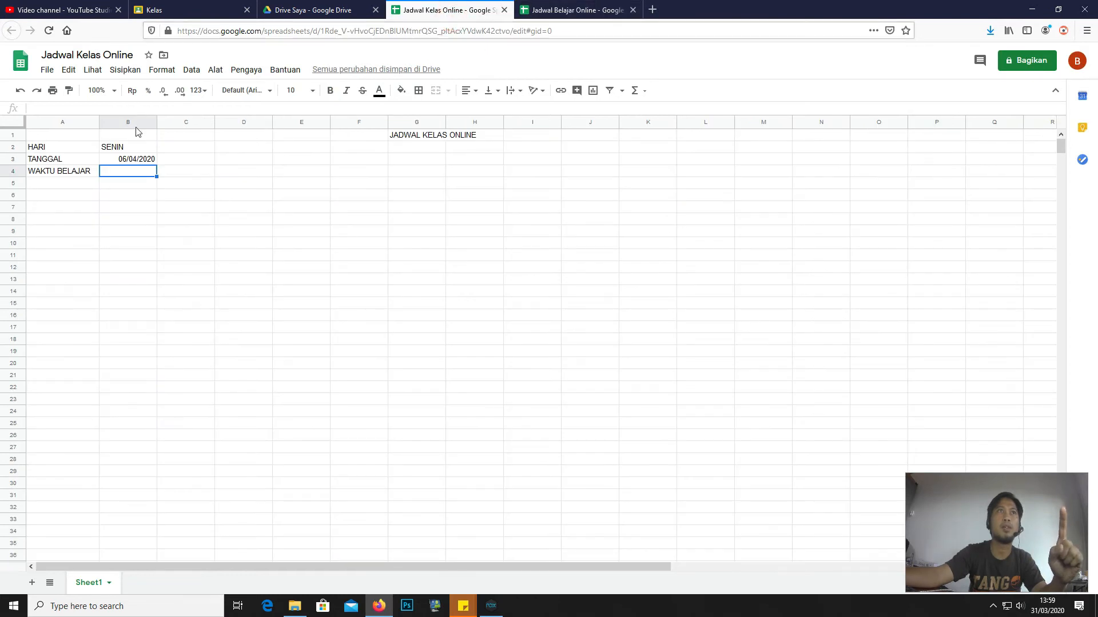
type("08.00-10.00")
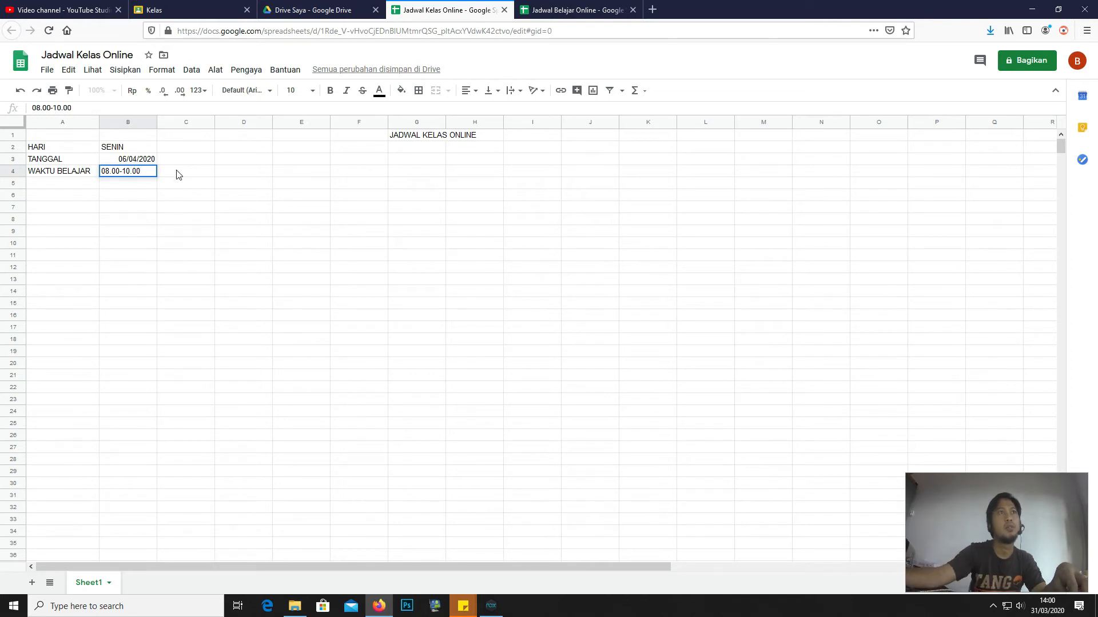
- Enter time slots 08.00-10.00 in B4 and 10.00-12.00 in C4, then select A5
left_click(177, 174)
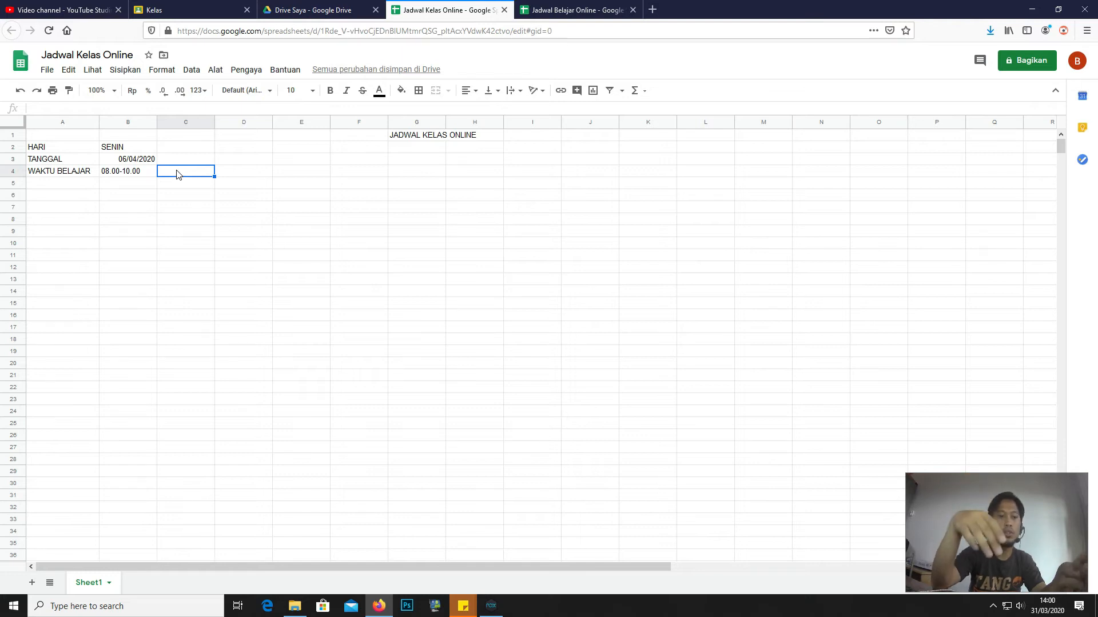
type("10.00-12.00")
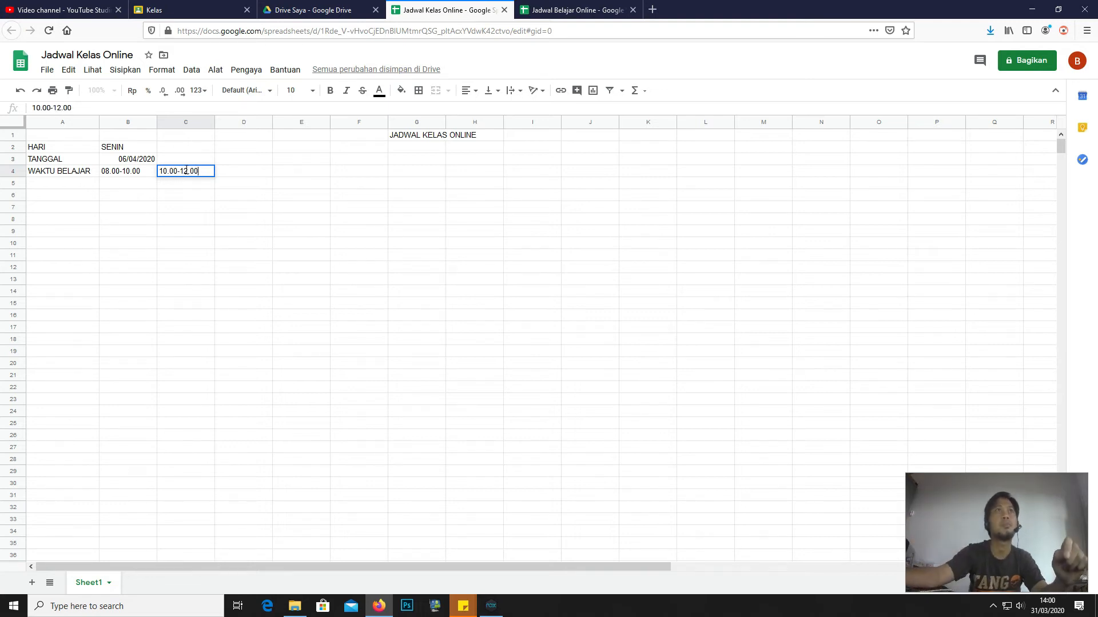
left_click(184, 180)
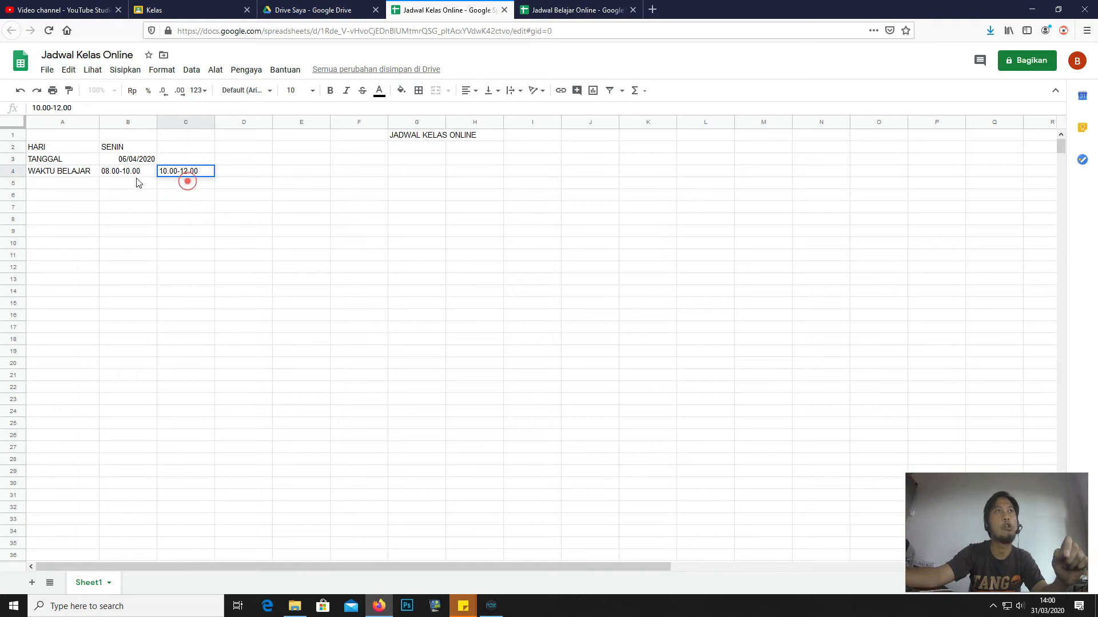
left_click(131, 173)
left_click(94, 184)
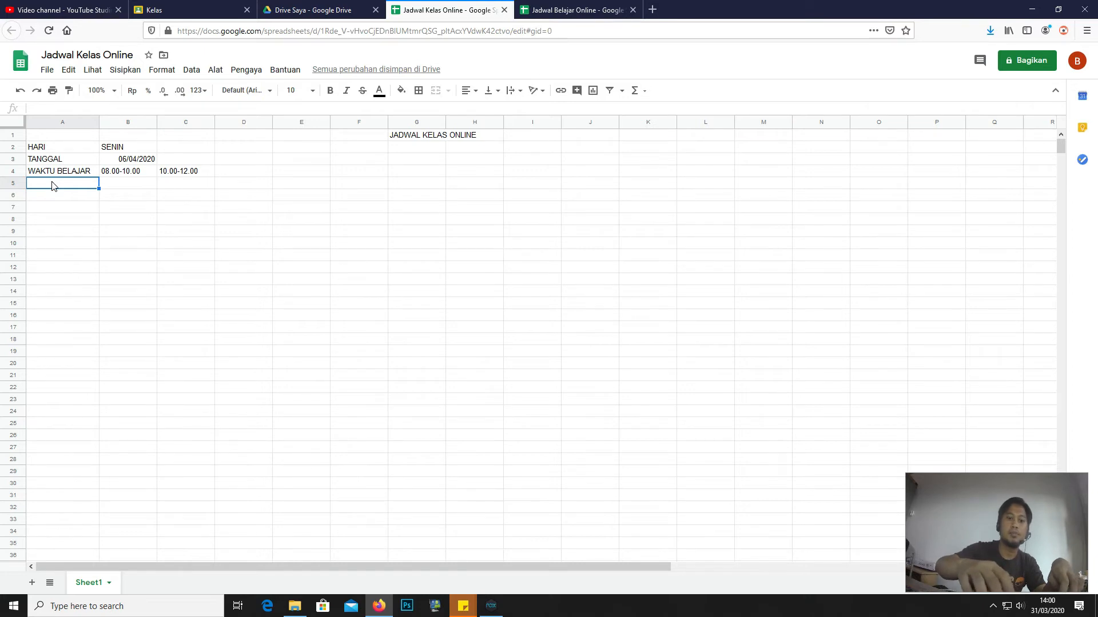
- Enter X IPA 1 and X IPA 2 in column A, each followed by a KODE row
type("X IPA 1")
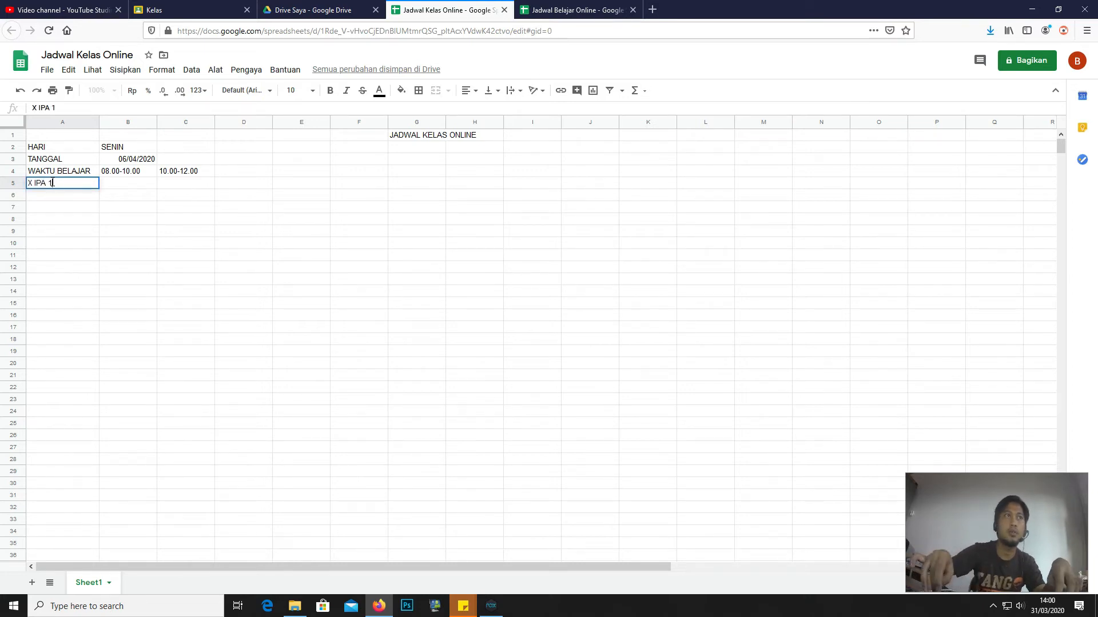
key("Return")
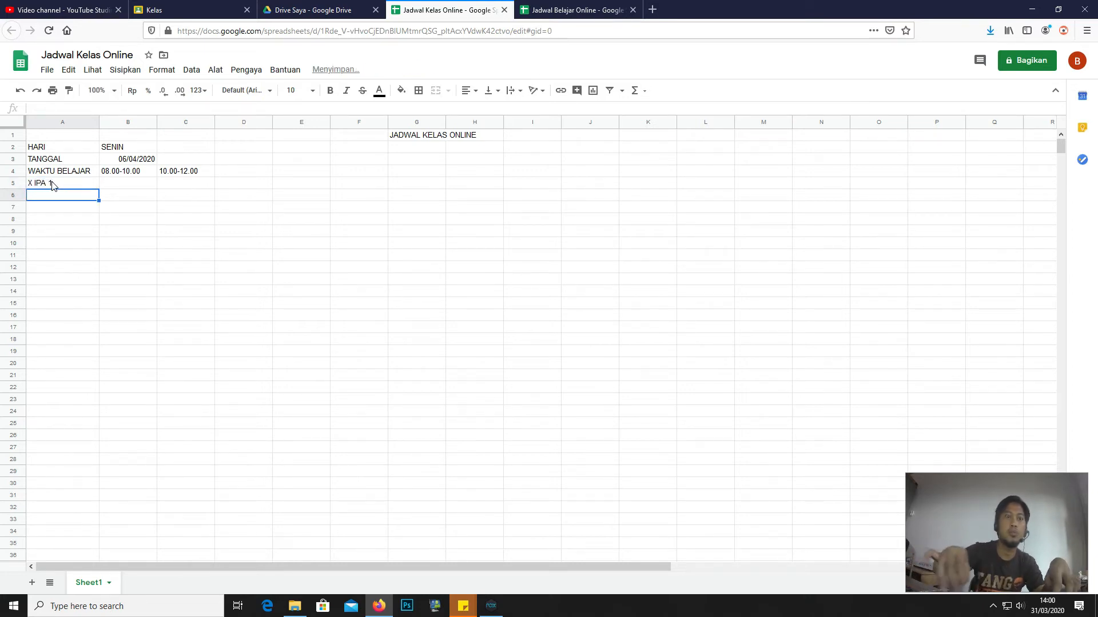
type("KODE")
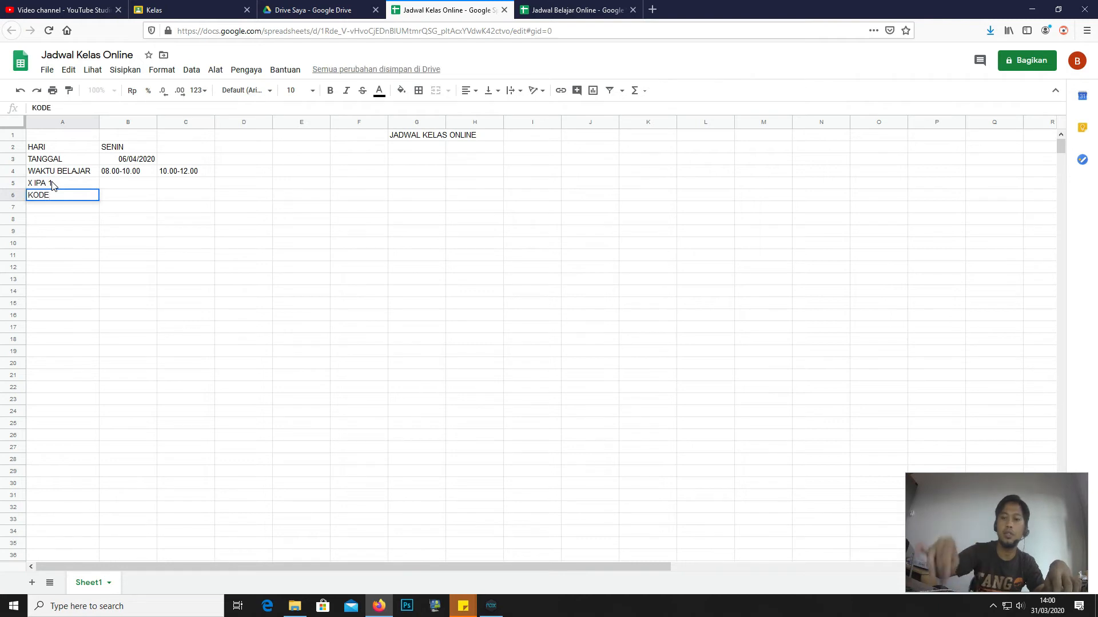
key("Return")
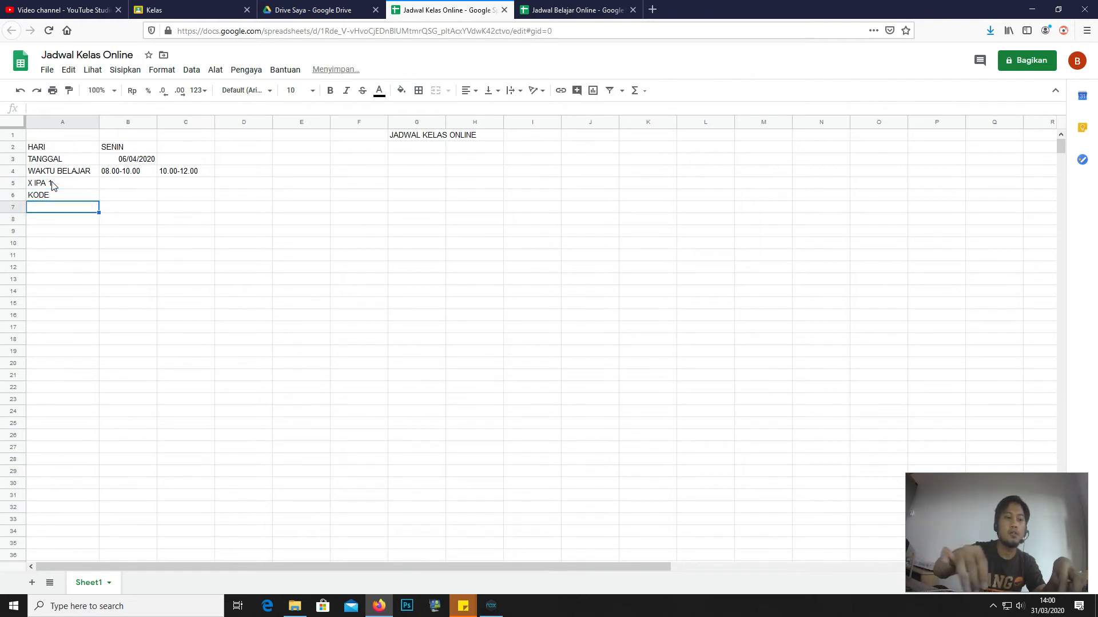
type("X IPA 2")
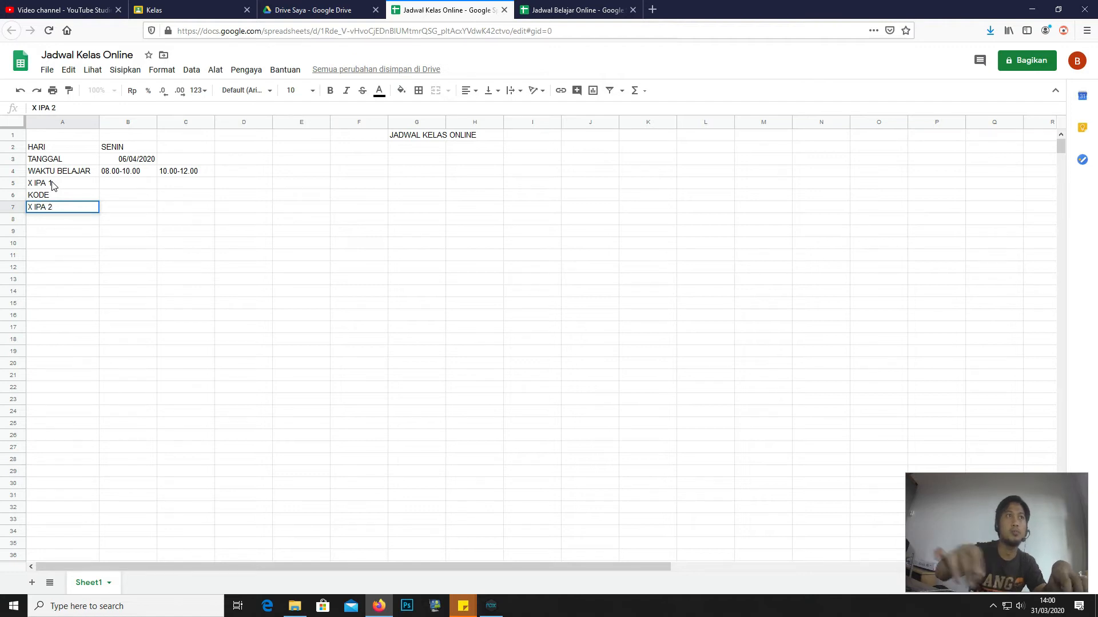
key("Return")
type("KODE")
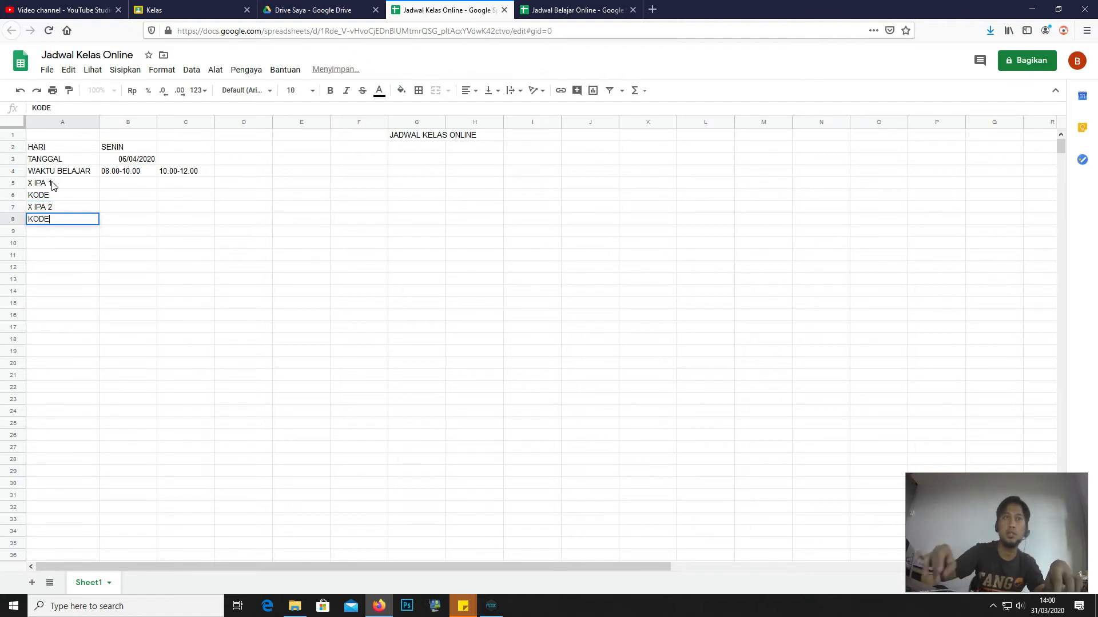
key("Tab")
type("X")
key("BackSpace")
key("Return")
key("Left")
- Add X IPA 3 and X IPS below, each followed by a KODE row
type("X I")
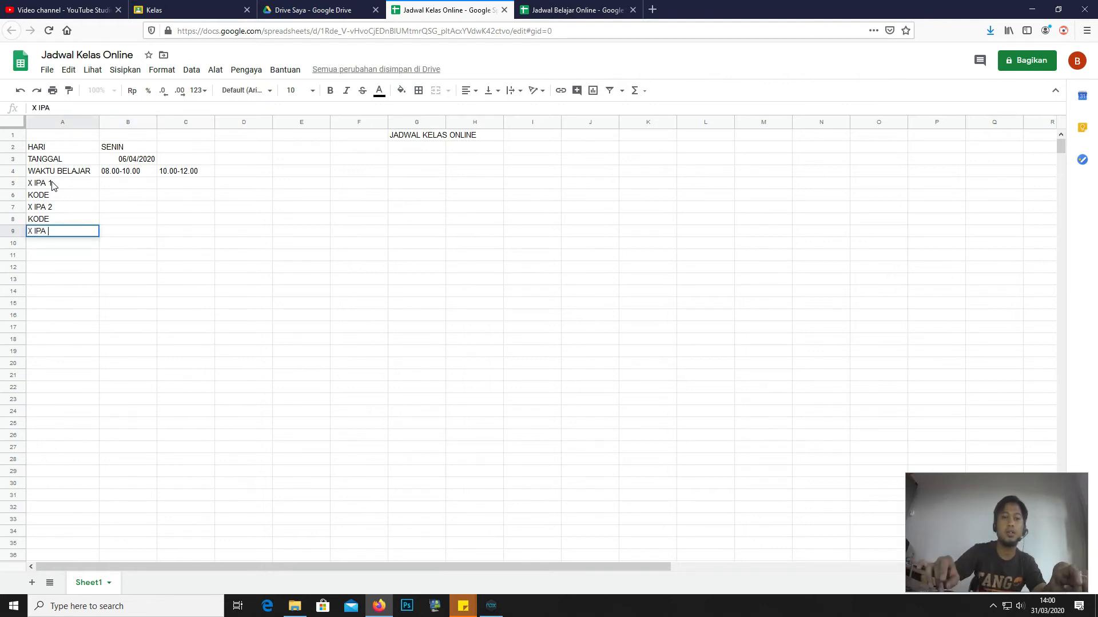
key("Return")
type("KODE")
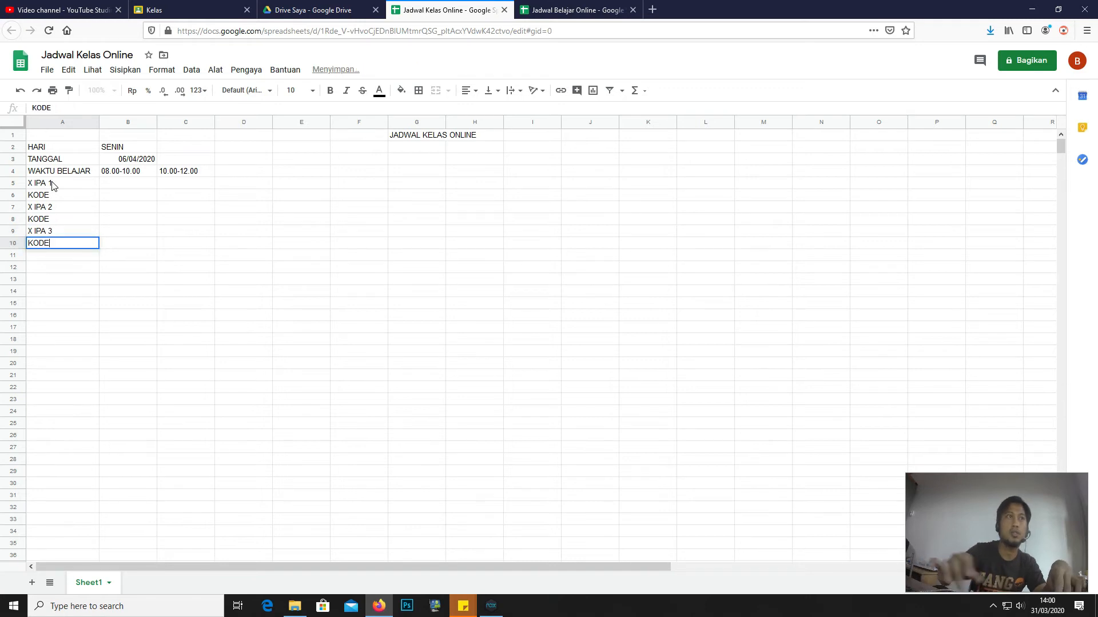
key("Return")
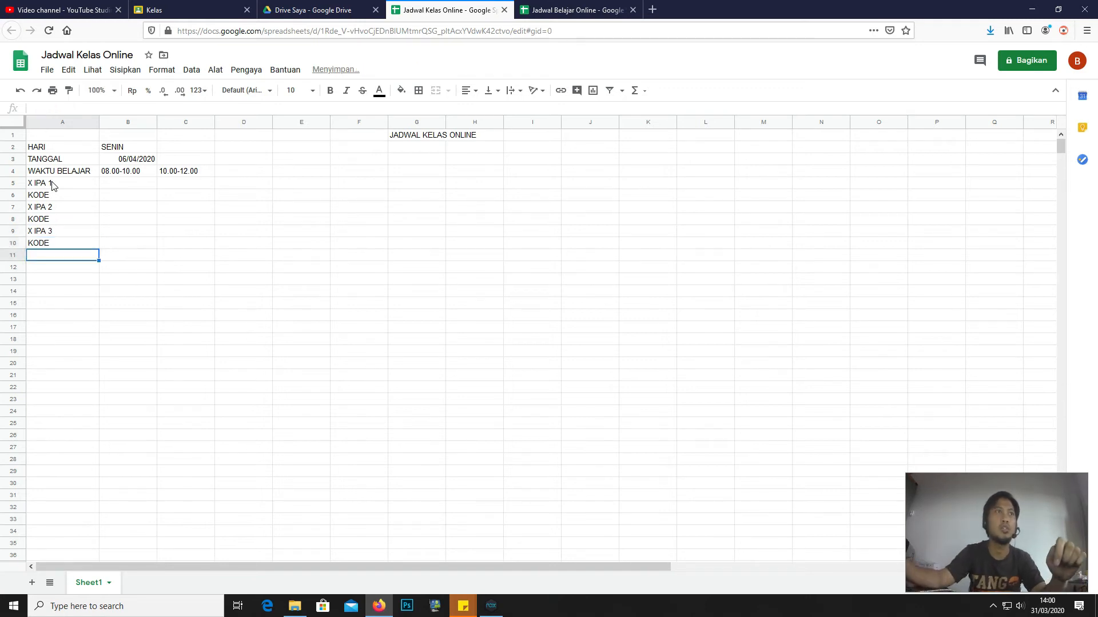
type("X ")
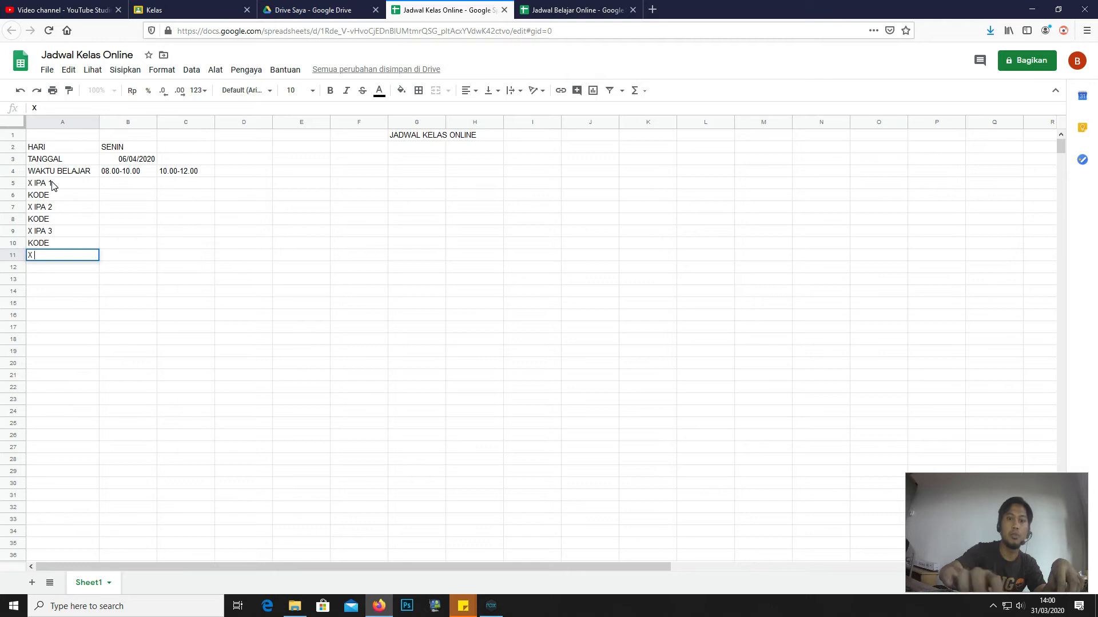
type("IPS")
key("Return")
type("KODE")
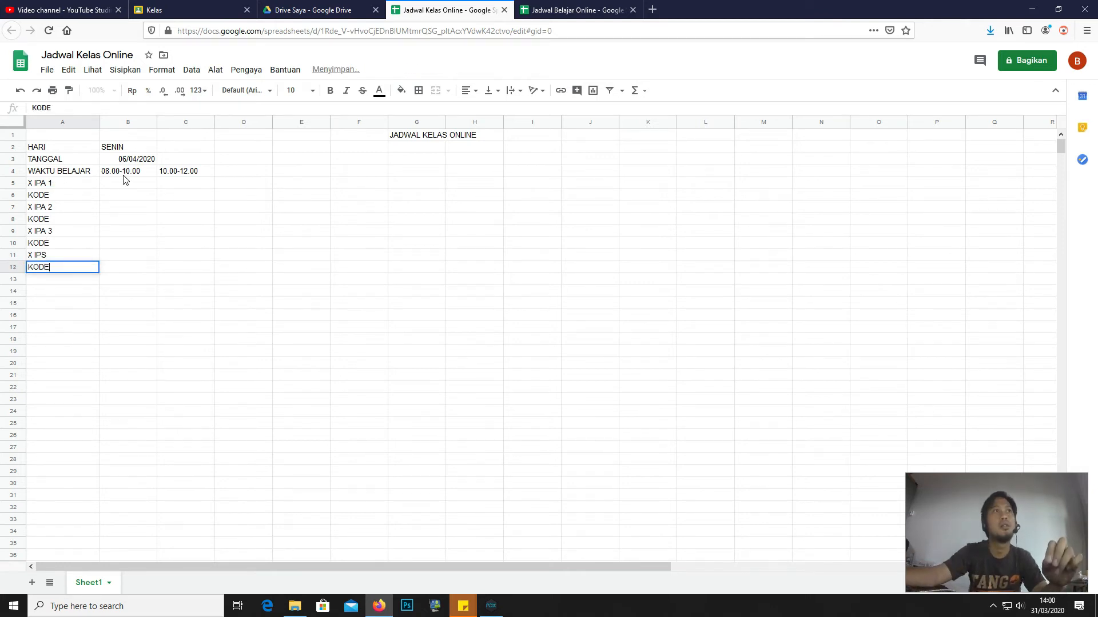
left_click(124, 181)
- Merge B2:C2 and centre SENIN across both columns
left_click_drag(114, 150, 168, 150)
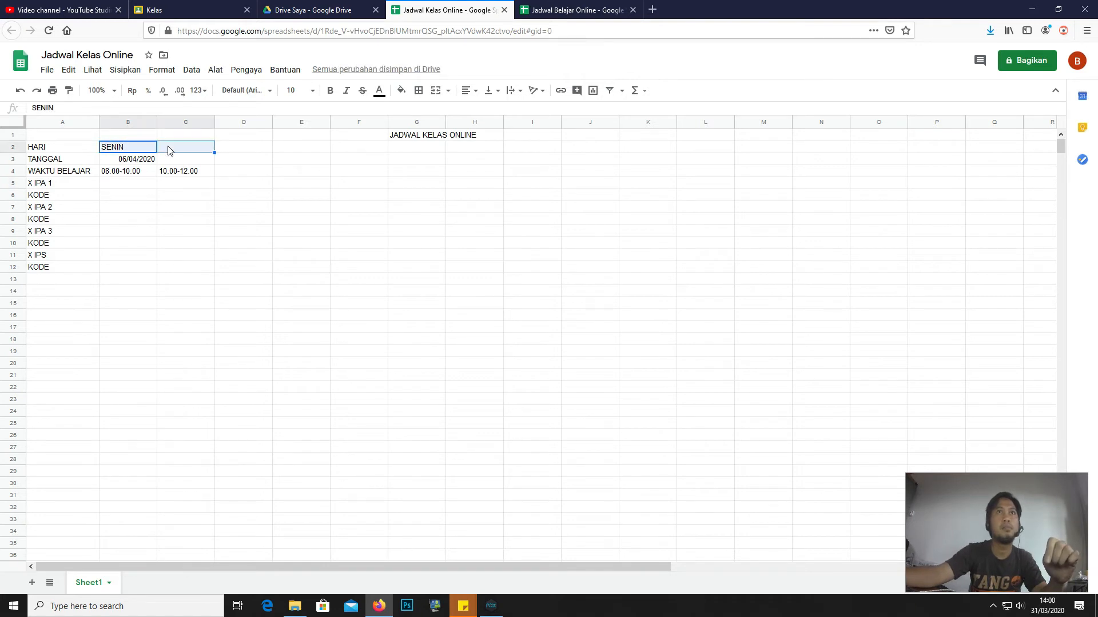
right_click(170, 150)
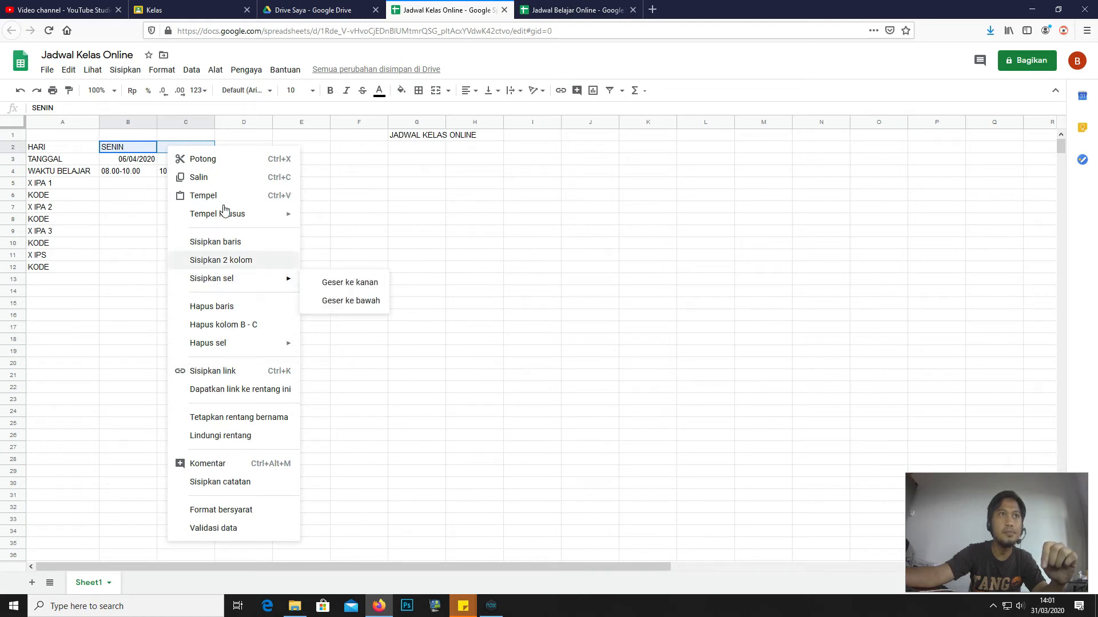
left_click_drag(135, 147, 187, 151)
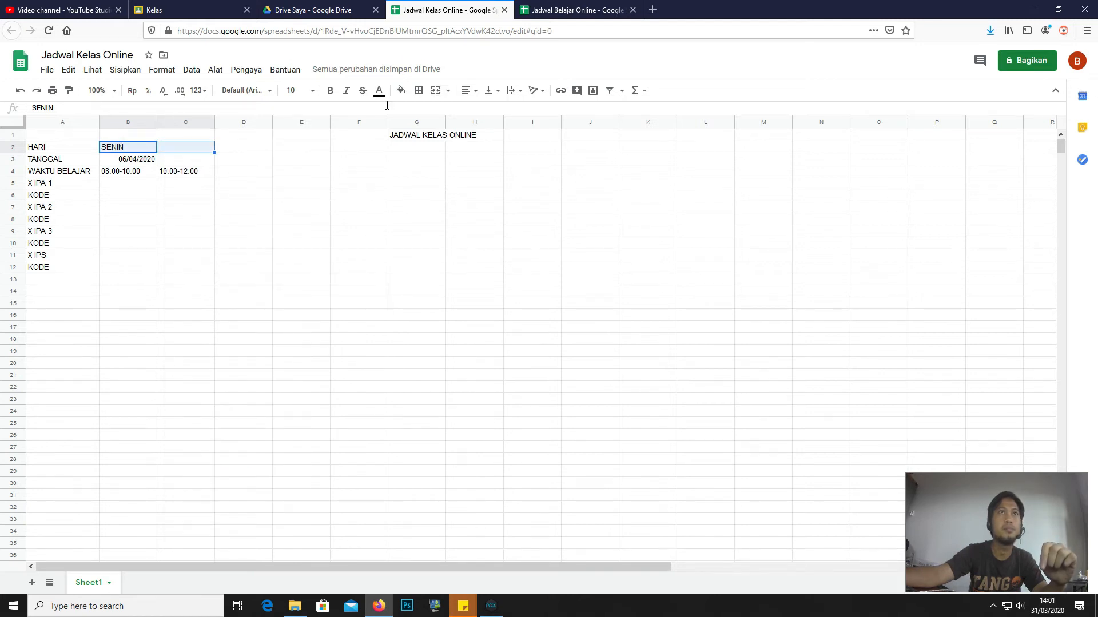
left_click(436, 91)
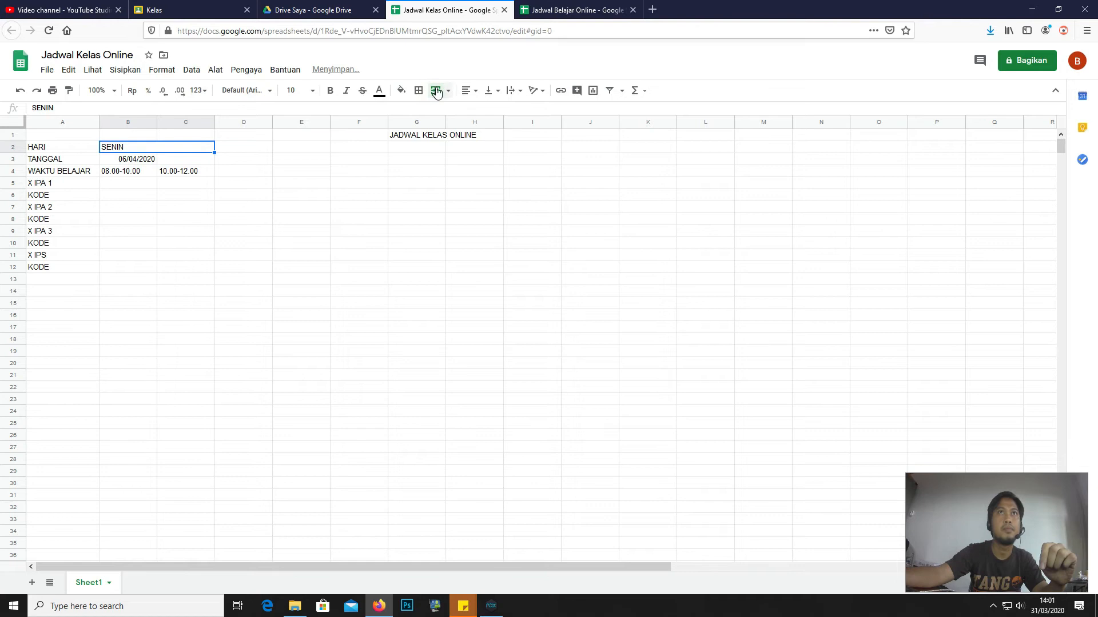
left_click(448, 92)
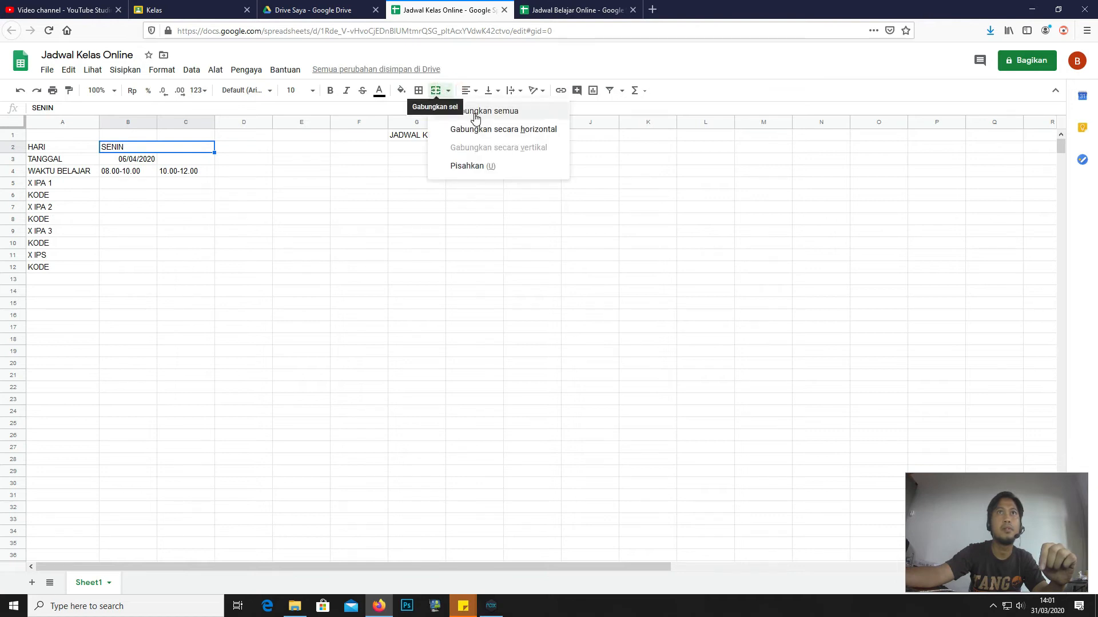
left_click(468, 91)
left_click(482, 112)
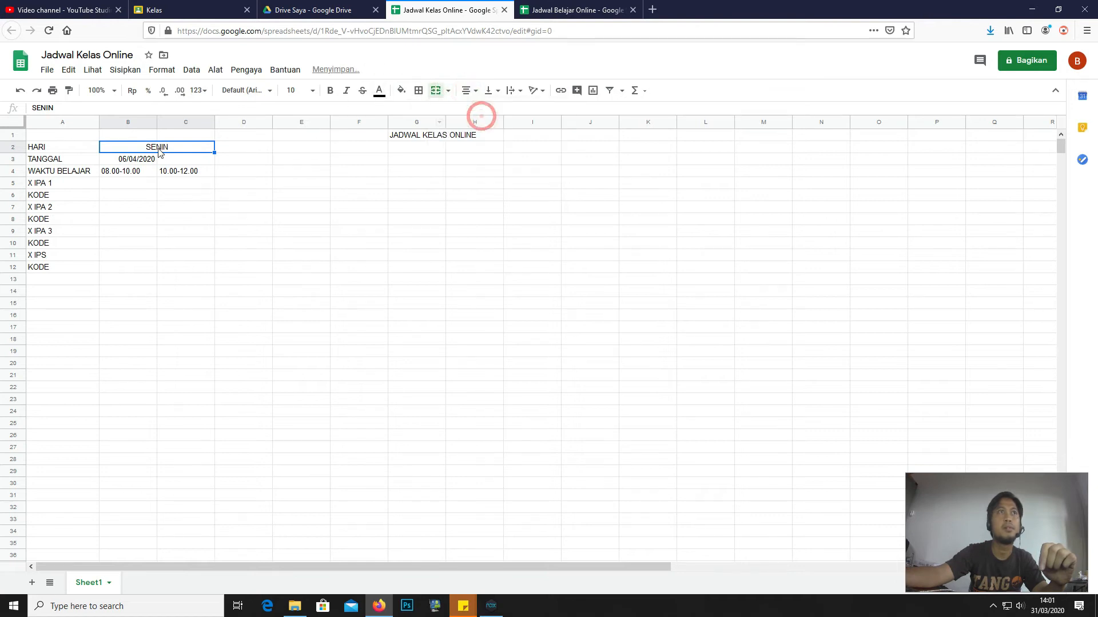
- Merge B3:C3 and centre the date 06/04/2020 across it
left_click_drag(141, 163, 183, 161)
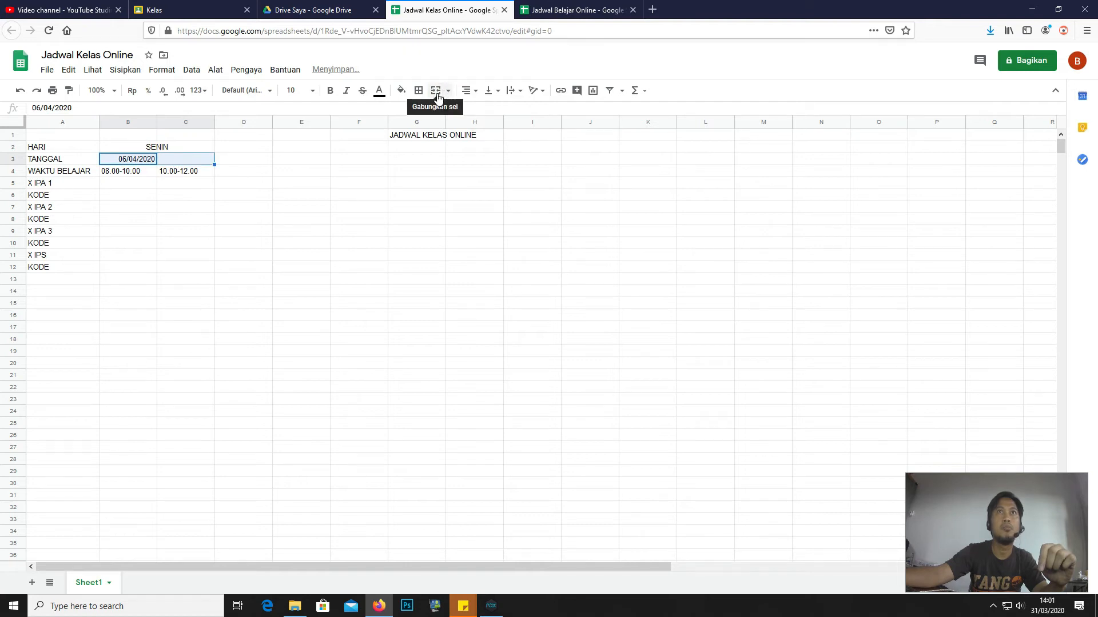
left_click(437, 92)
left_click(467, 92)
left_click(482, 110)
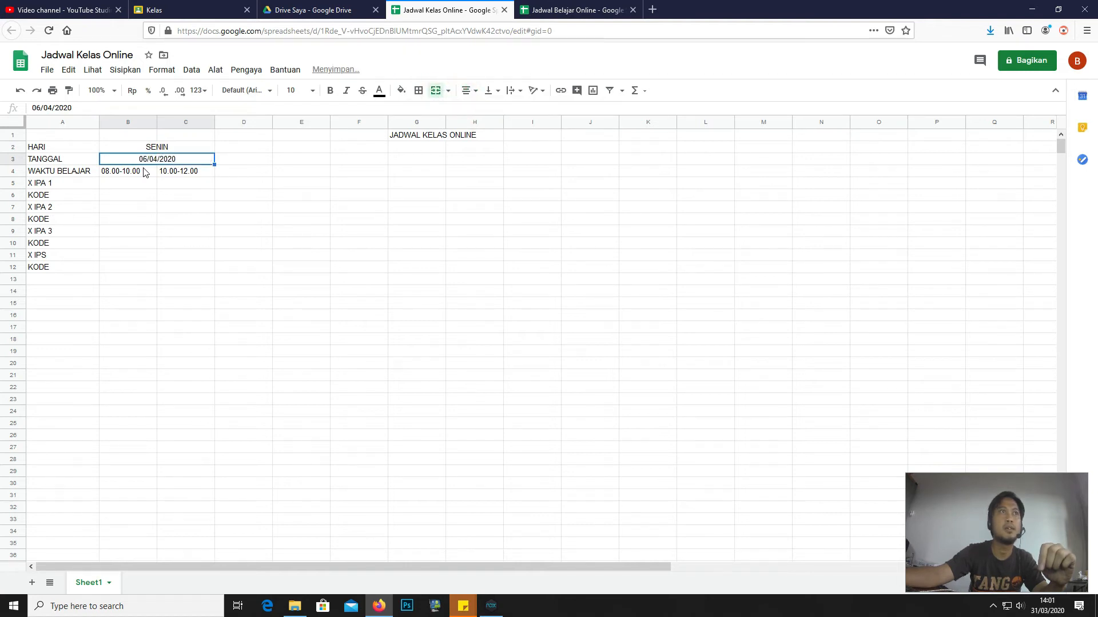
left_click(144, 149)
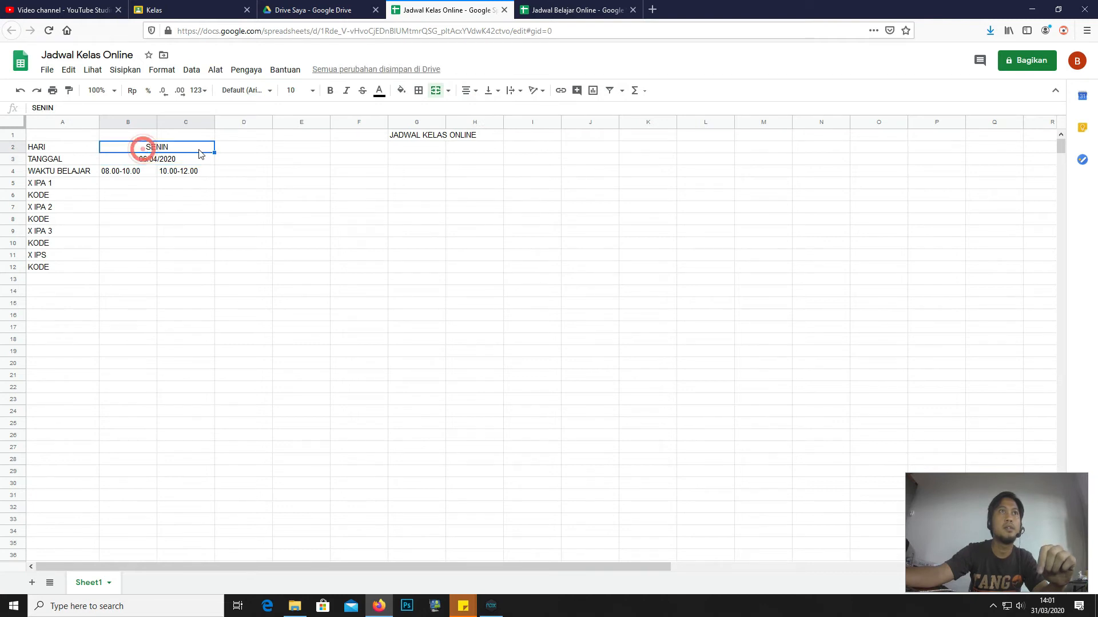
left_click(239, 151)
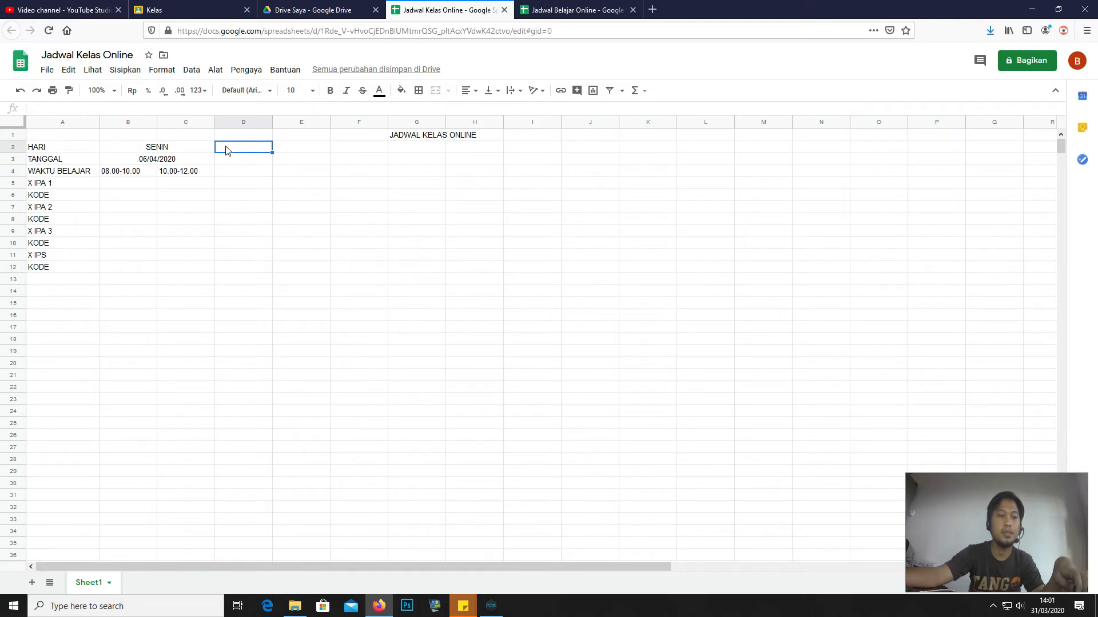
- Enter SELASA, RABU, KAMIS, JUMAT and SABTU in D2, F2, H2, J2 and L2
type("SELASA")
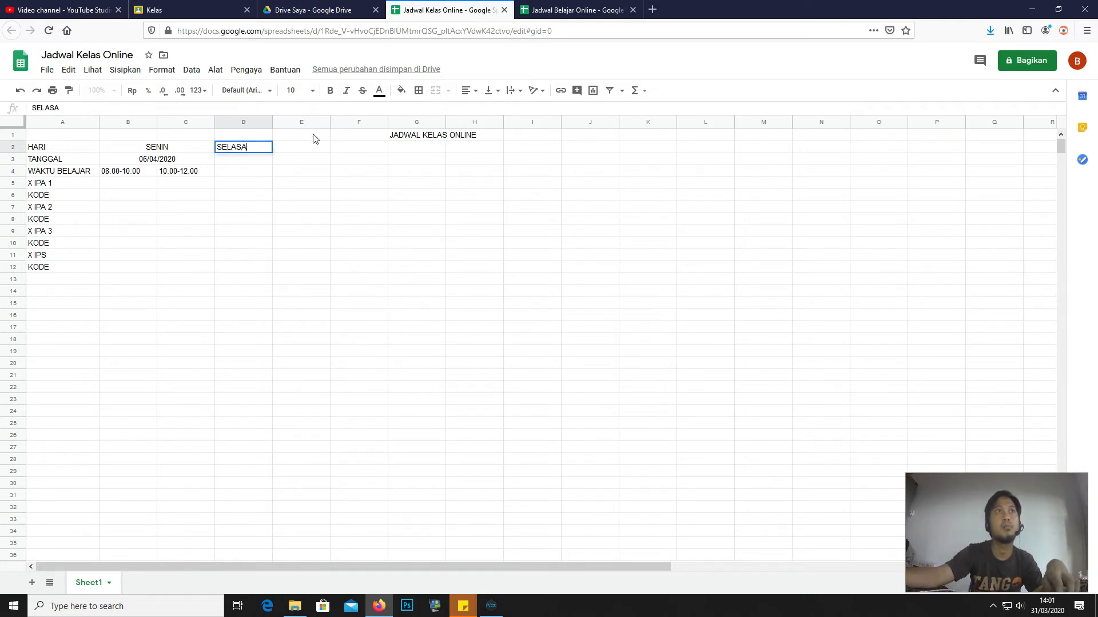
left_click(346, 151)
type("RABU")
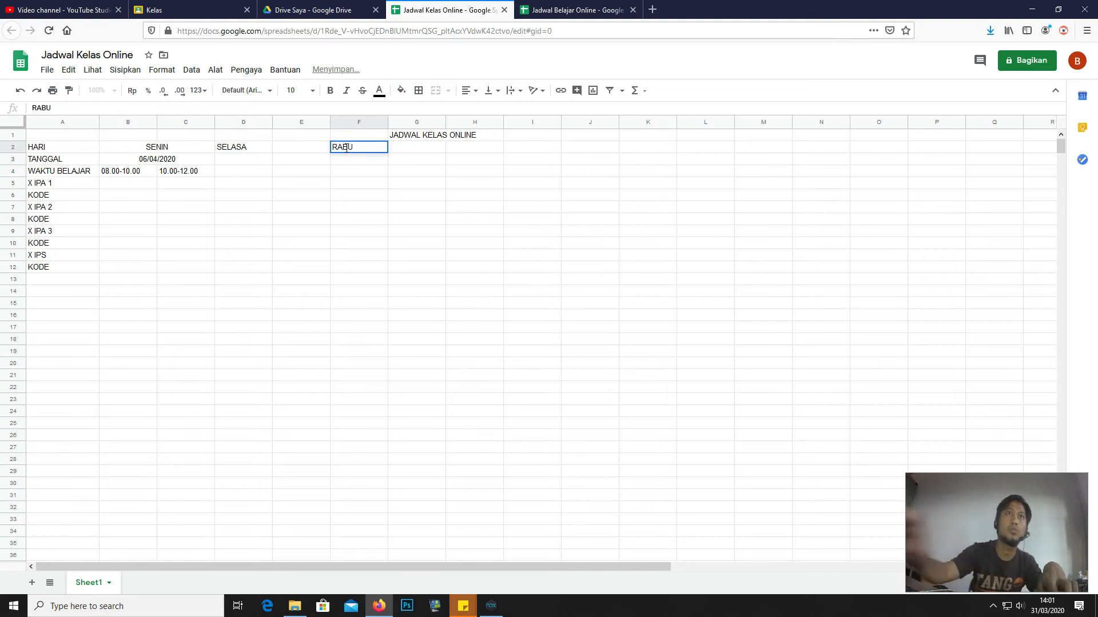
left_click(473, 149)
type("KAMIS")
left_click(569, 146)
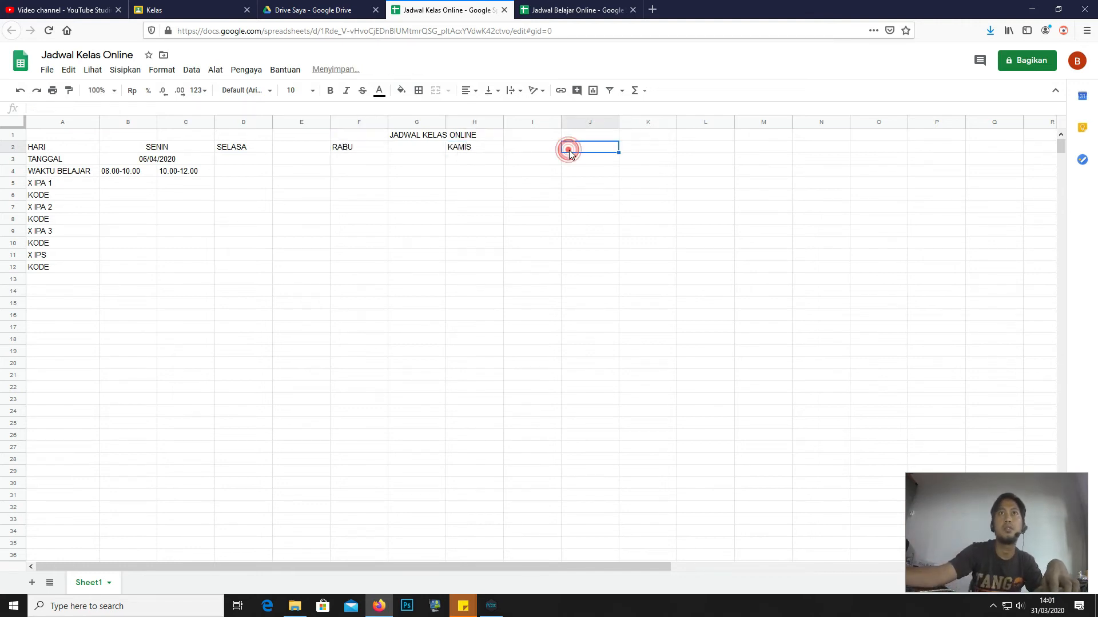
type("JUMAT")
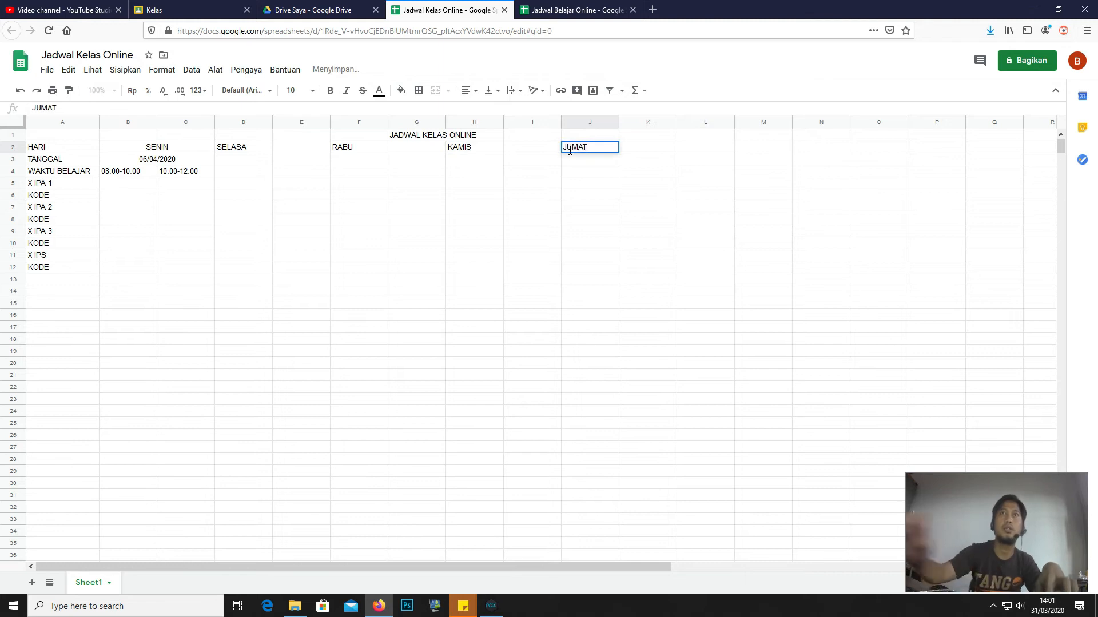
left_click(709, 147)
type("SABTU")
key("BackSpace")
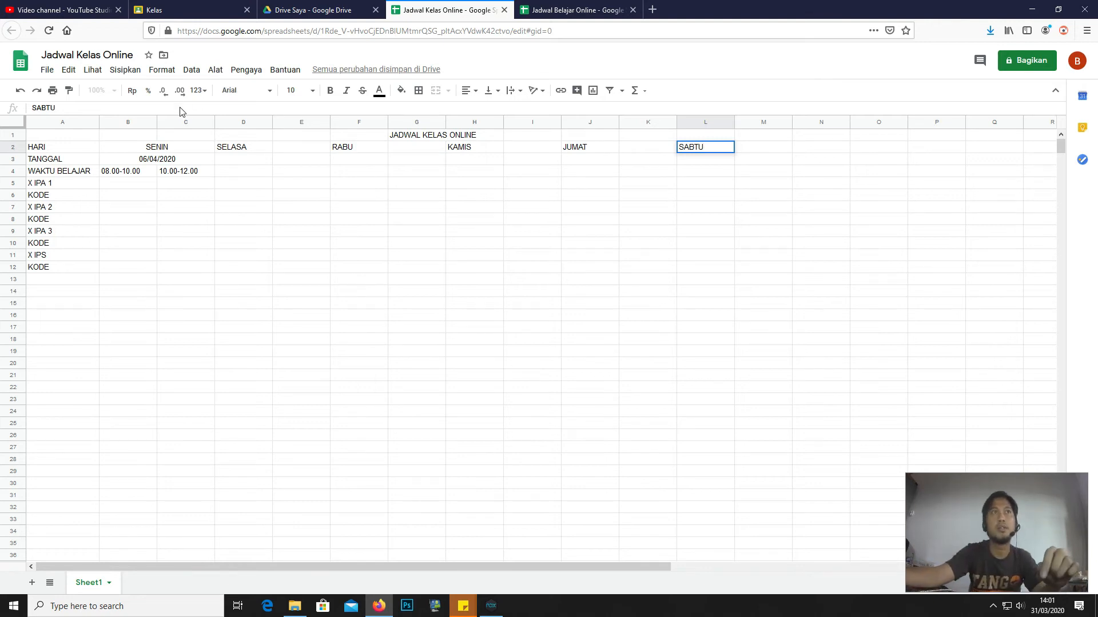
- Merge the row 3 date cells in pairs, from D3:E3 through L3:M3
left_click(192, 162)
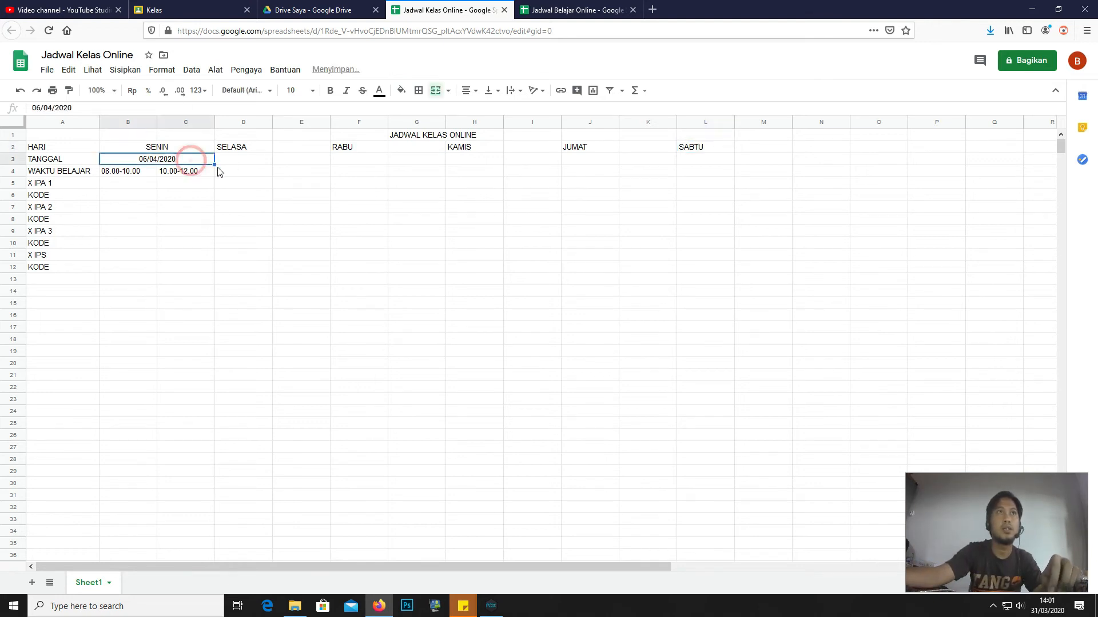
left_click(239, 164)
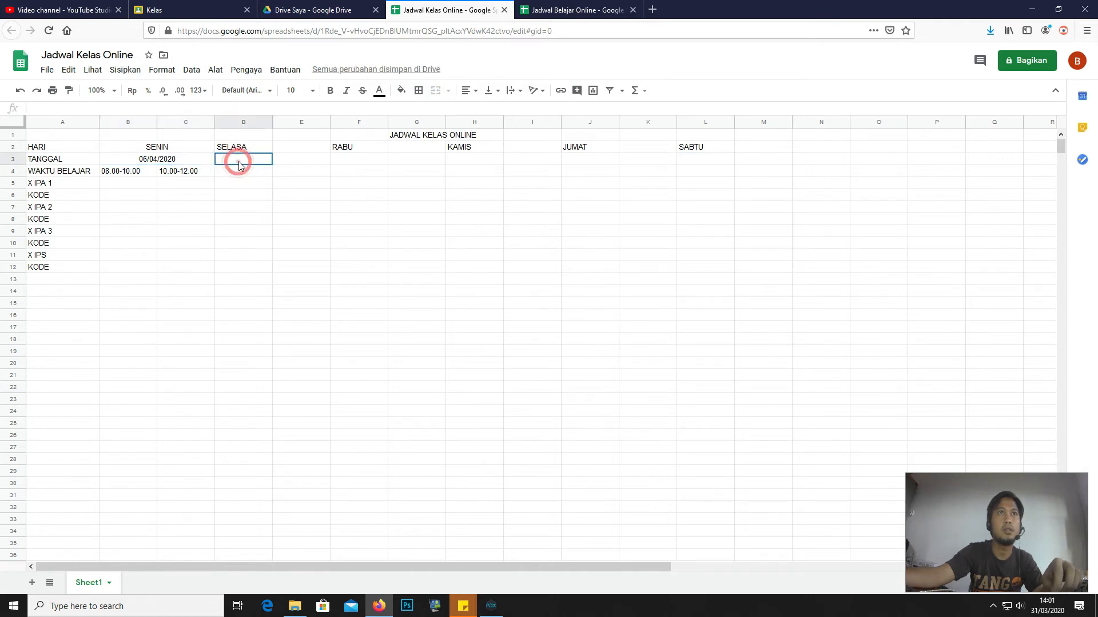
left_click(155, 159)
left_click_drag(257, 164, 320, 149)
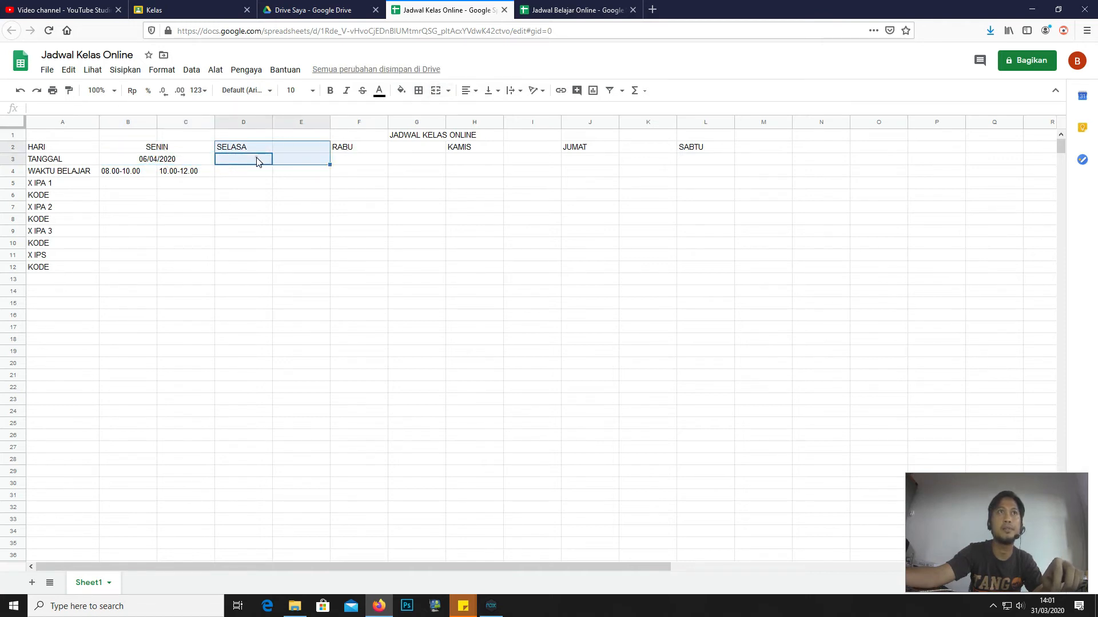
left_click_drag(258, 161, 303, 160)
left_click(435, 91)
left_click_drag(372, 161, 409, 166)
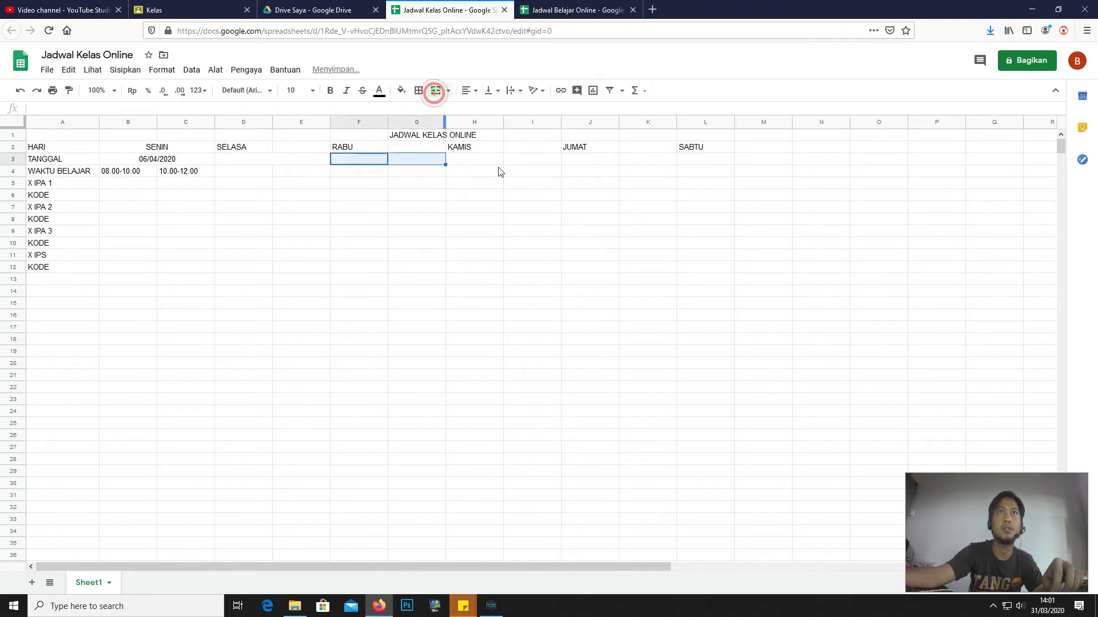
left_click_drag(480, 163, 779, 169)
left_click(436, 90)
left_click(433, 92)
- Merge each day header, SELASA through SABTU, across its two columns
left_click_drag(245, 150, 292, 151)
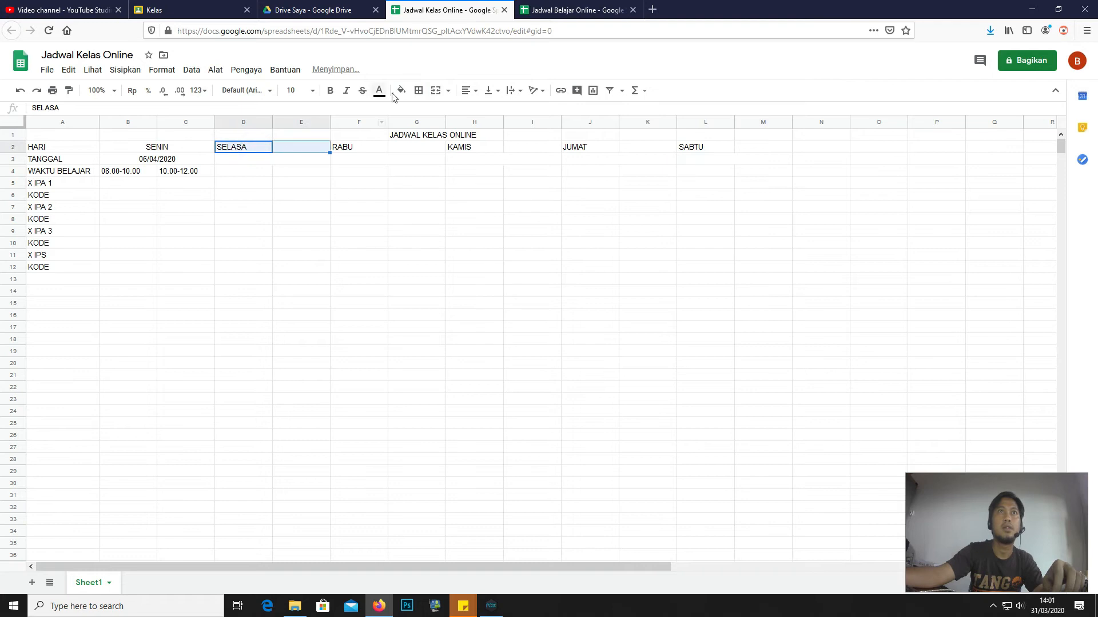
left_click(433, 92)
left_click_drag(372, 147, 630, 151)
left_click(435, 92)
left_click(434, 91)
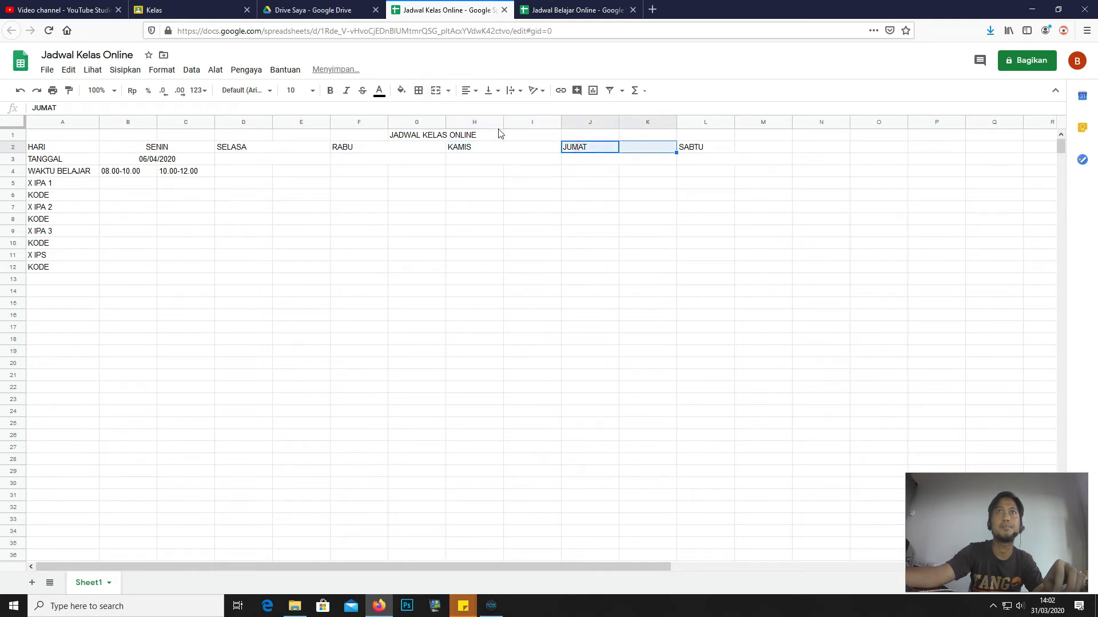
left_click(435, 91)
left_click_drag(723, 152, 766, 150)
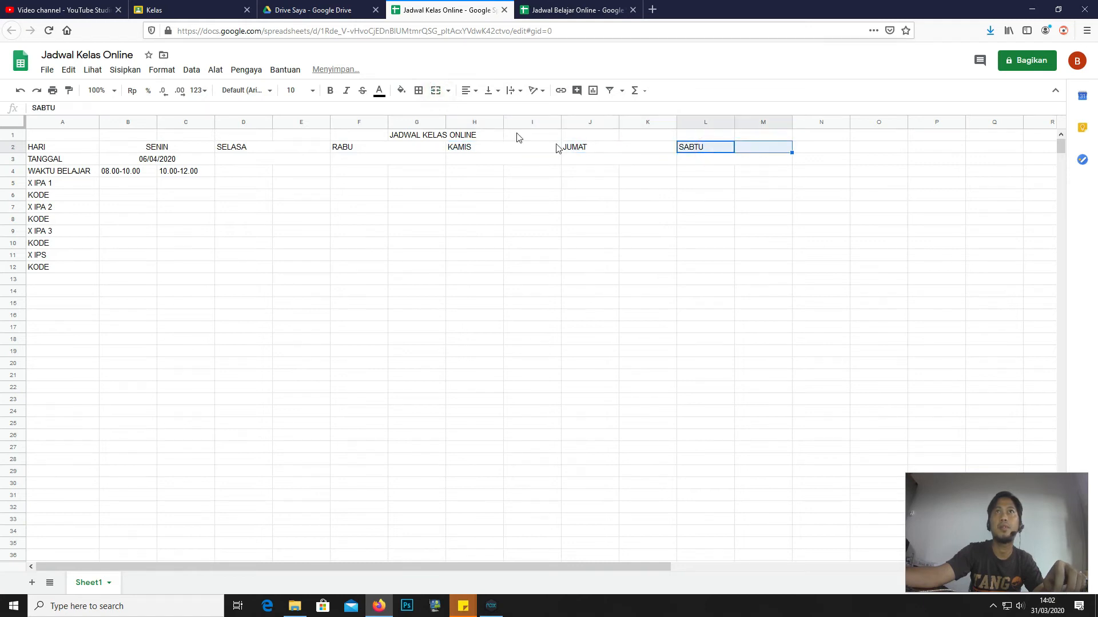
left_click(435, 92)
- Fill the dates 07/04/2020 to 11/04/2020 along row 3
left_click(158, 165)
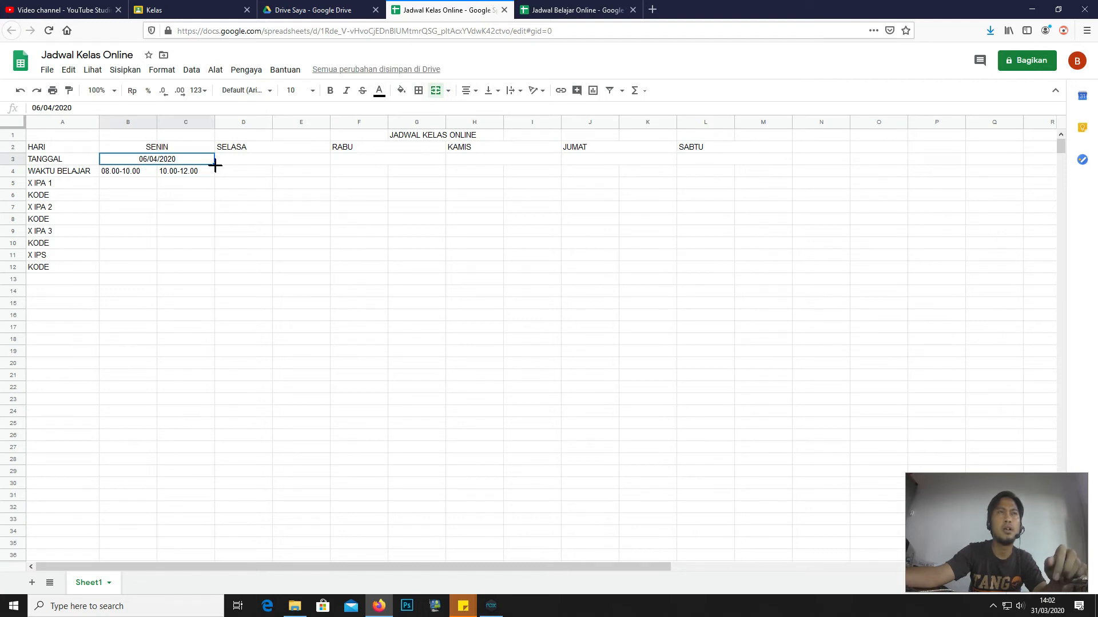
left_click_drag(216, 165, 665, 167)
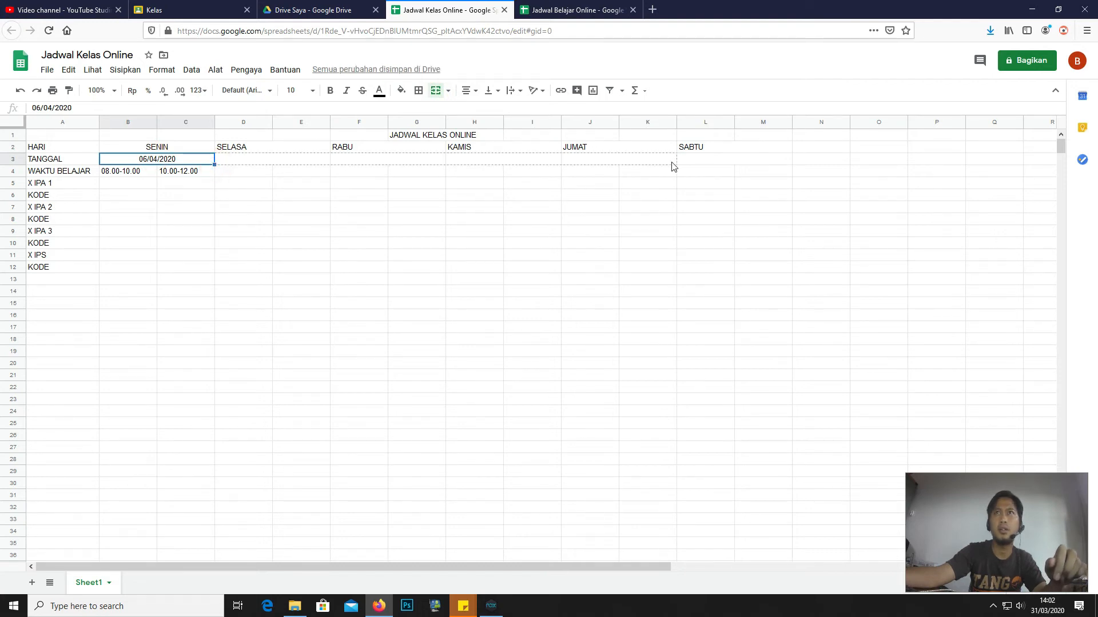
left_click_drag(740, 174, 738, 173)
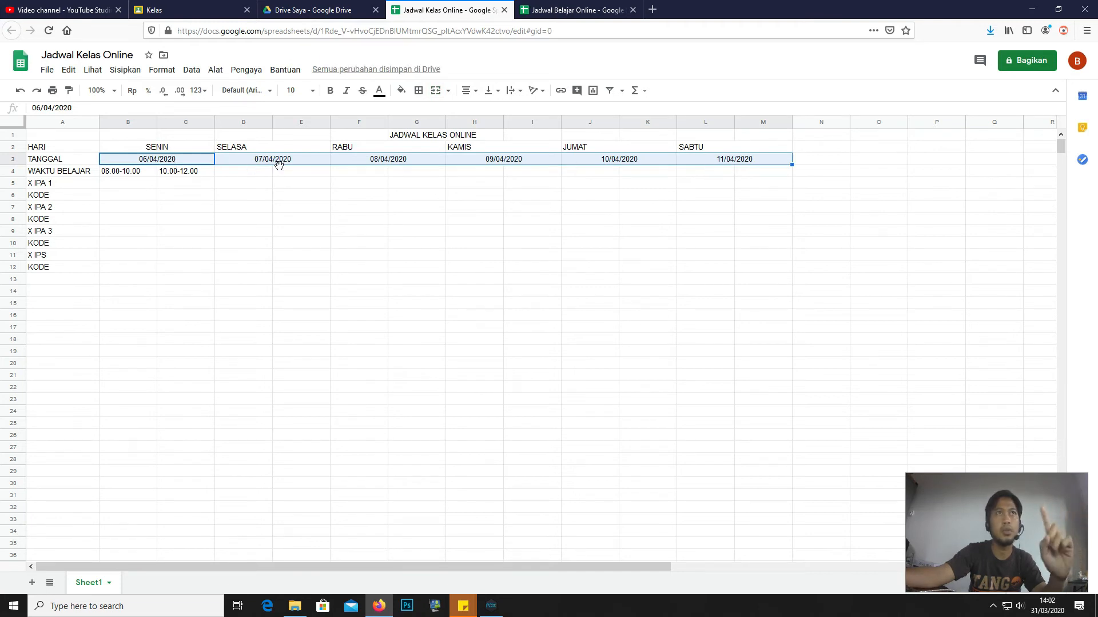
- Centre all the day names in row 2 over their columns
left_click_drag(181, 149, 709, 150)
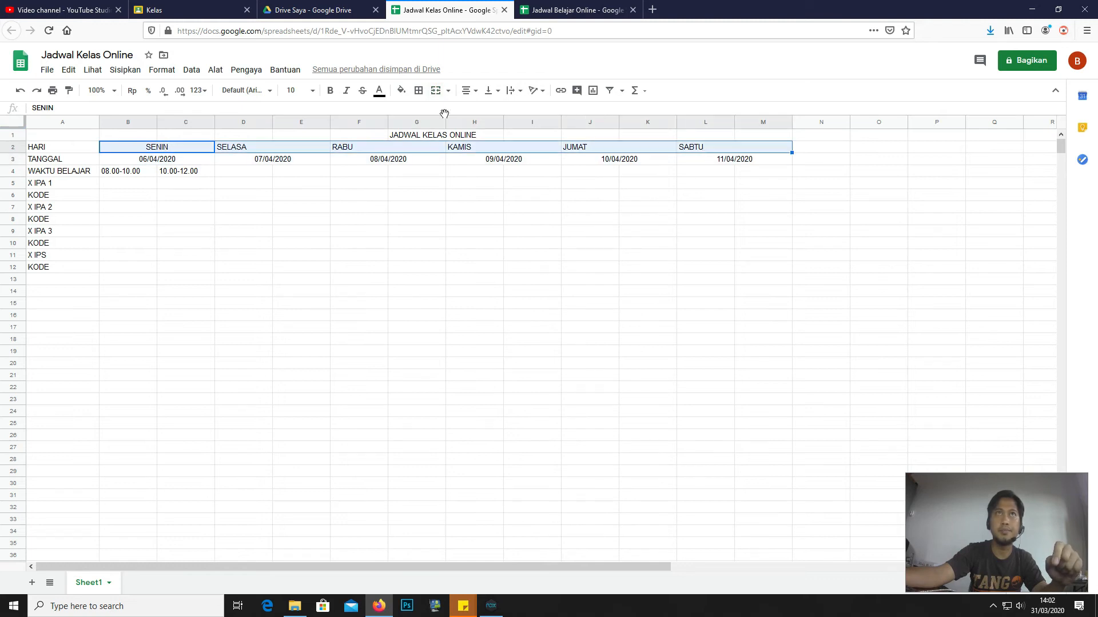
left_click(469, 92)
left_click(479, 109)
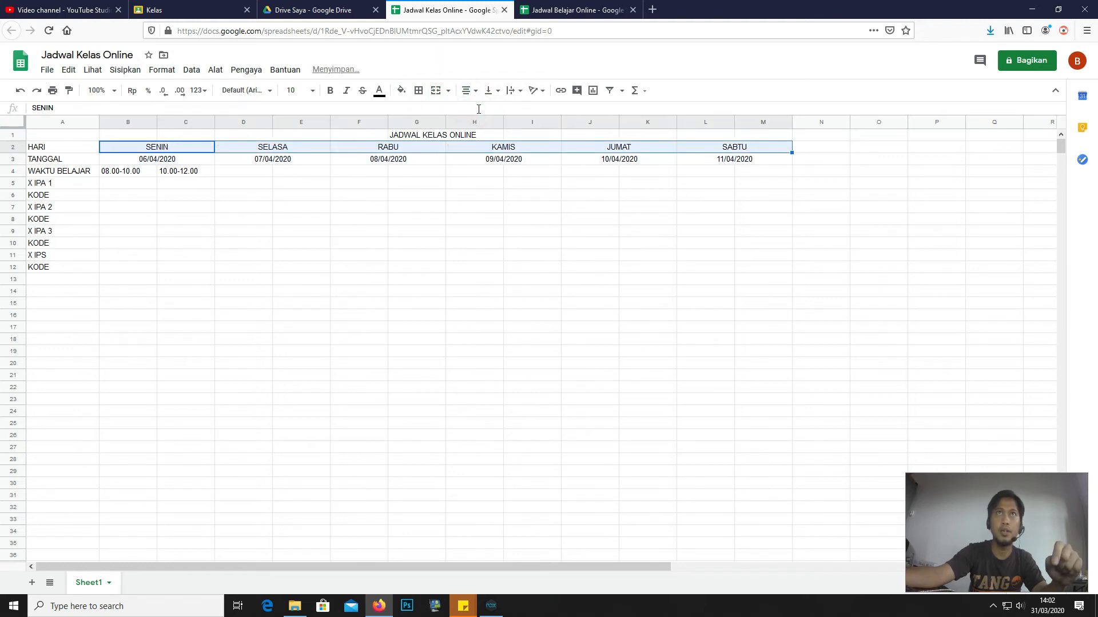
- Paste the 08.00-10.00 and 10.00-12.00 time slots across D4:M4
left_click_drag(137, 174, 752, 175)
type("08.00-10.00\t10.00-12.00\t08.00-10.00\t10.00-12.00\t08.00-10.00\t10.00-12.00\t08.00-10.00\t10.00-12.00\t08.00-10.00\t10.00-12.00")
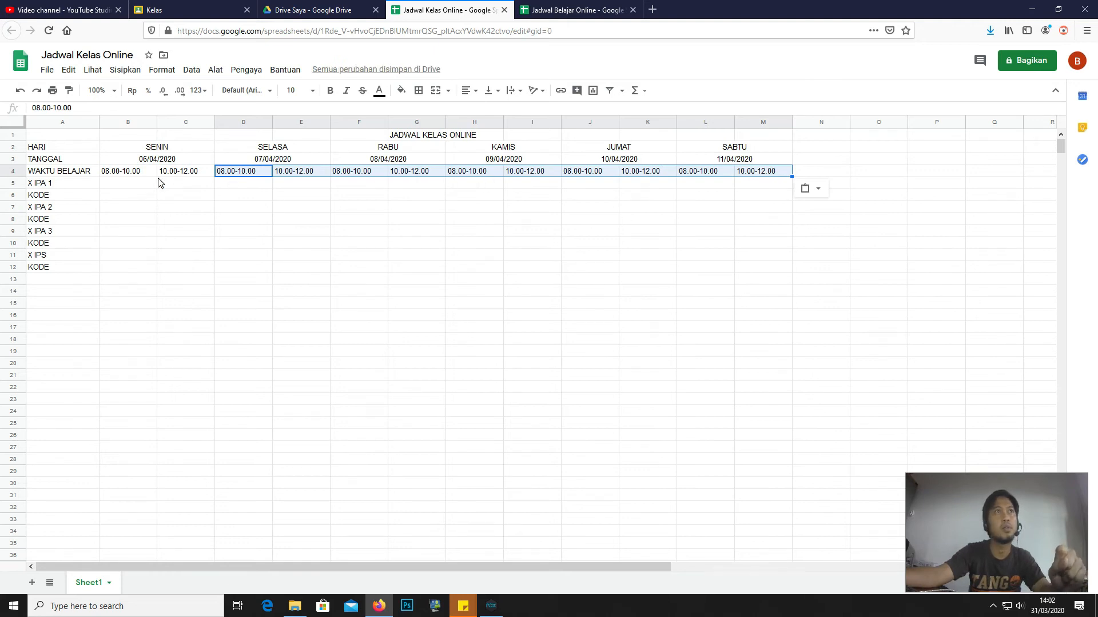
left_click(115, 185)
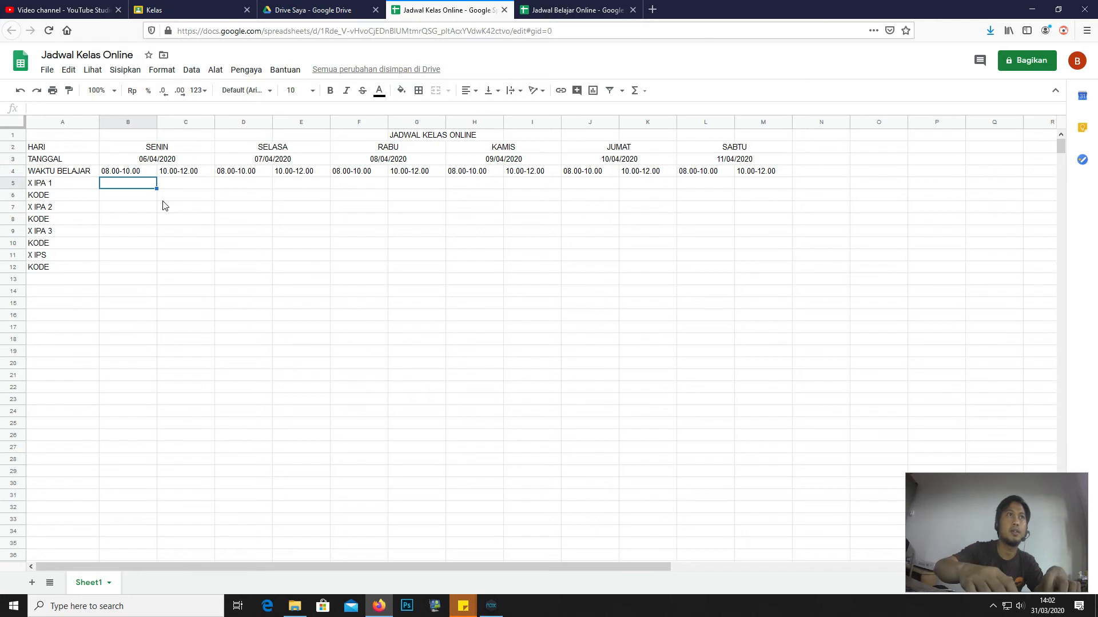
- Enter TIK and B INGGRIS for X IPA 1, then B INGGRIS and TIK for X IPA 2
type("TIK")
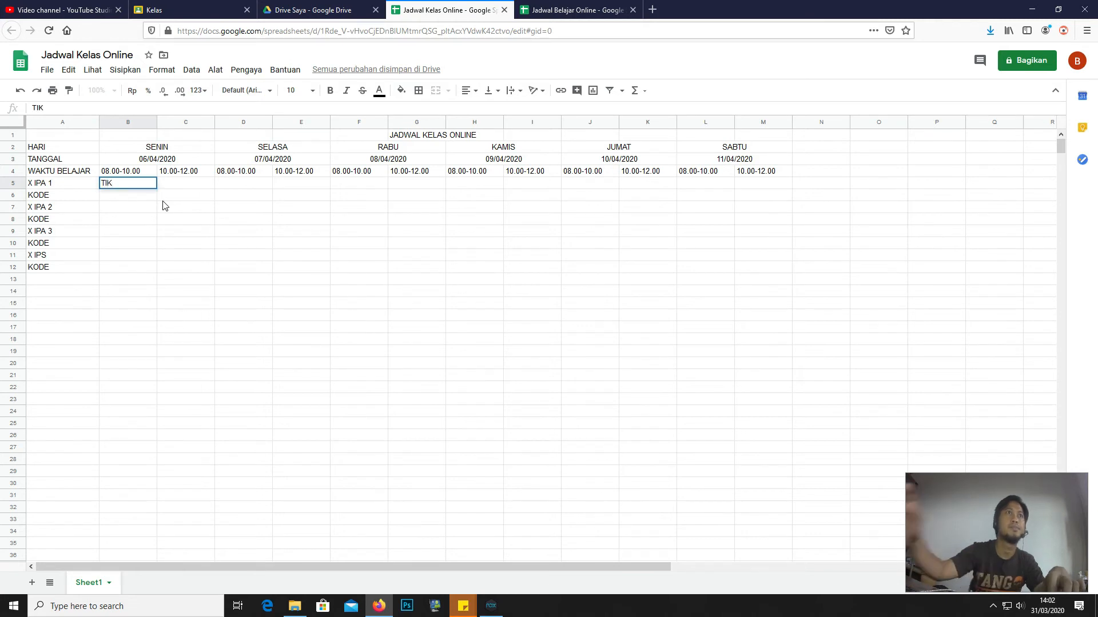
left_click(177, 184)
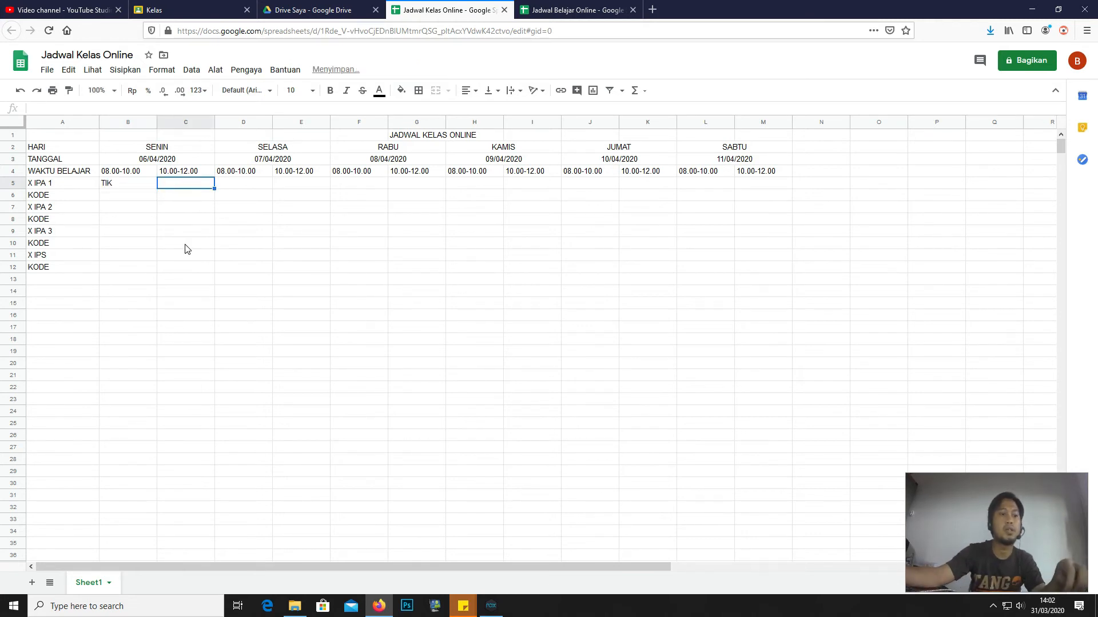
type("B INGGRIS")
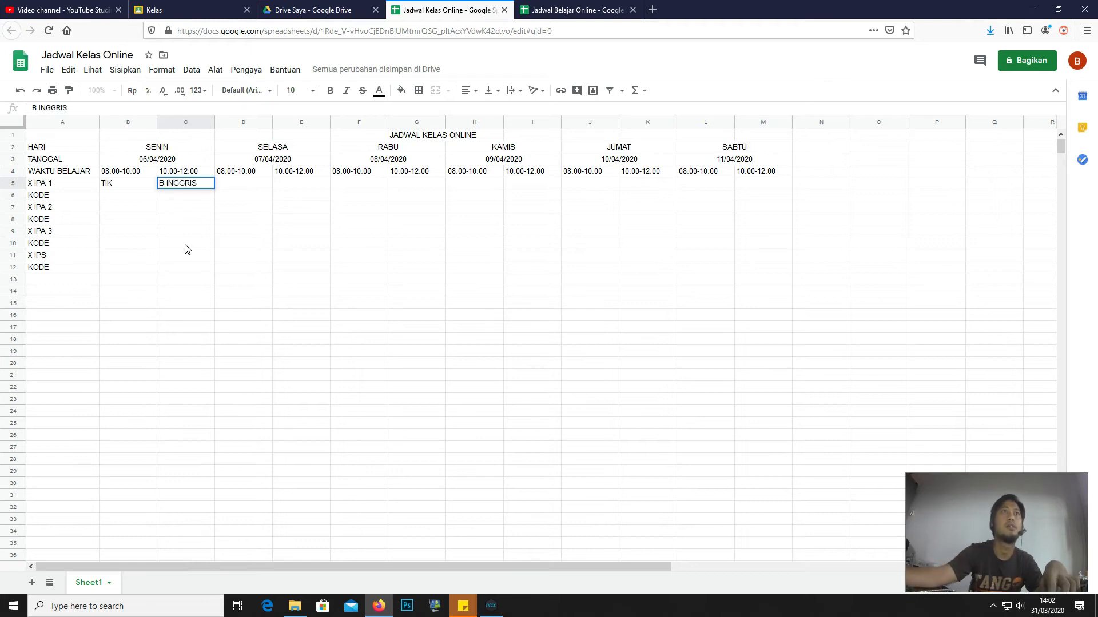
left_click(114, 209)
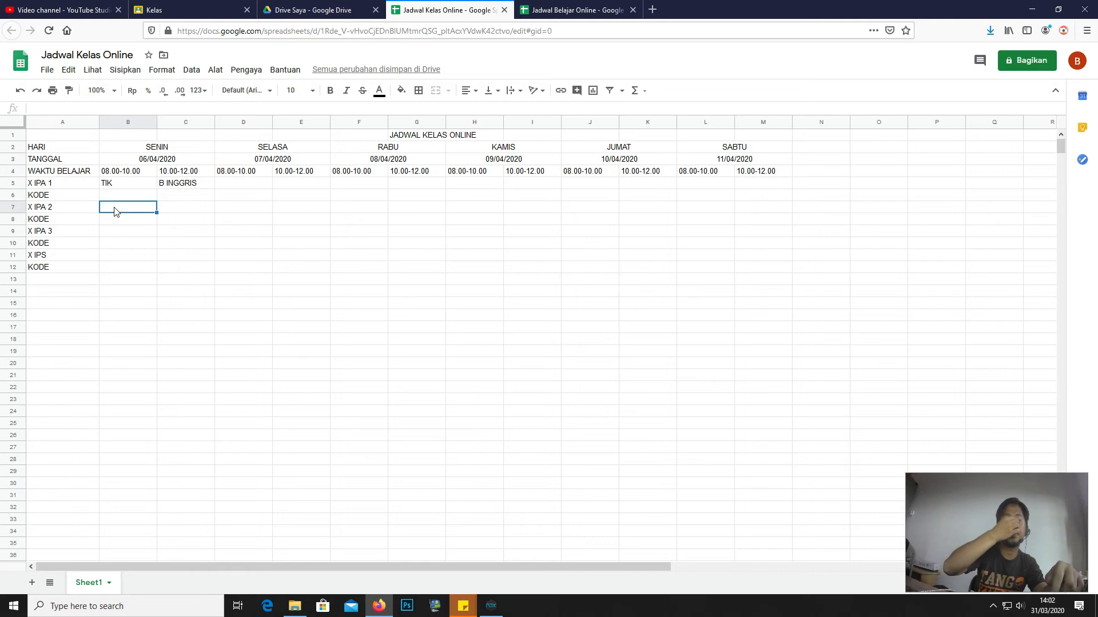
type("B INGGRIS")
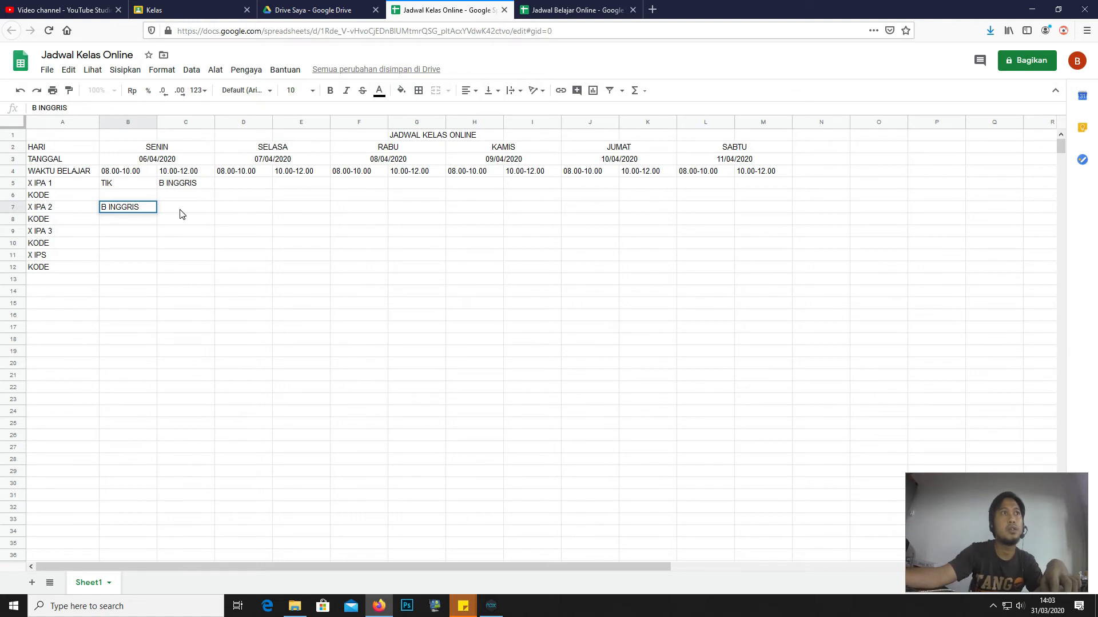
left_click(181, 213)
type("TI")
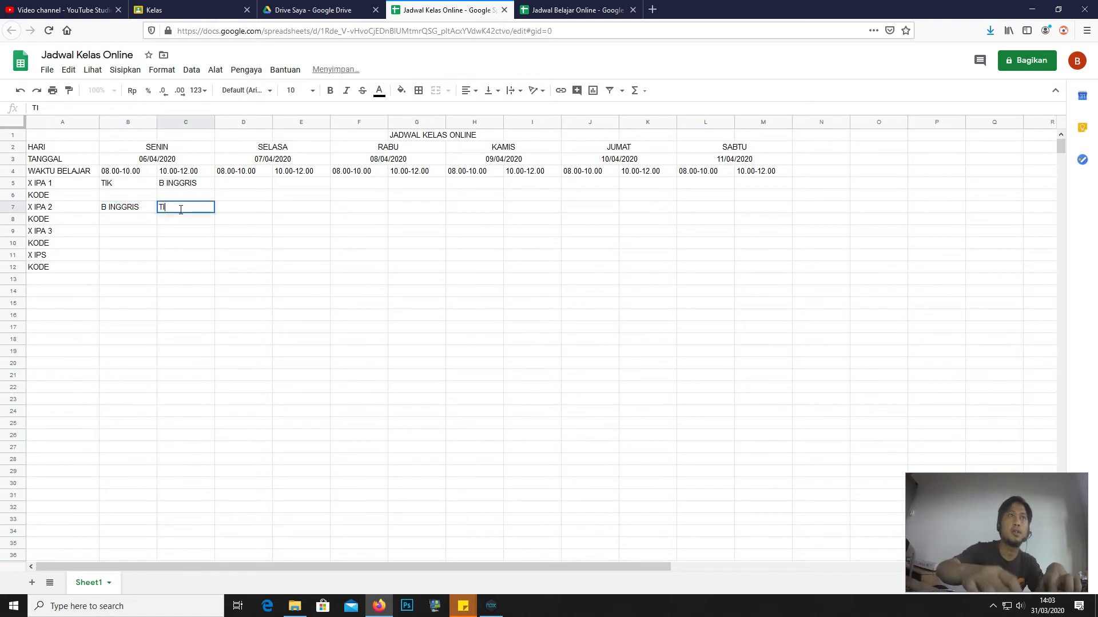
- Enter MTK WAJIB and FISIKA for X IPA 3, and SOSIOLOGI and EKONOMI for X IPS
left_click(120, 232)
type("MATEMATIK")
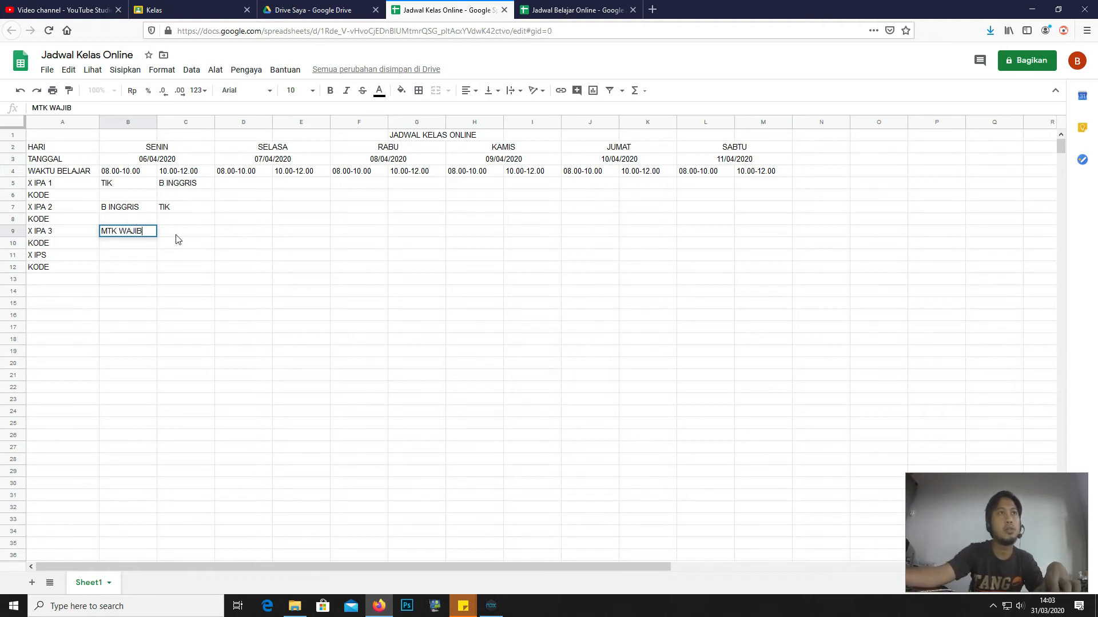
left_click(179, 239)
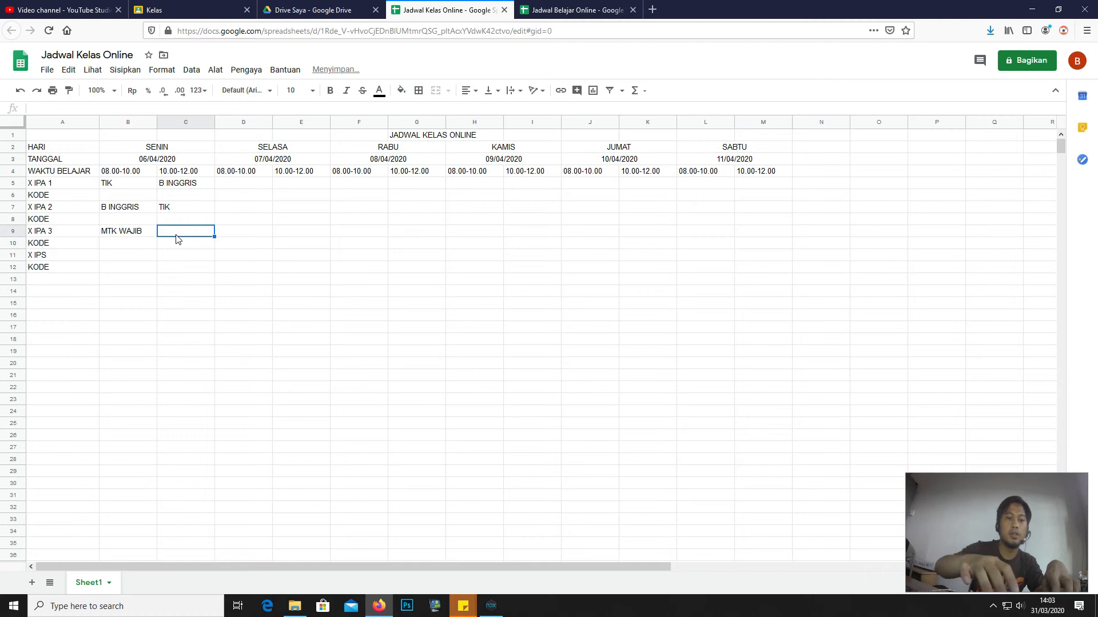
type("FISIKA")
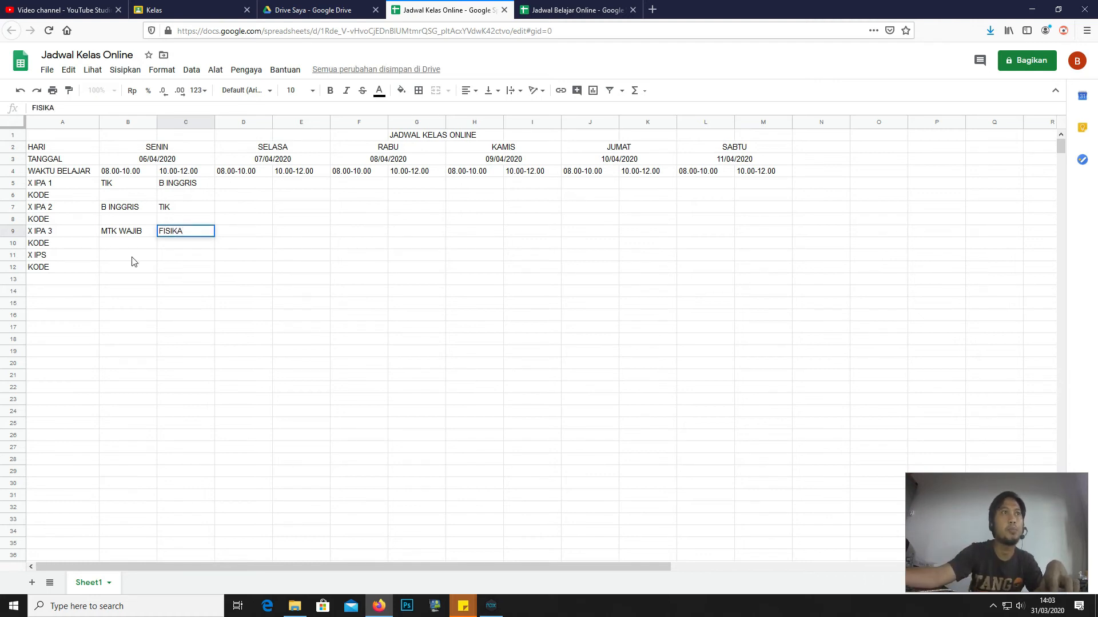
left_click(132, 256)
type("SOSIO")
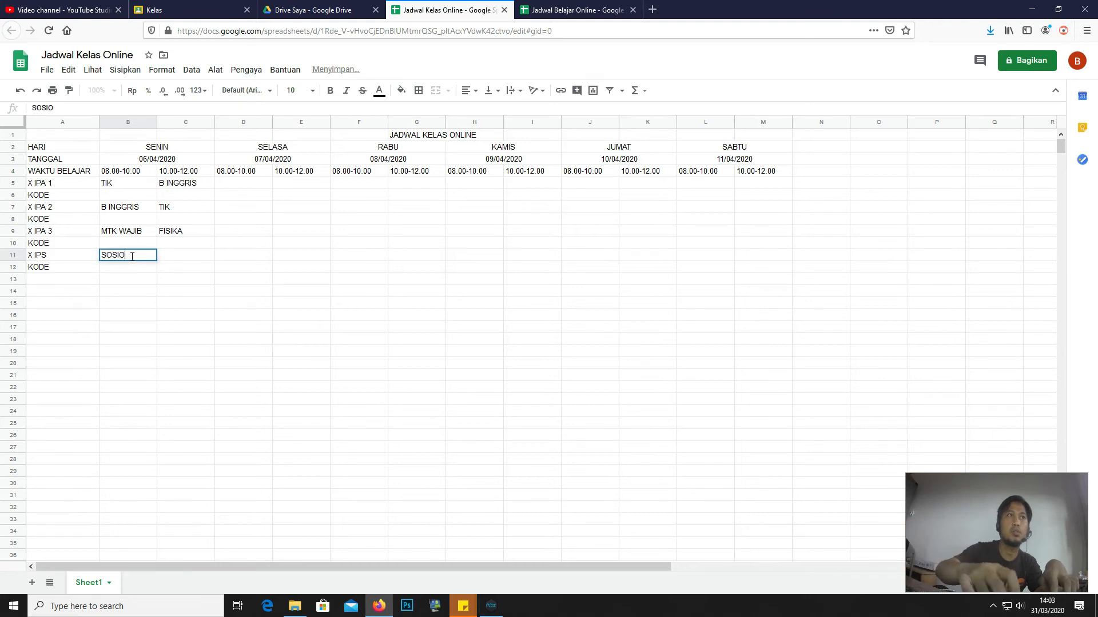
type("LOGI")
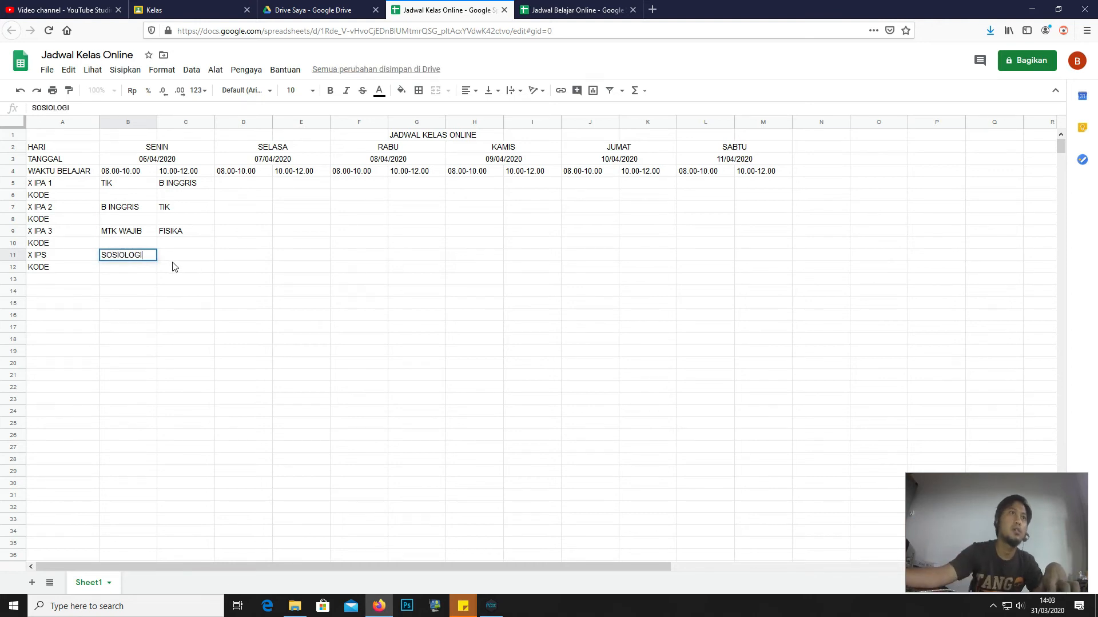
left_click(176, 258)
type("EKONOMI")
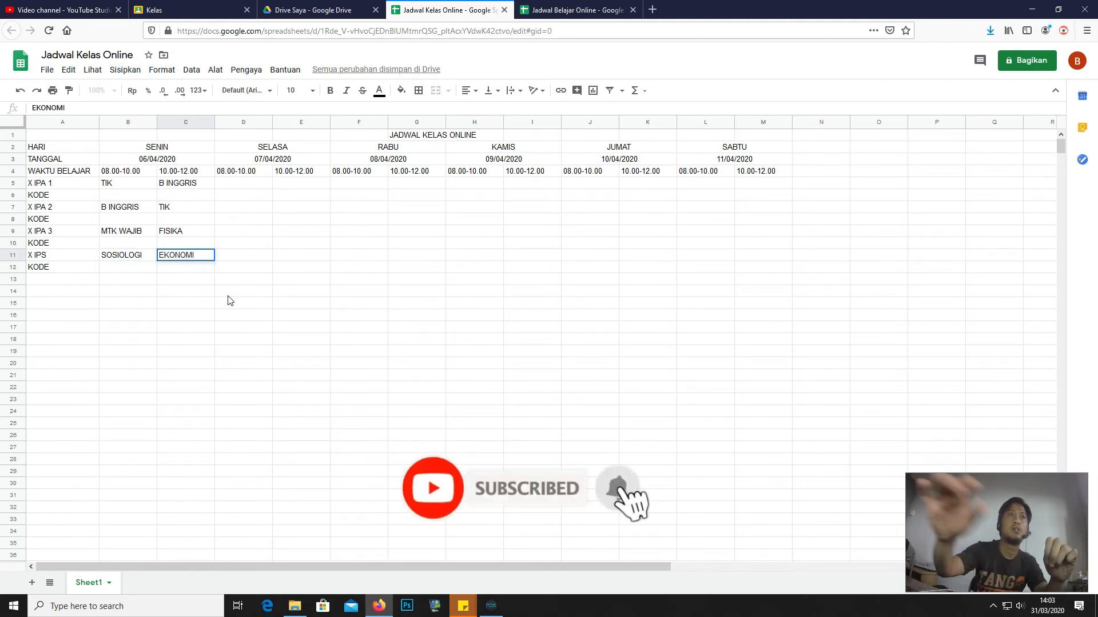
- Go over the empty KODE rows for X IPA 1, X IPA 2 and X IPA 3
left_click(106, 196)
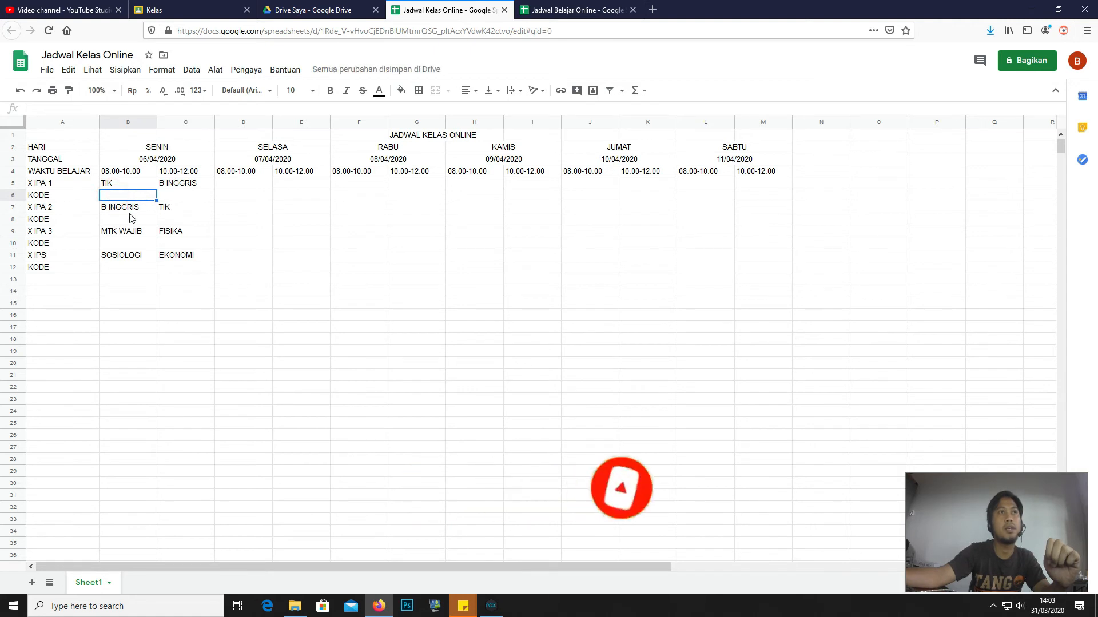
left_click(117, 220)
left_click(123, 197)
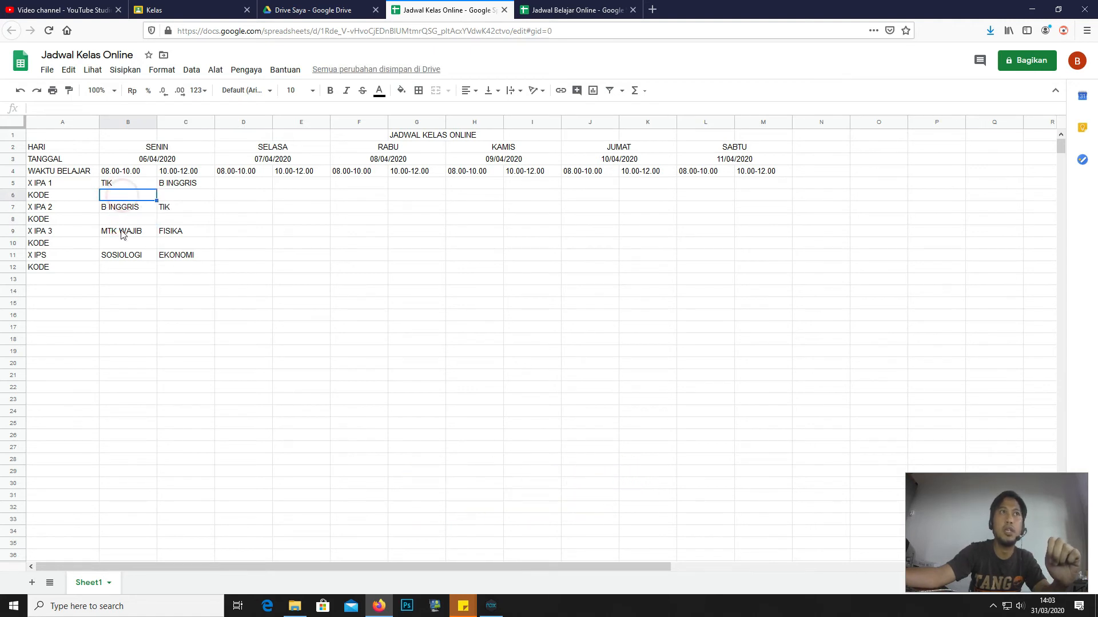
left_click(121, 243)
left_click(127, 196)
left_click(127, 221)
left_click(129, 243)
left_click(126, 196)
- Add borders to every cell of the schedule table
mouse_move(47, 148)
left_mouse_down()
mouse_move(262, 199)
mouse_move(751, 279)
left_mouse_up()
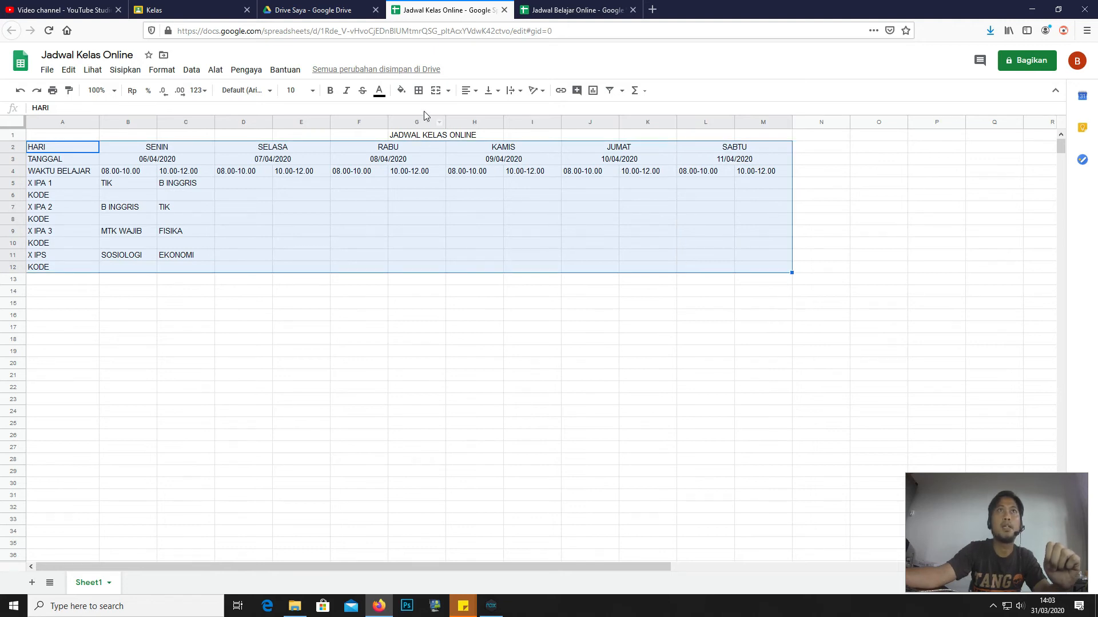
left_click(421, 94)
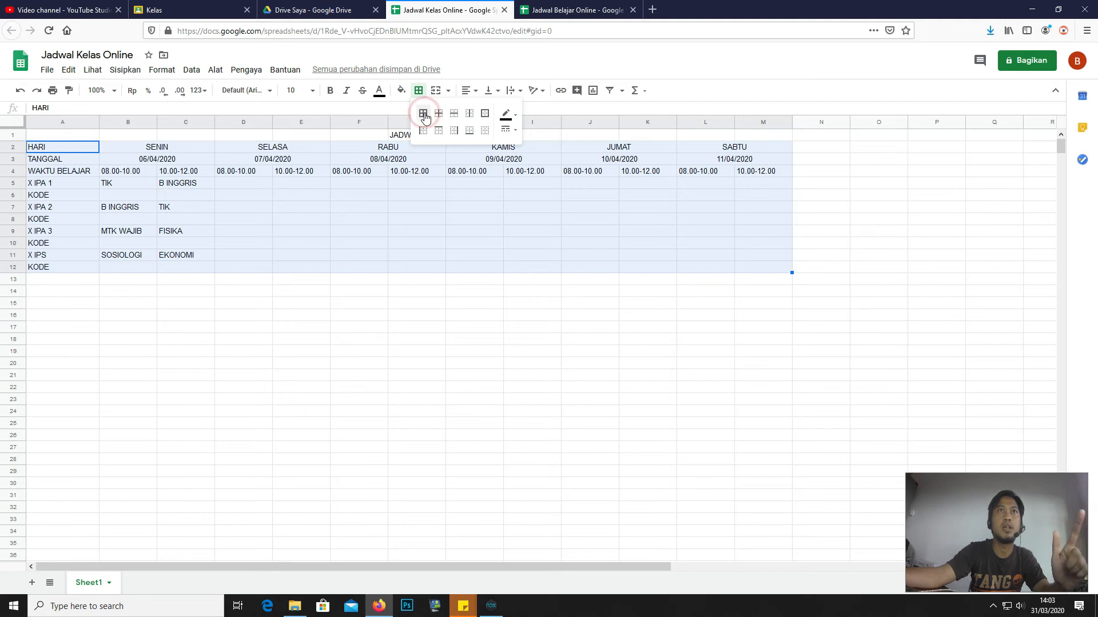
left_click(423, 115)
left_click(49, 148)
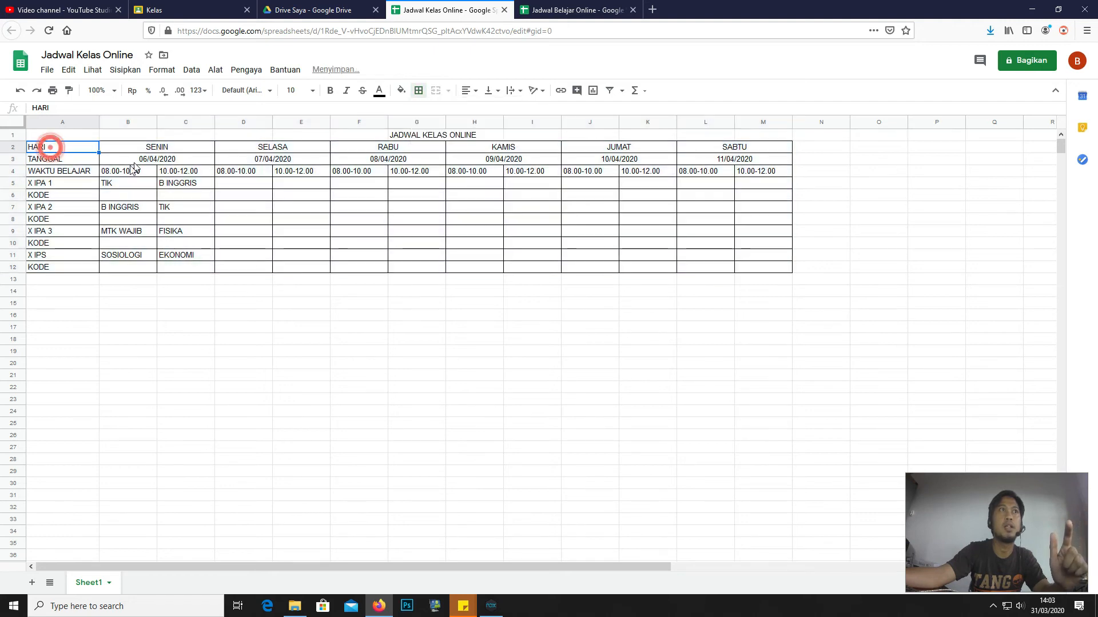
- Fill the day-name header row bright green and make it bold
left_click(68, 160)
left_click(70, 170)
left_click(67, 150)
left_click_drag(67, 150, 752, 149)
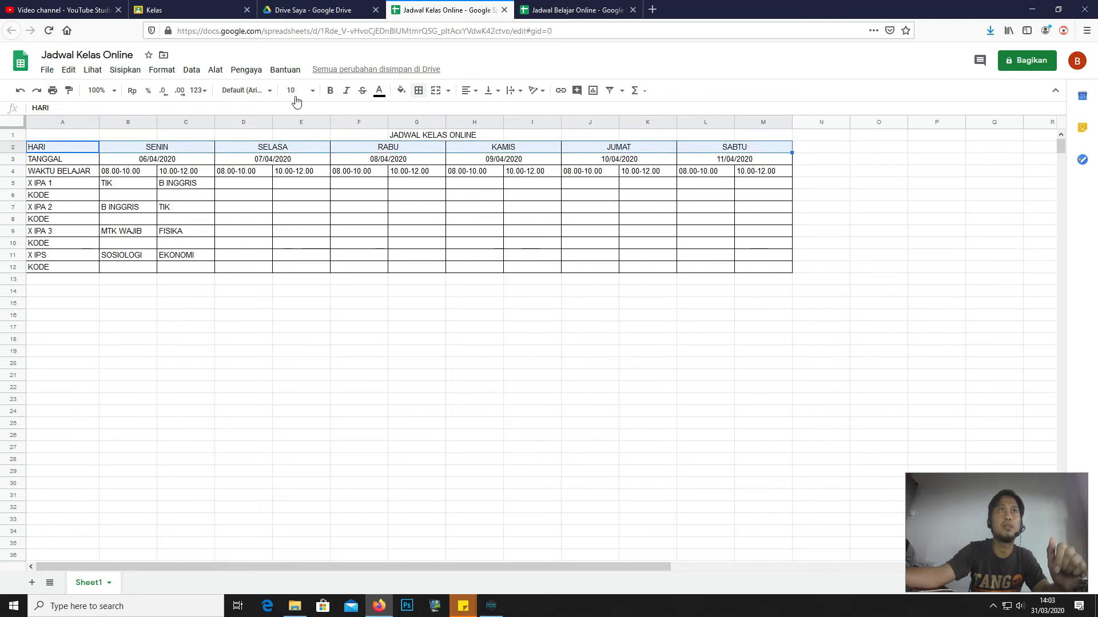
left_click(401, 90)
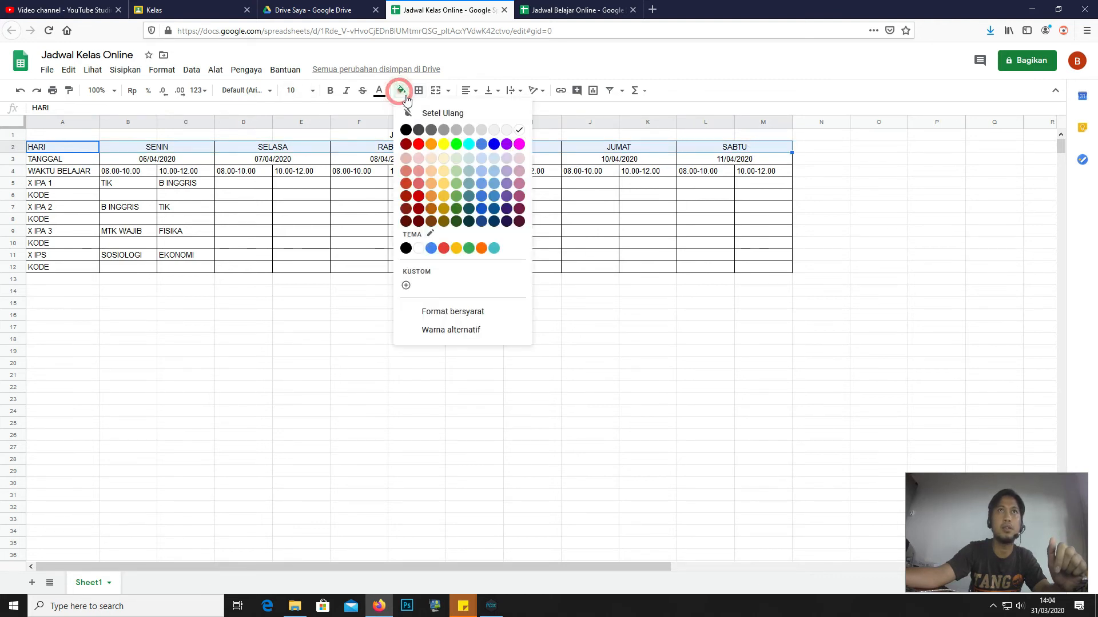
left_click(456, 144)
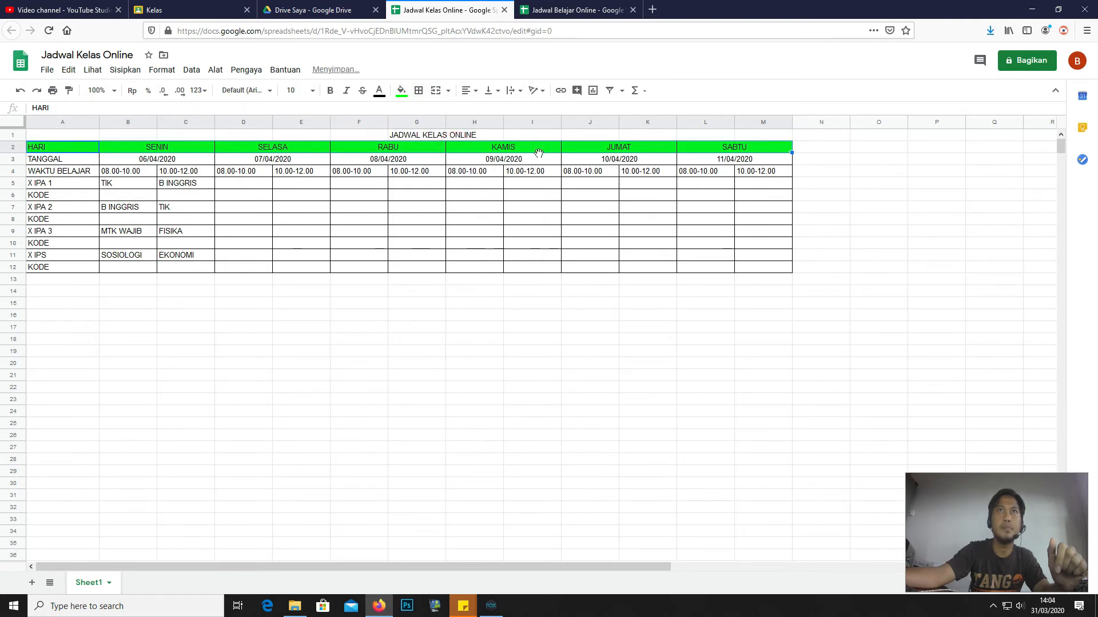
left_click(330, 90)
- Fill the TANGGAL date row orange across to column M
left_click(58, 160)
left_click_drag(58, 161, 760, 160)
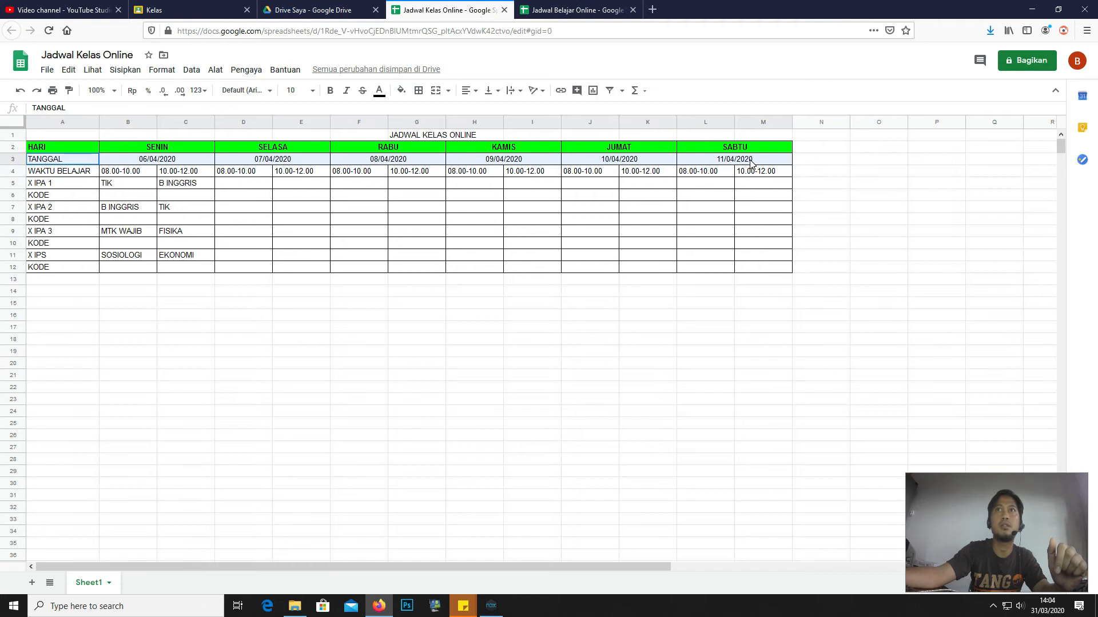
left_click(402, 91)
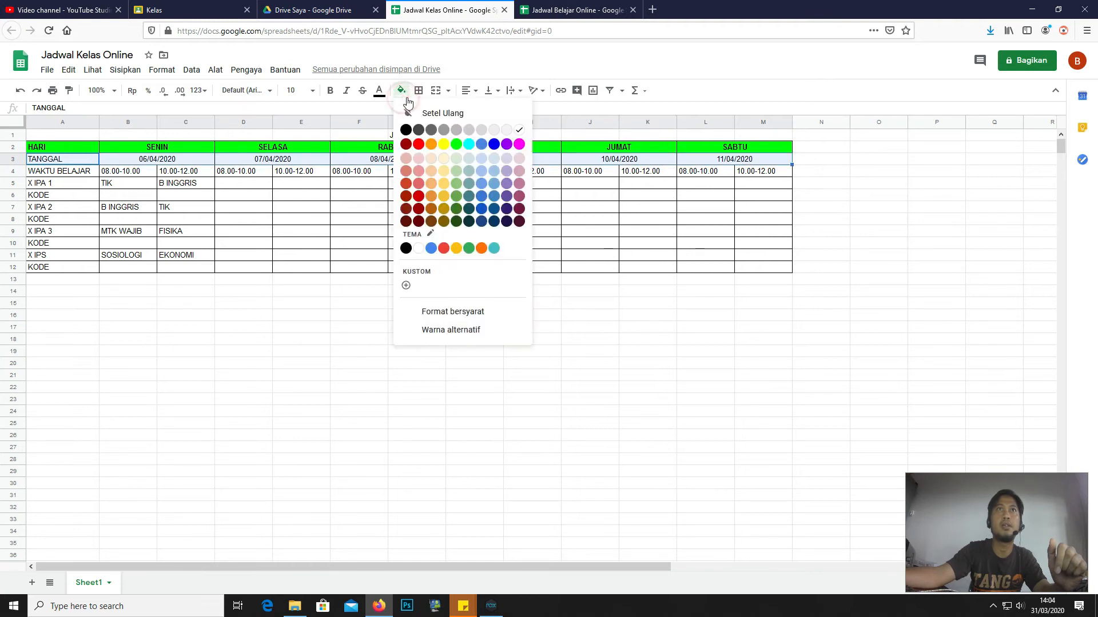
left_click(432, 145)
- Fill the WAKTU BELAJAR row blue and make it bold
left_click(44, 171)
left_click_drag(101, 173, 749, 175)
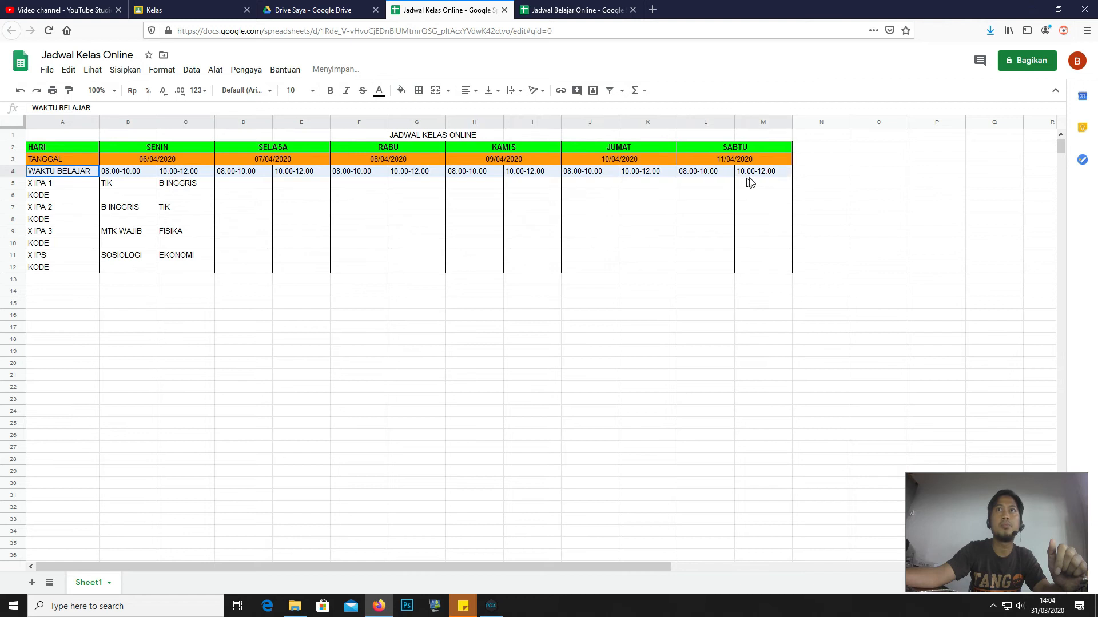
left_click(401, 92)
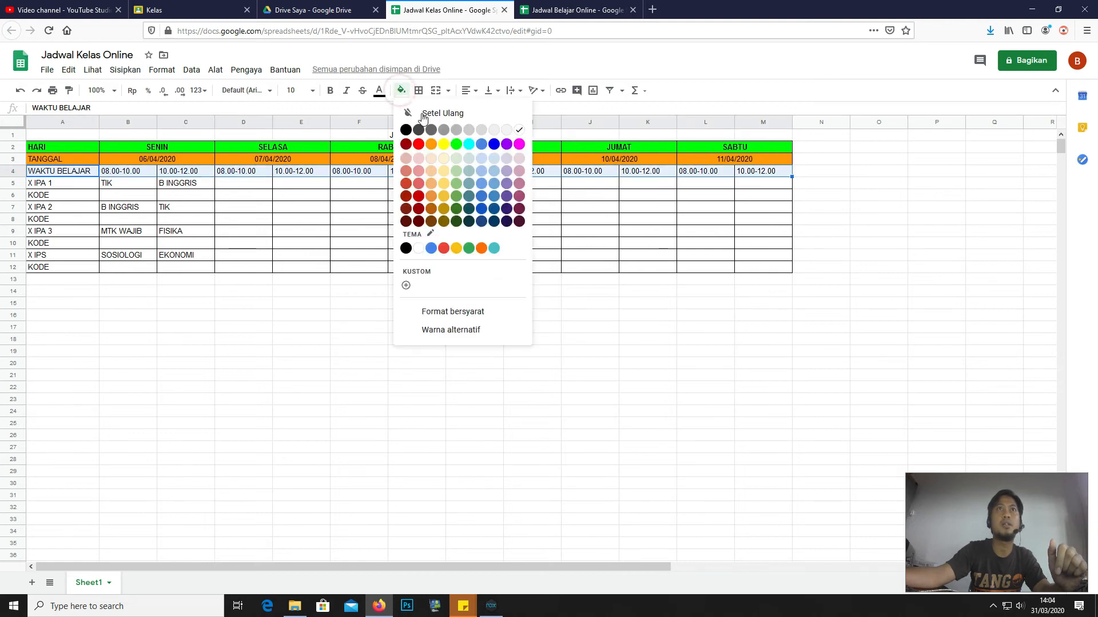
left_click(481, 145)
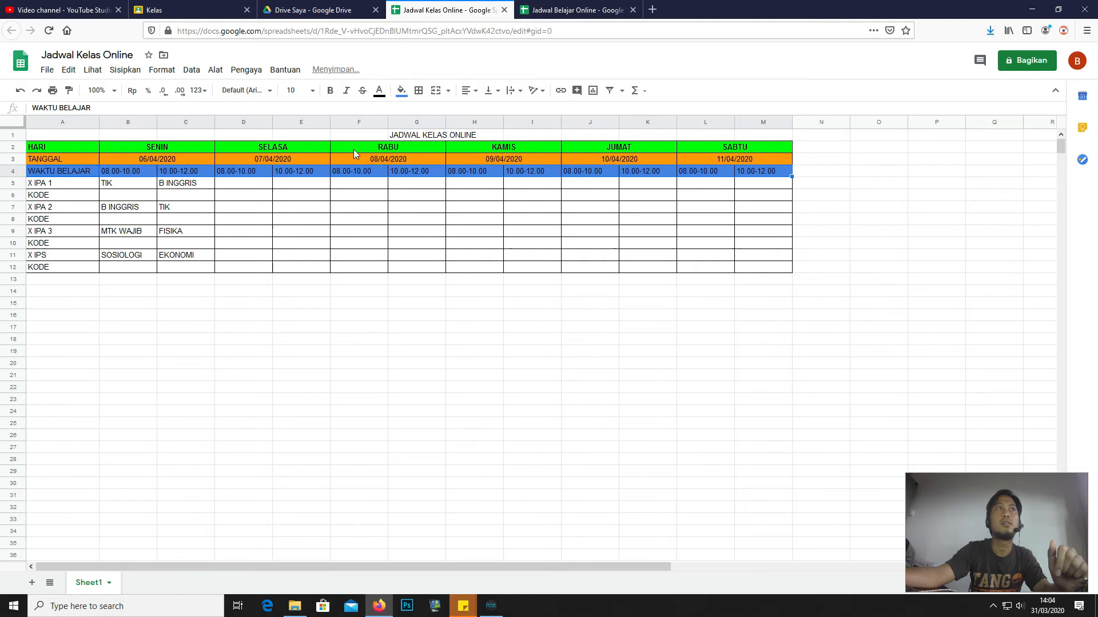
left_click(330, 91)
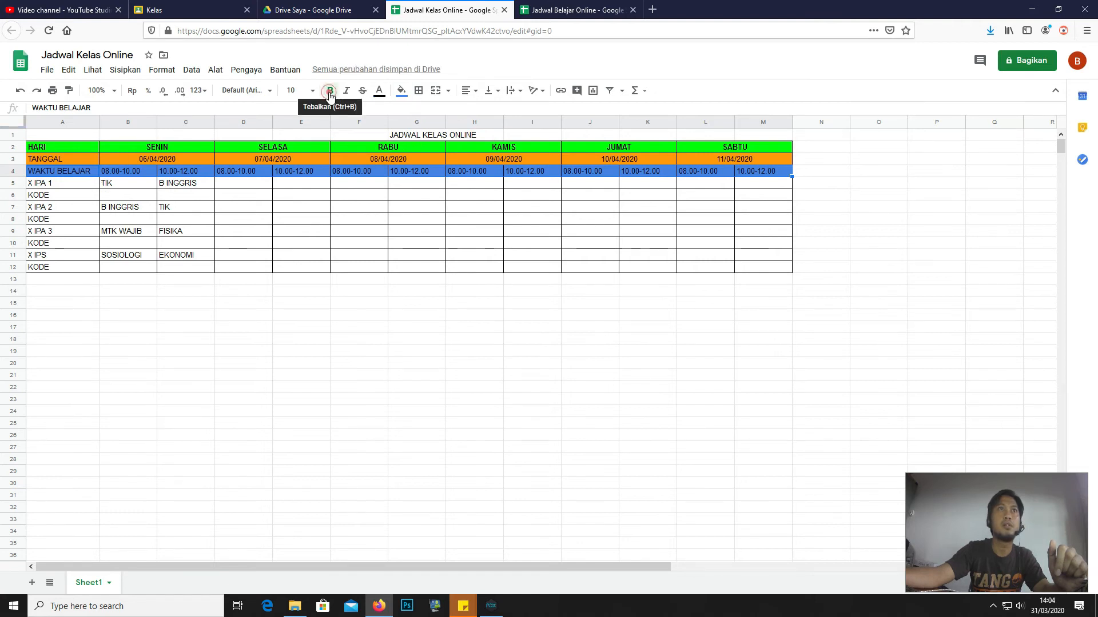
left_click(80, 176)
- Select the empty KODE cell B6 below TIK
left_click(90, 209)
left_click(135, 184)
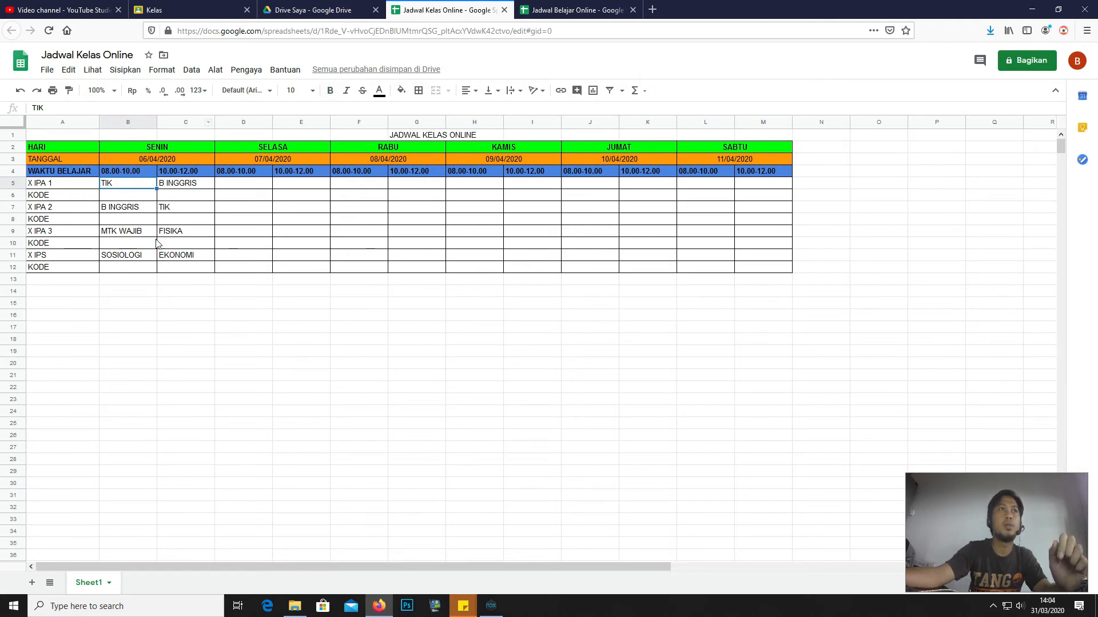
left_click(117, 196)
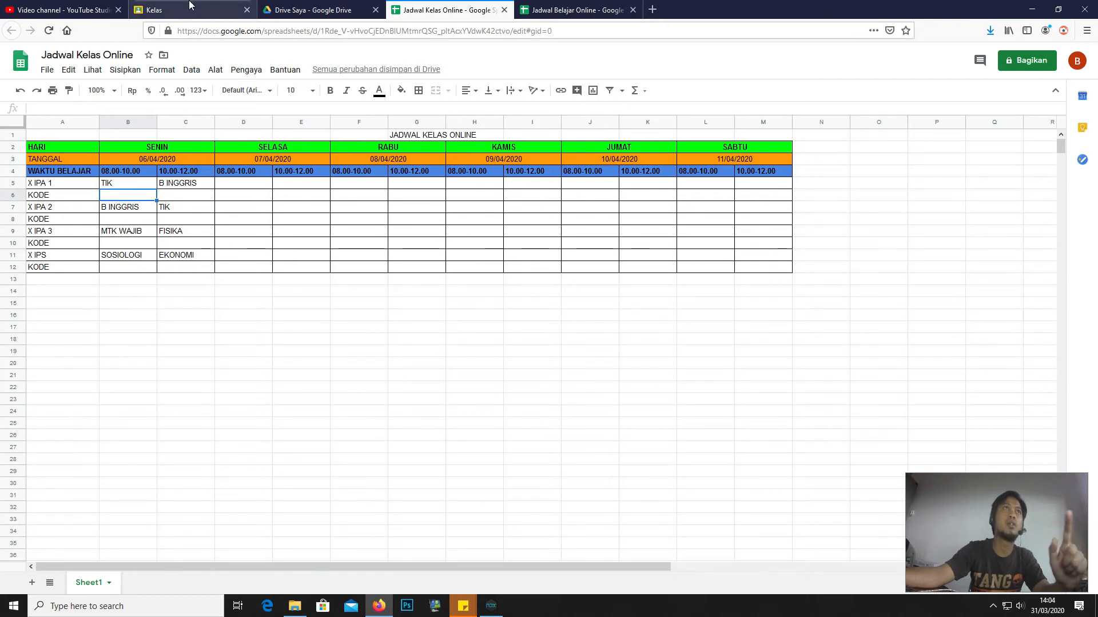
- Copy the class code from the TIK KELAS 10 IPA 1 Classroom page and return to the spreadsheet
left_click(167, 8)
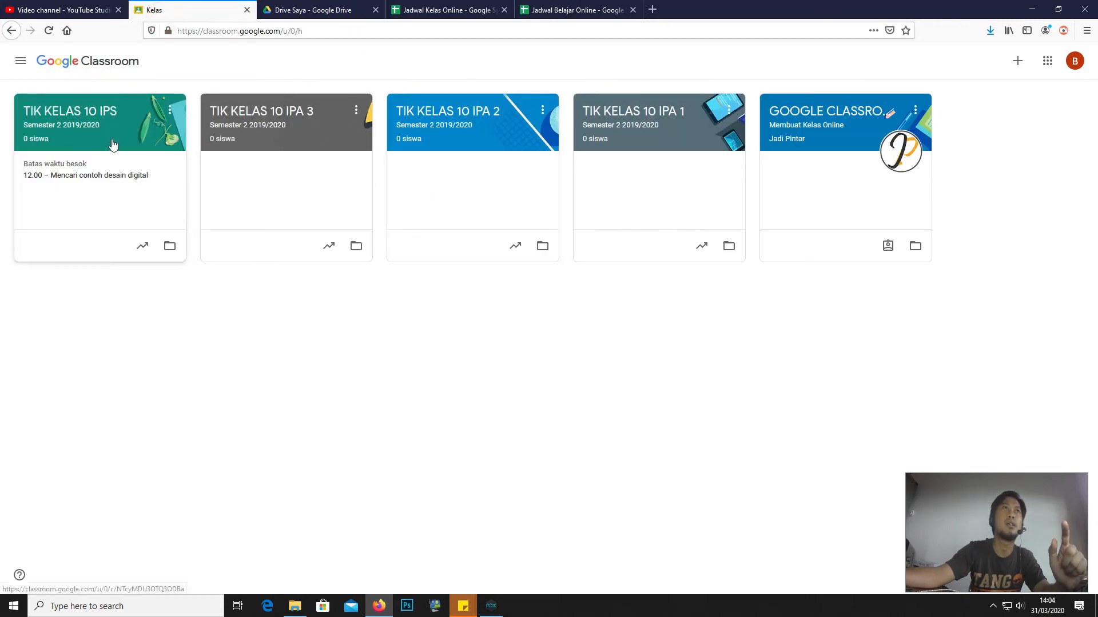
left_click(658, 142)
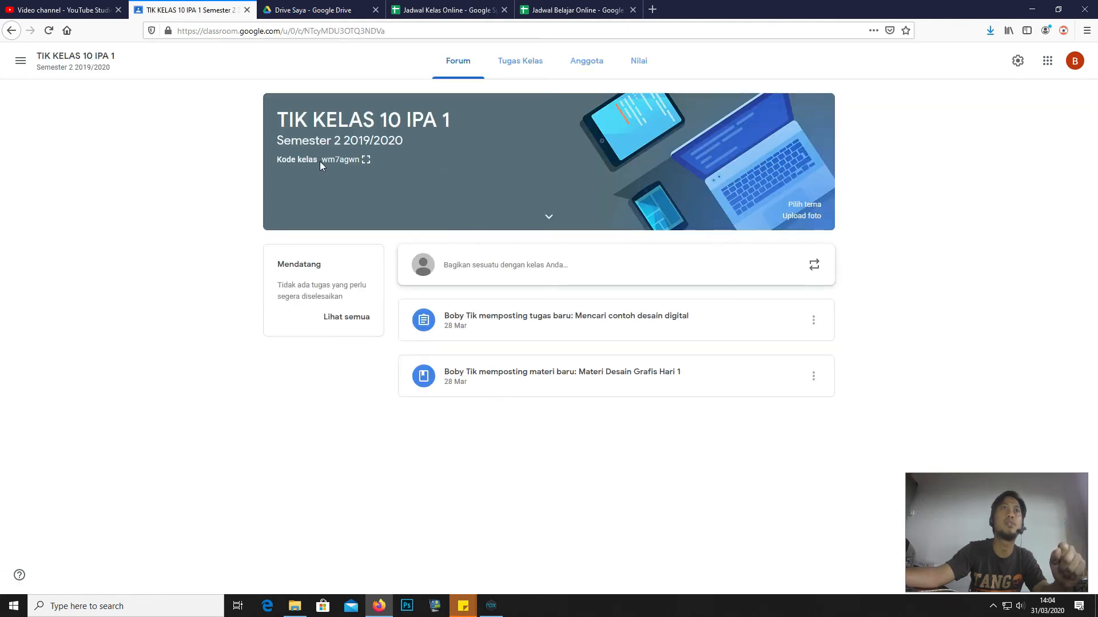
left_click_drag(321, 162, 367, 171)
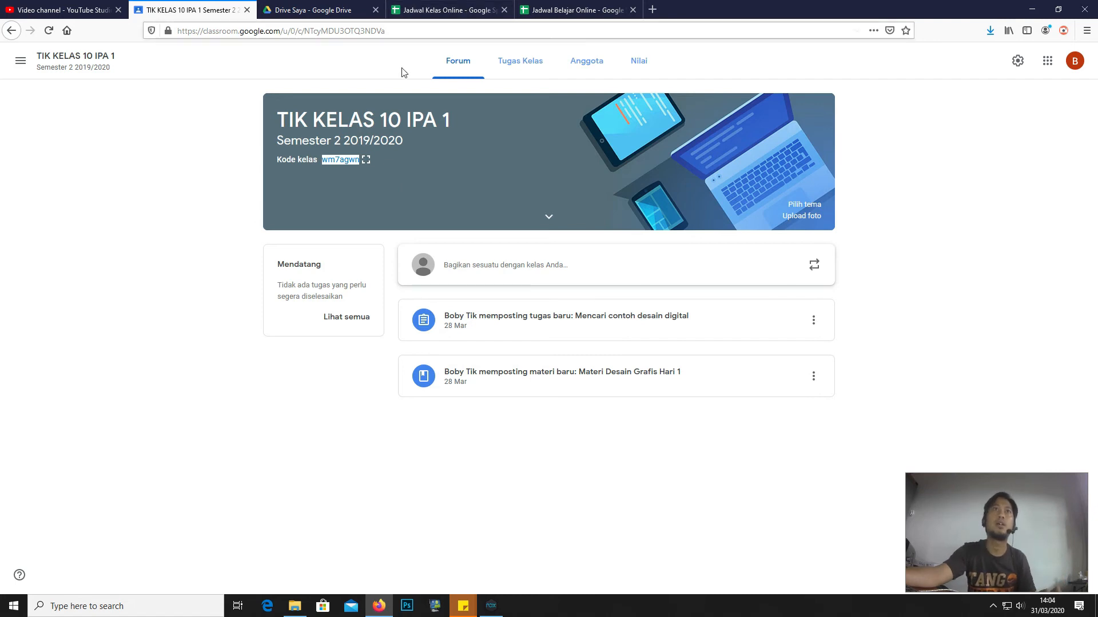
right_click(337, 162)
left_click(364, 170)
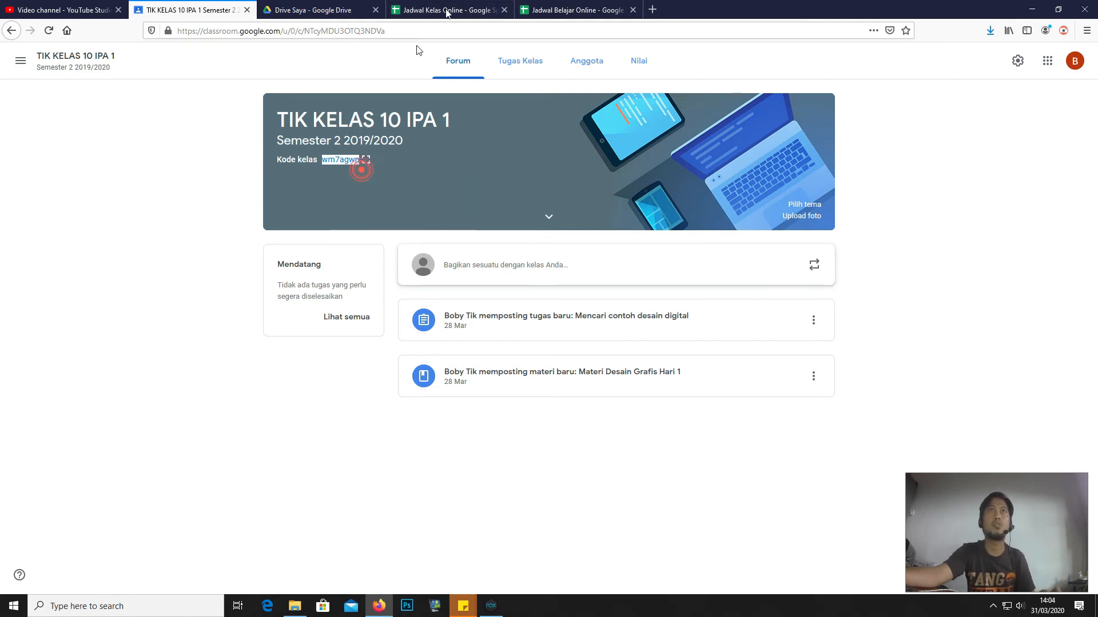
left_click(441, 11)
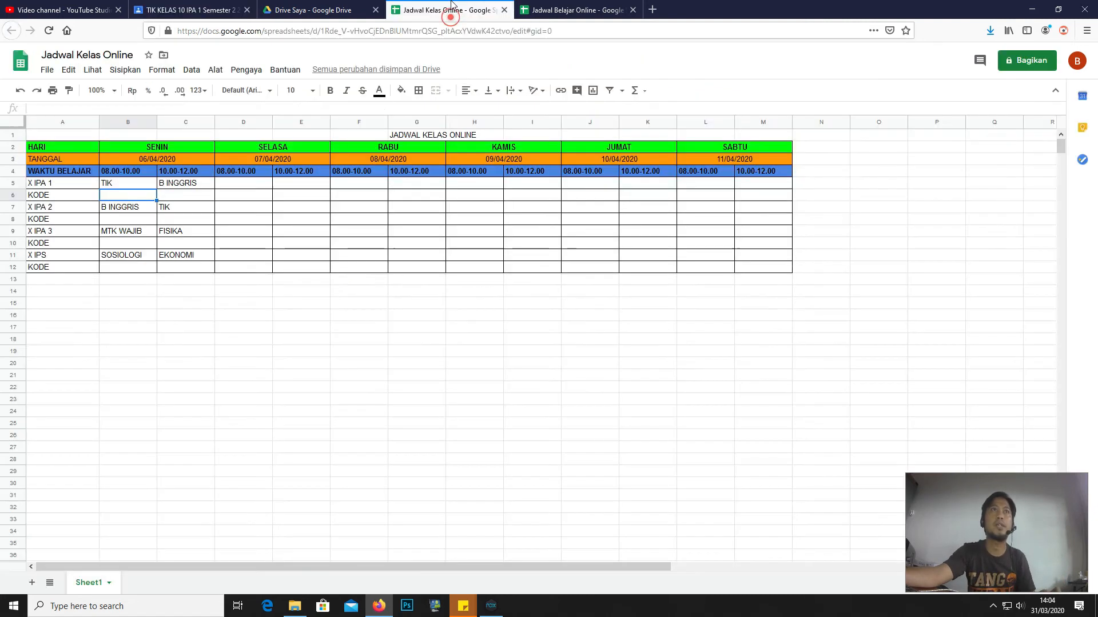
right_click(129, 201)
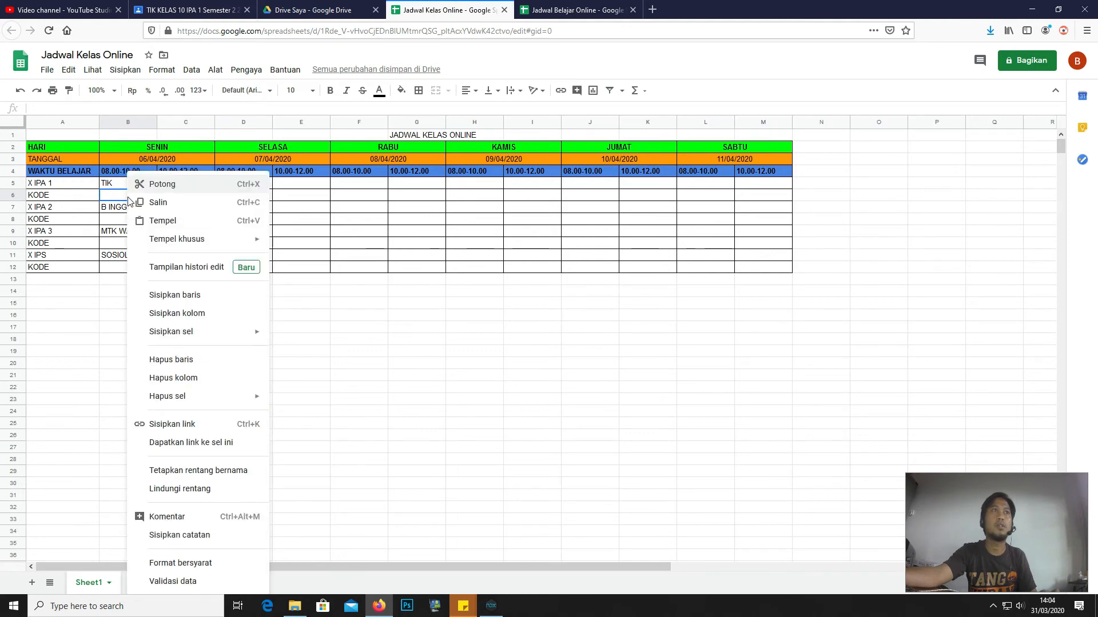
left_click(159, 219)
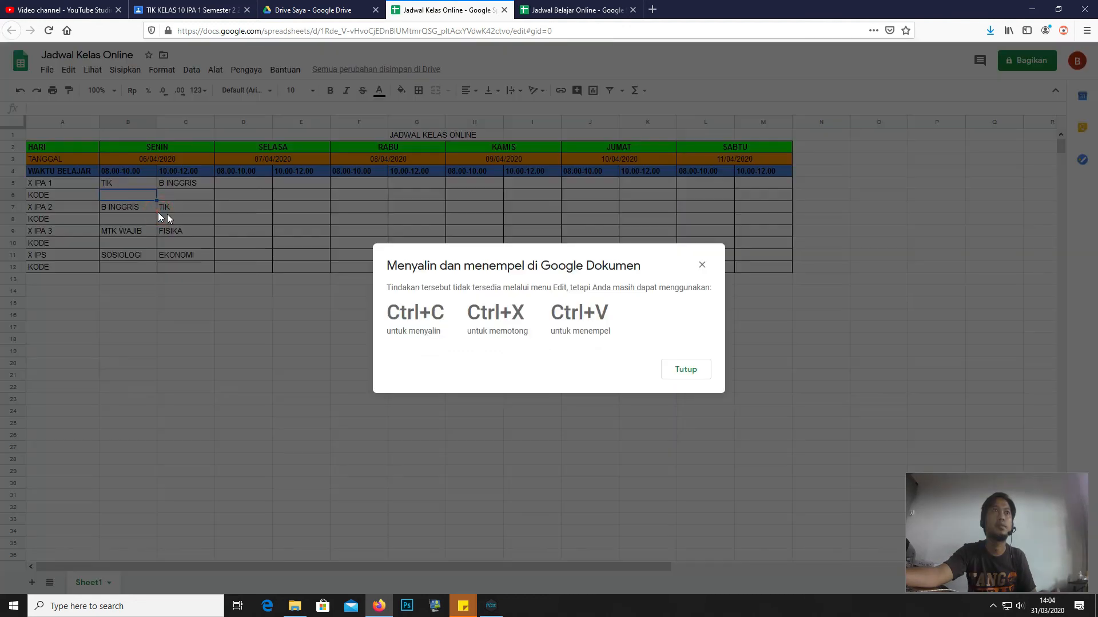
left_click(702, 265)
key("ctrl+v")
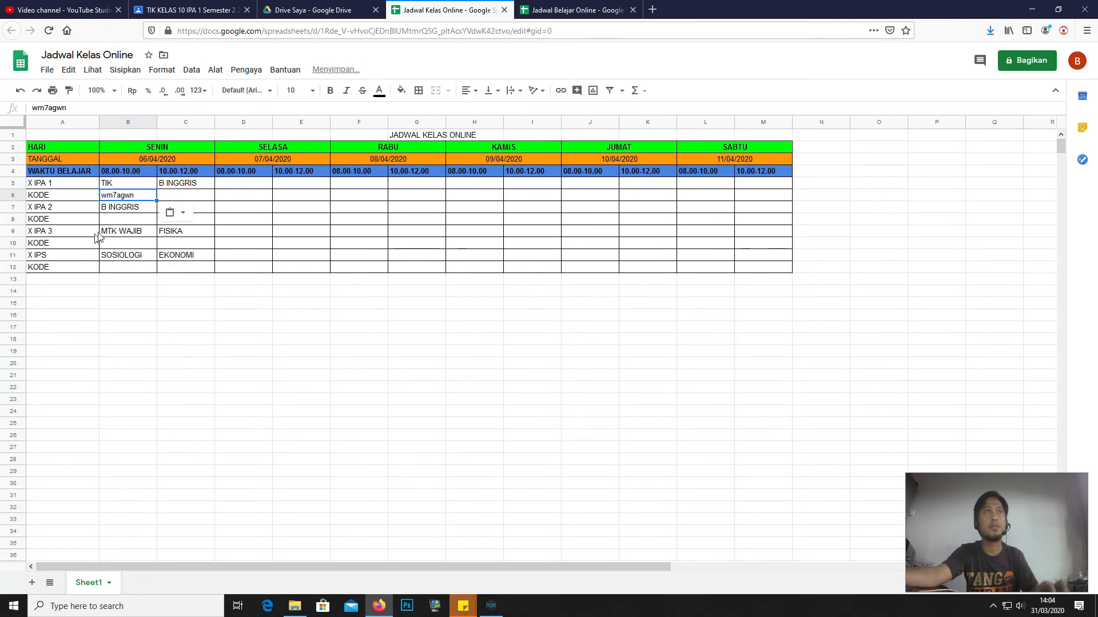
left_click(129, 206)
left_click(128, 195)
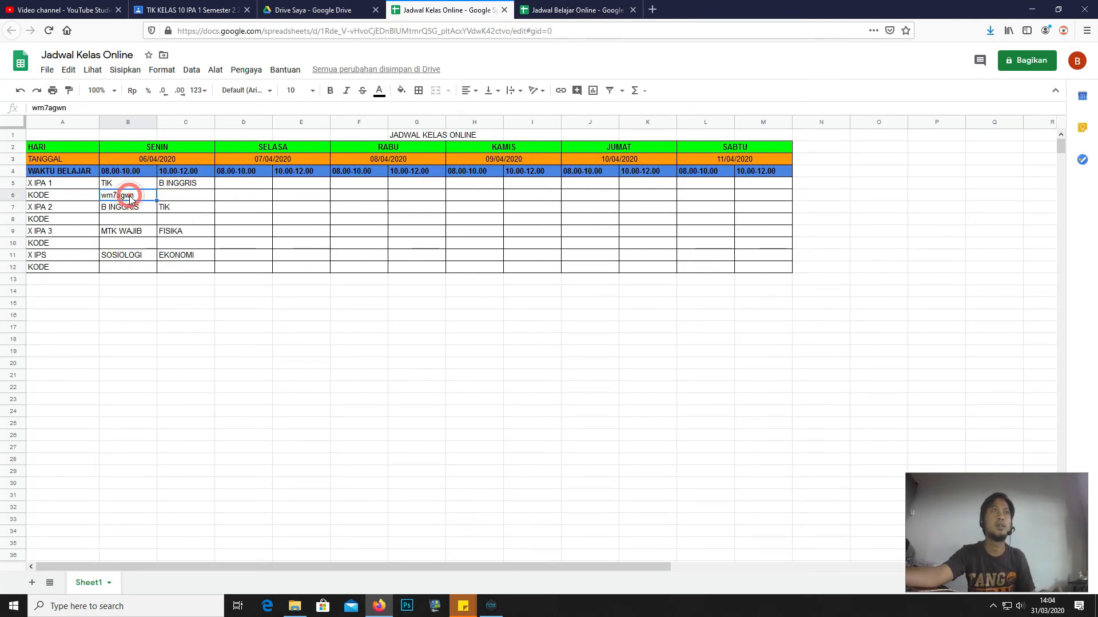
- With C8 selected, copy the TIK KELAS 10 IPA 2 class code from Classroom and come back
left_click(181, 220)
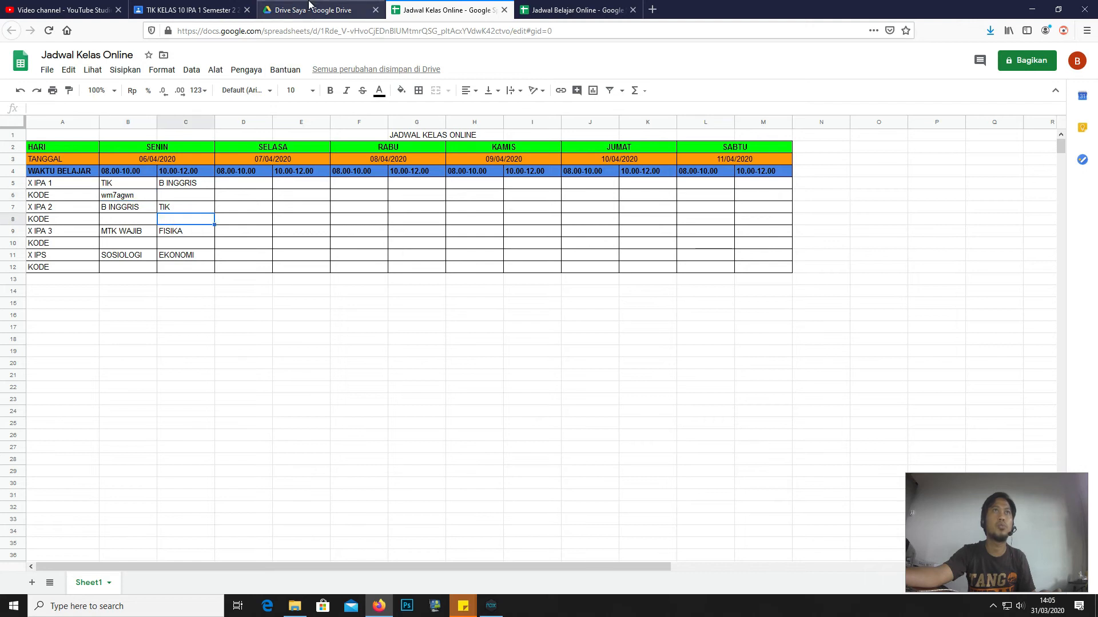
left_click(310, 5)
left_click(241, 13)
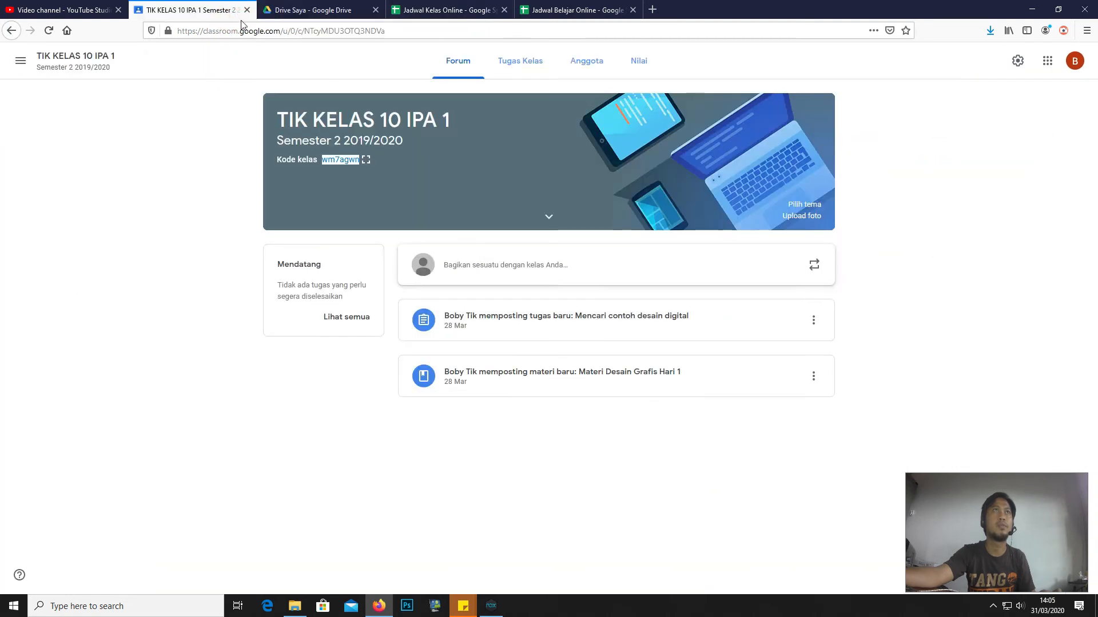
left_click(21, 61)
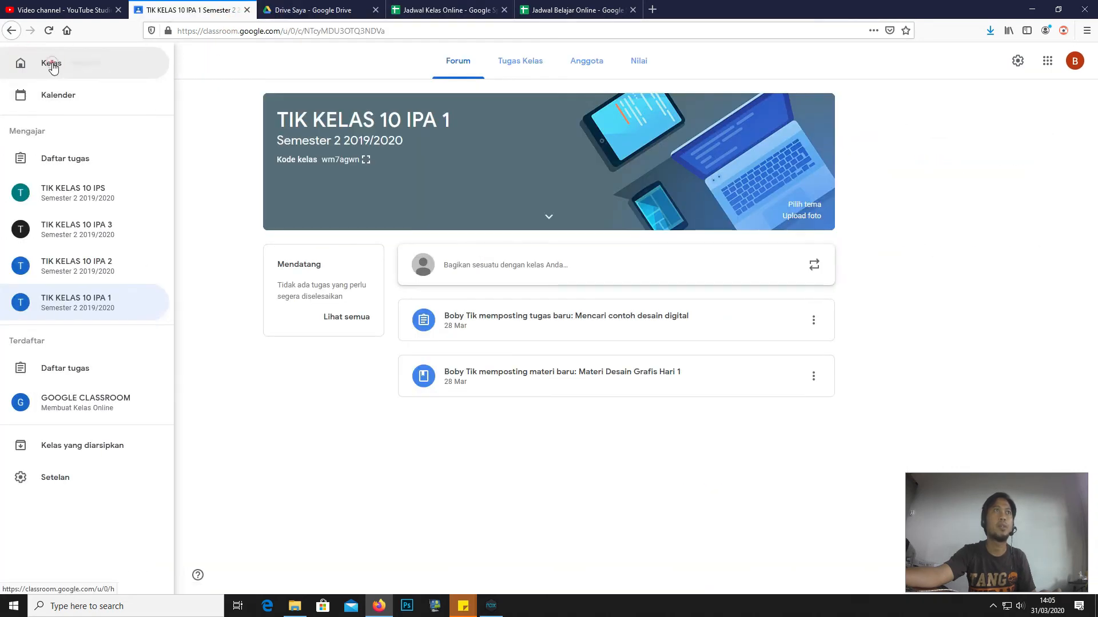
left_click(52, 64)
left_click(499, 144)
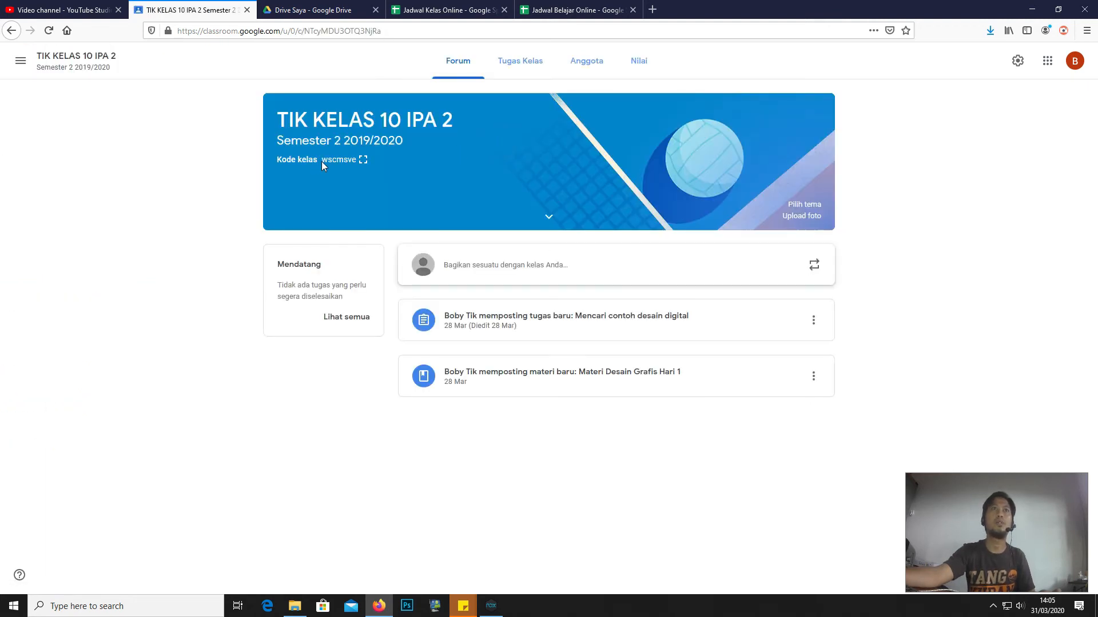
double_click(332, 161)
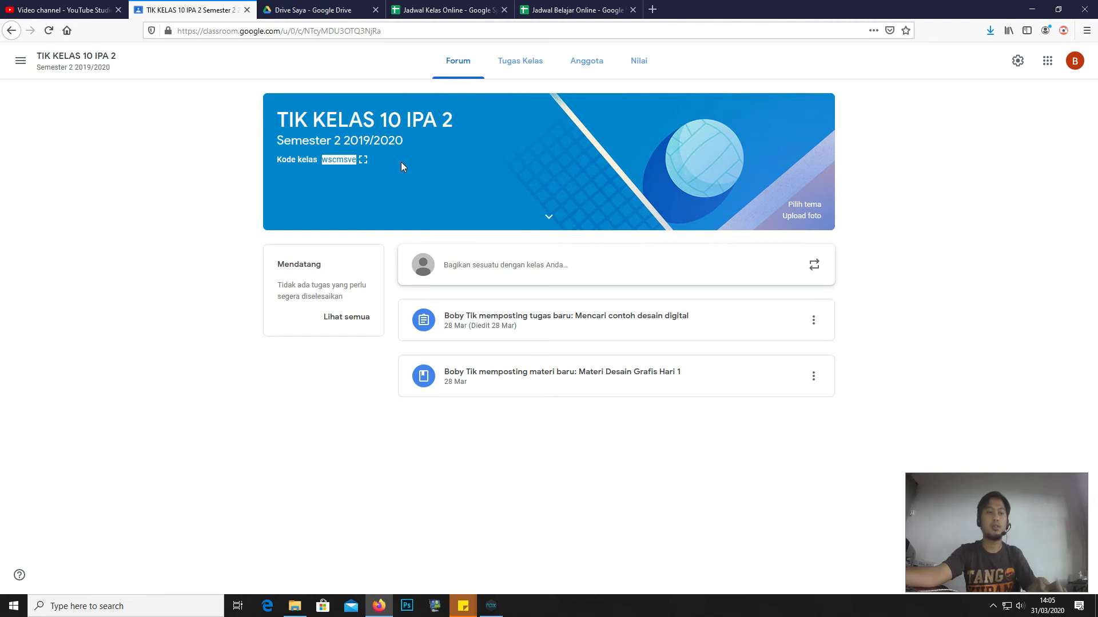
right_click(350, 158)
left_click(354, 163)
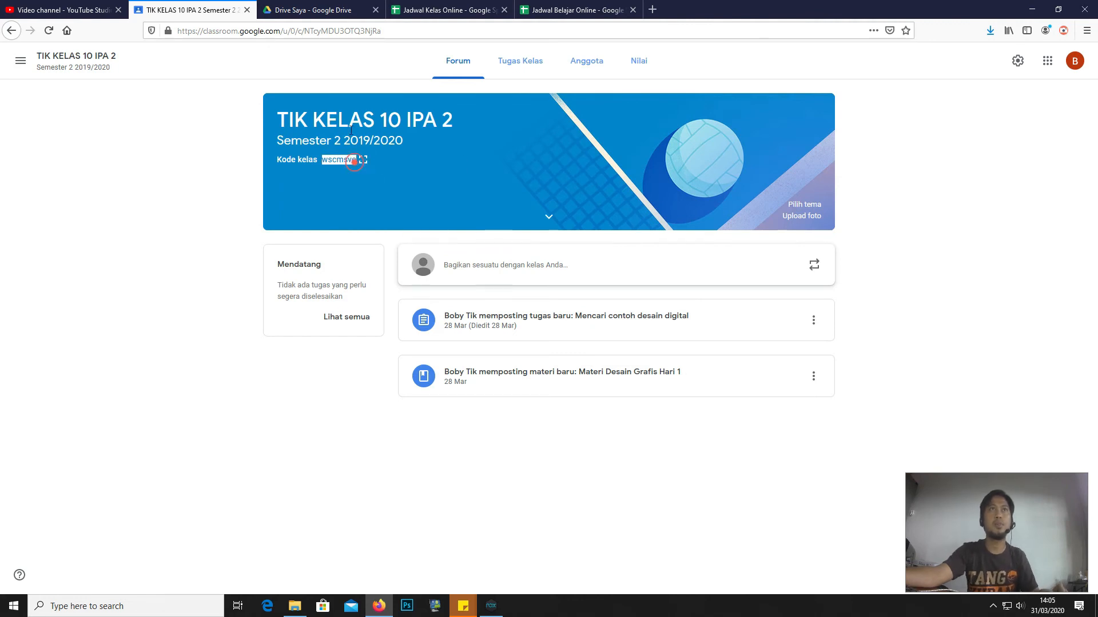
left_click(435, 10)
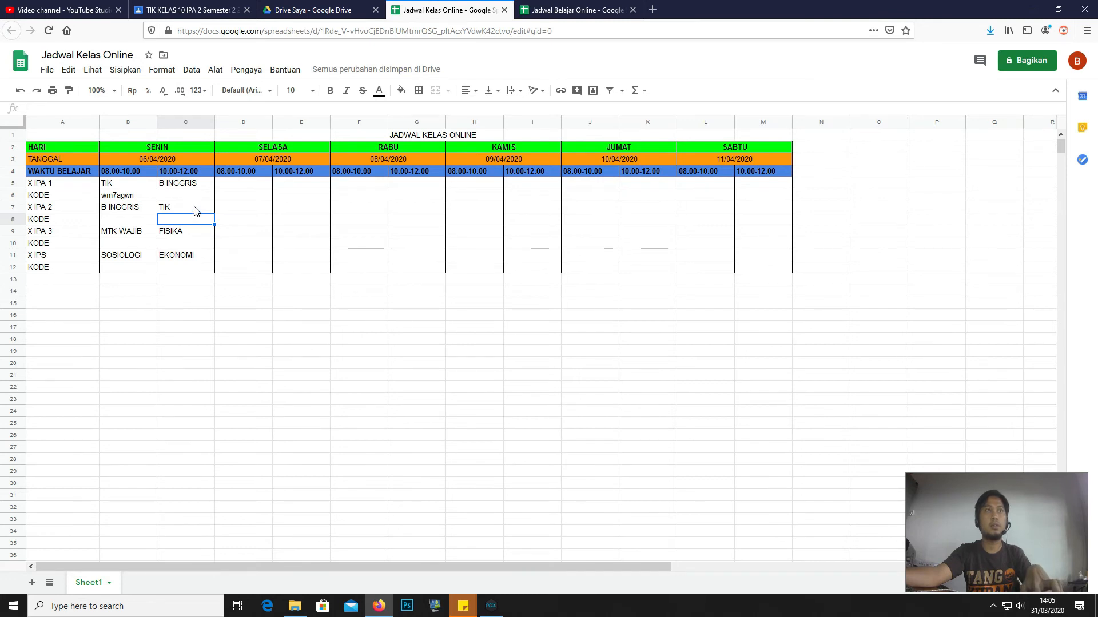
key("ctrl+v")
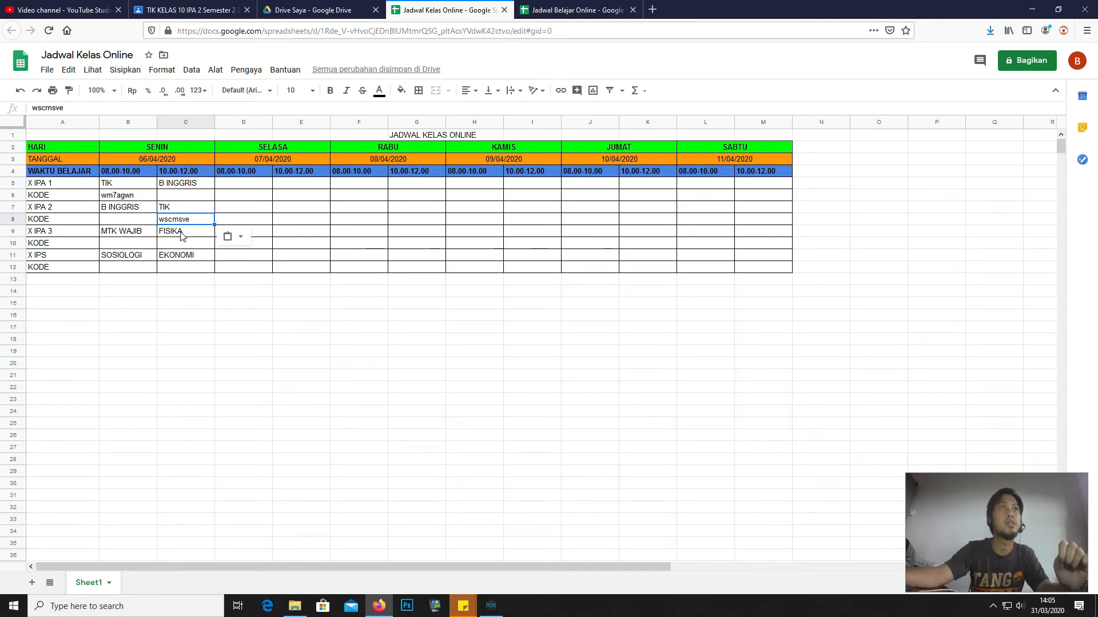
left_click(116, 223)
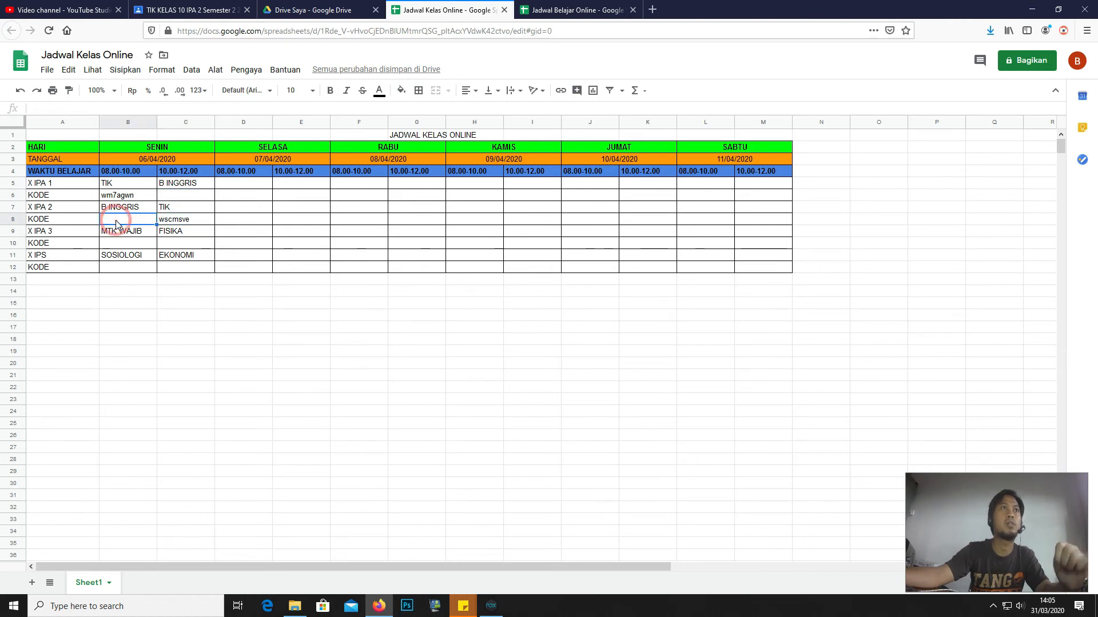
left_click(115, 244)
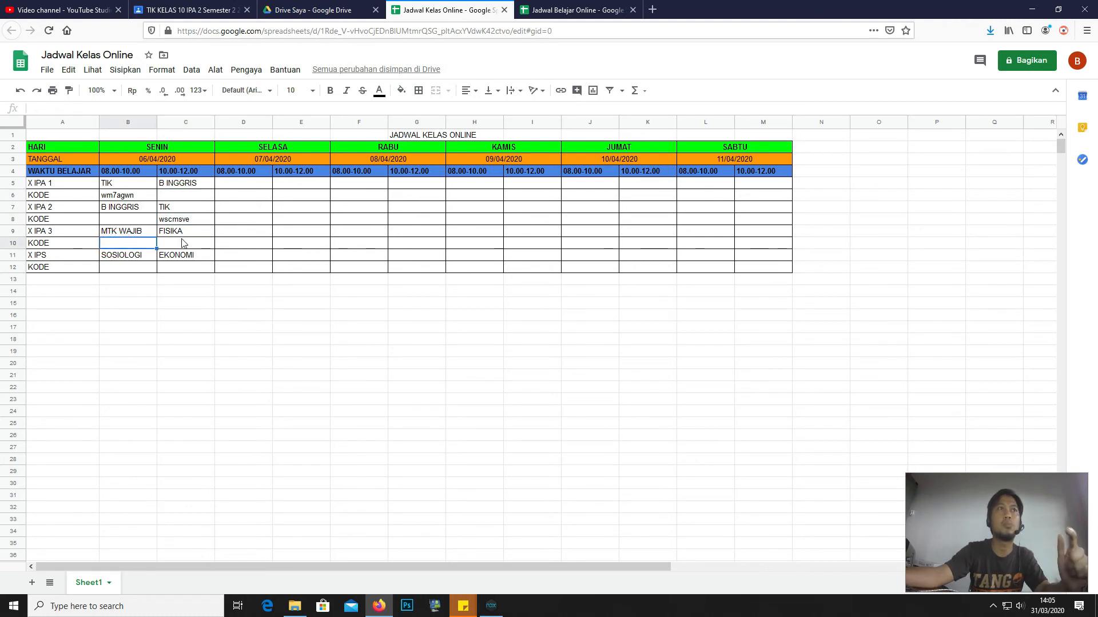
left_click(183, 243)
left_click(126, 267)
left_click(193, 269)
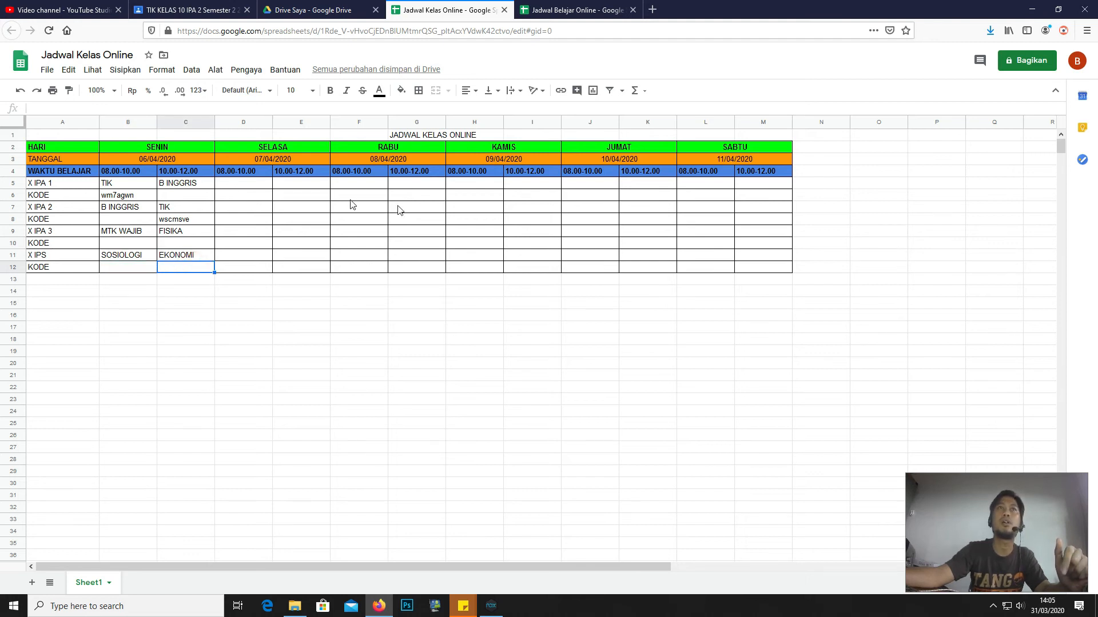
left_click(234, 184)
left_click(292, 184)
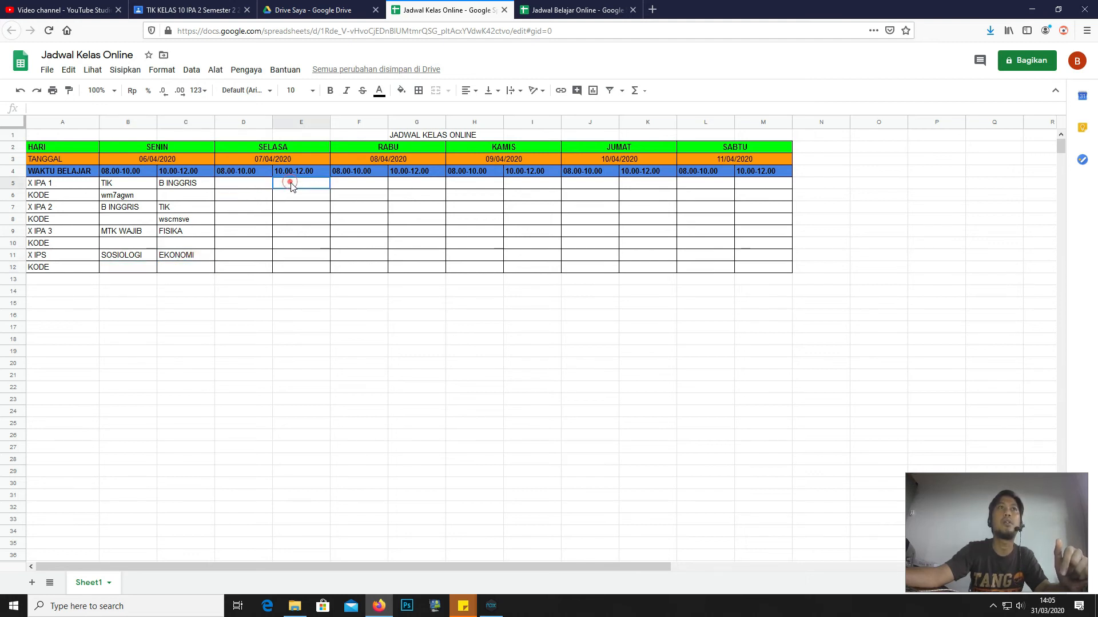
left_click(233, 209)
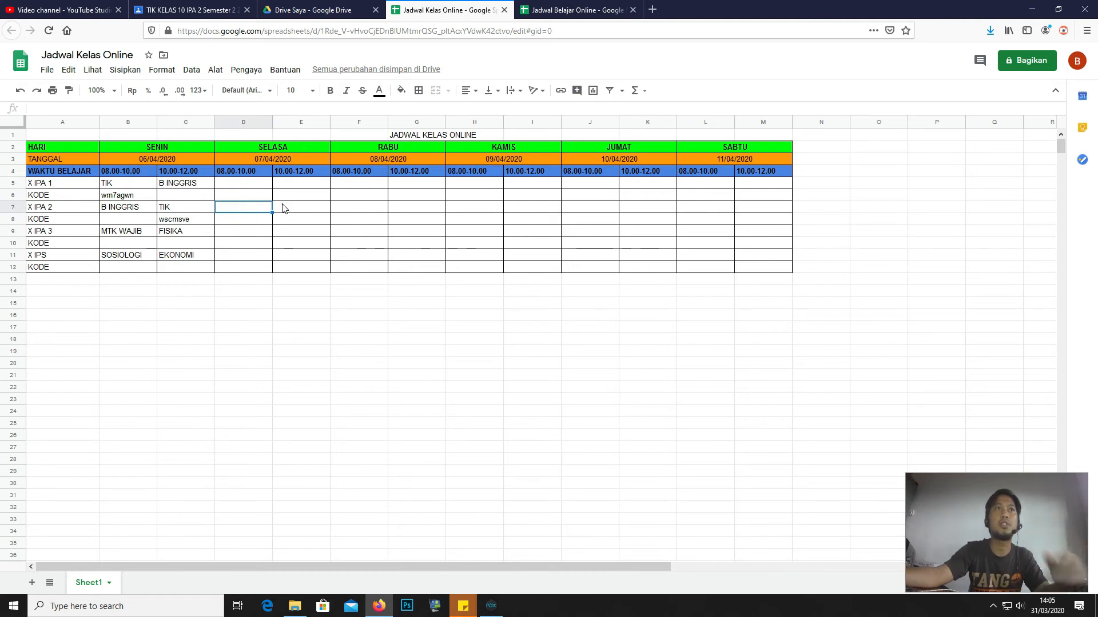
- Share the spreadsheet so anyone with the link can edit, then open Sheet1's tab options
left_click(1024, 67)
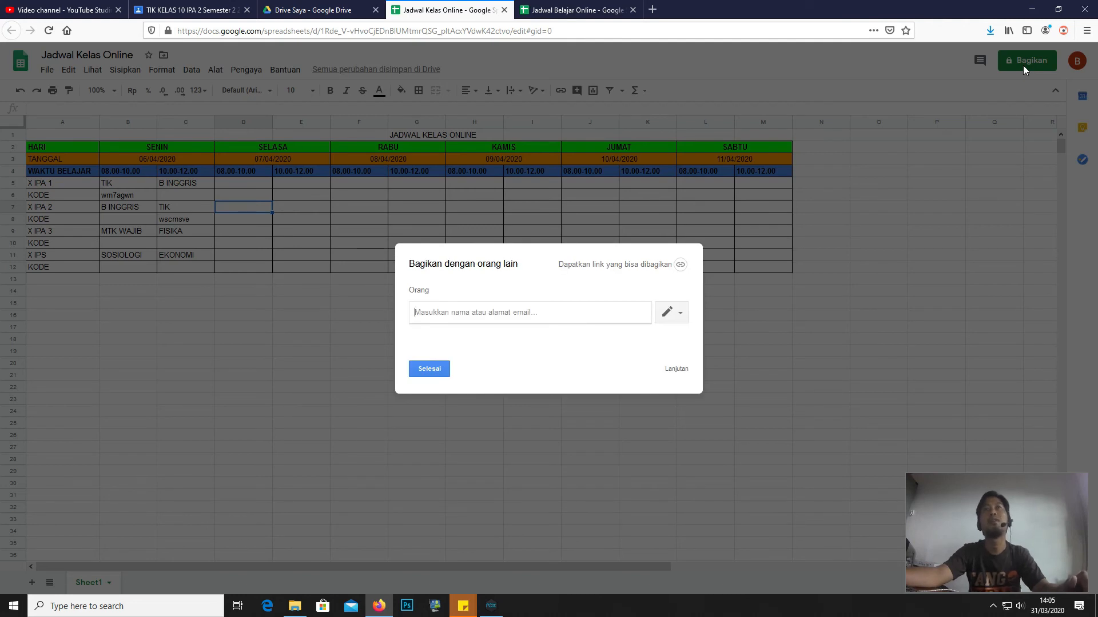
left_click(679, 267)
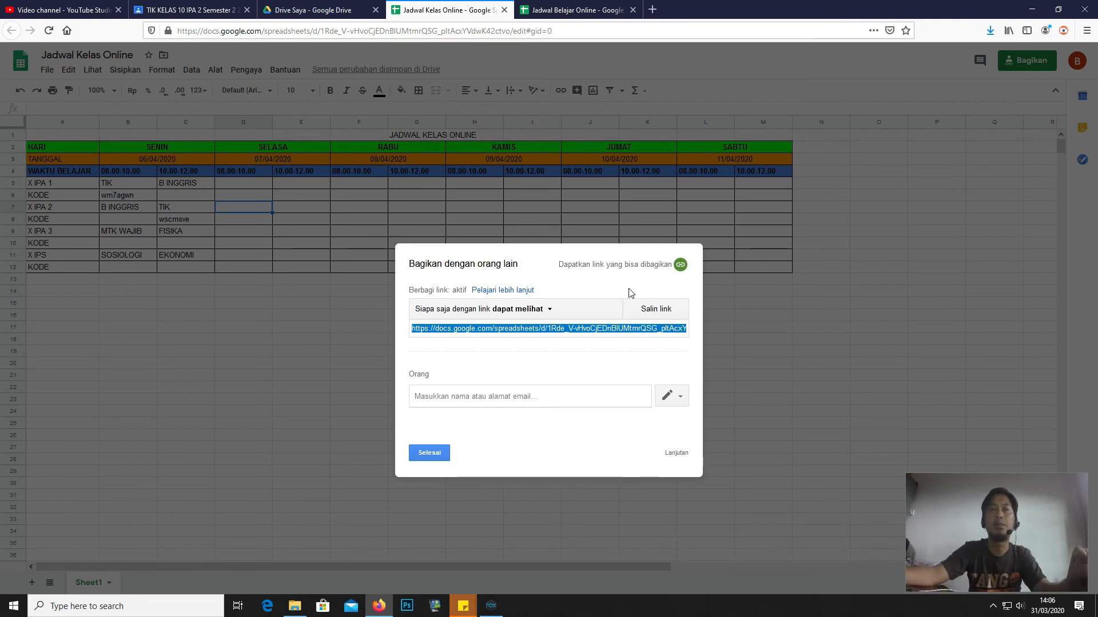
left_click(548, 310)
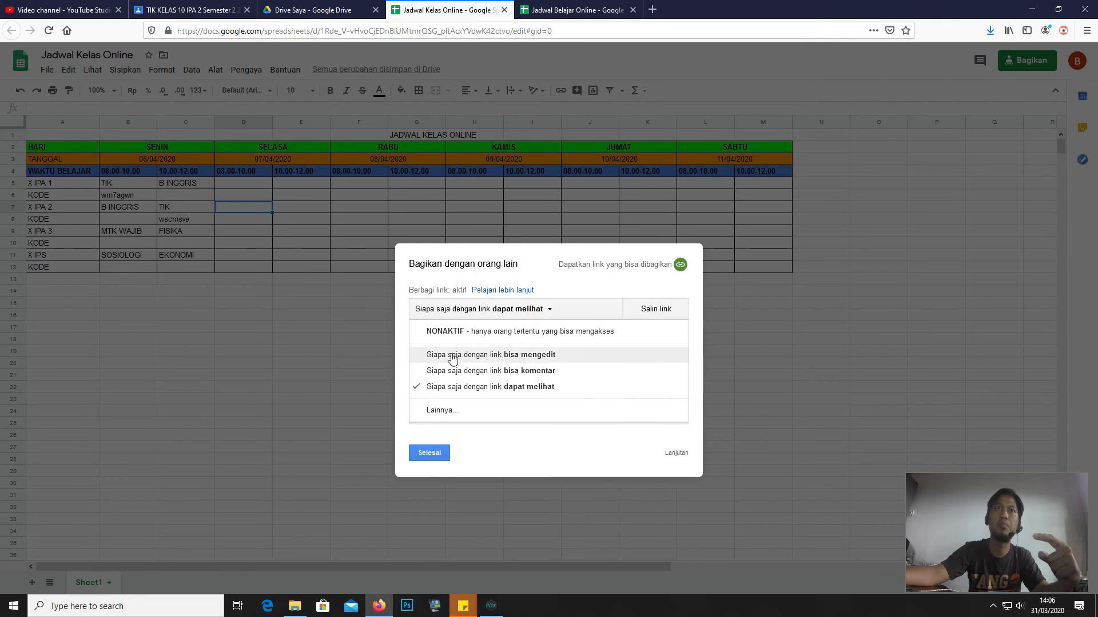
left_click(450, 355)
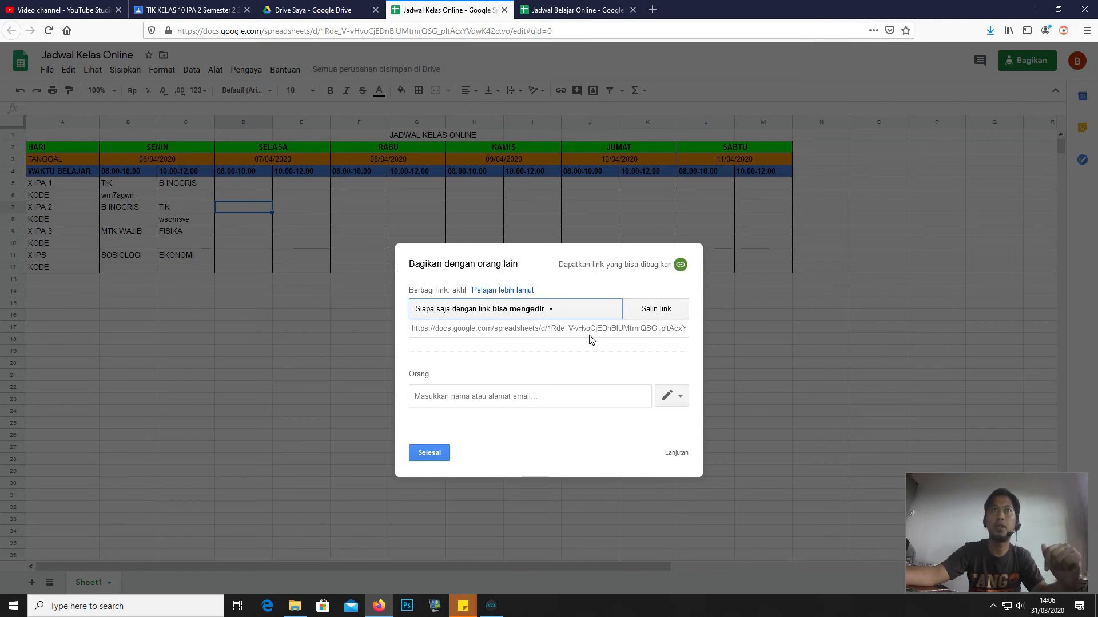
left_click(433, 456)
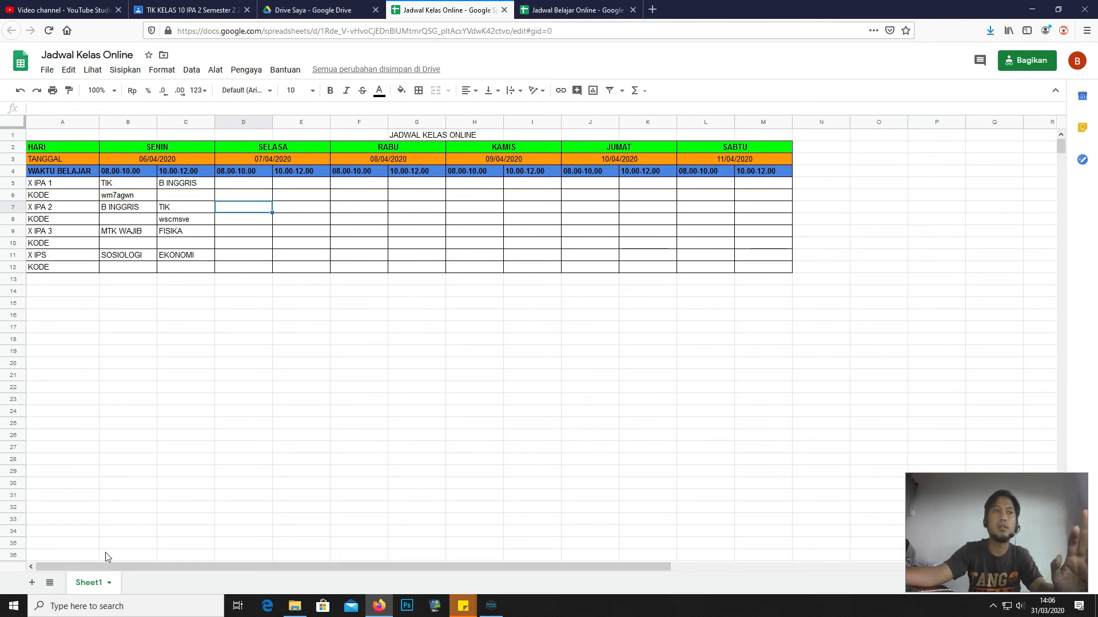
right_click(94, 584)
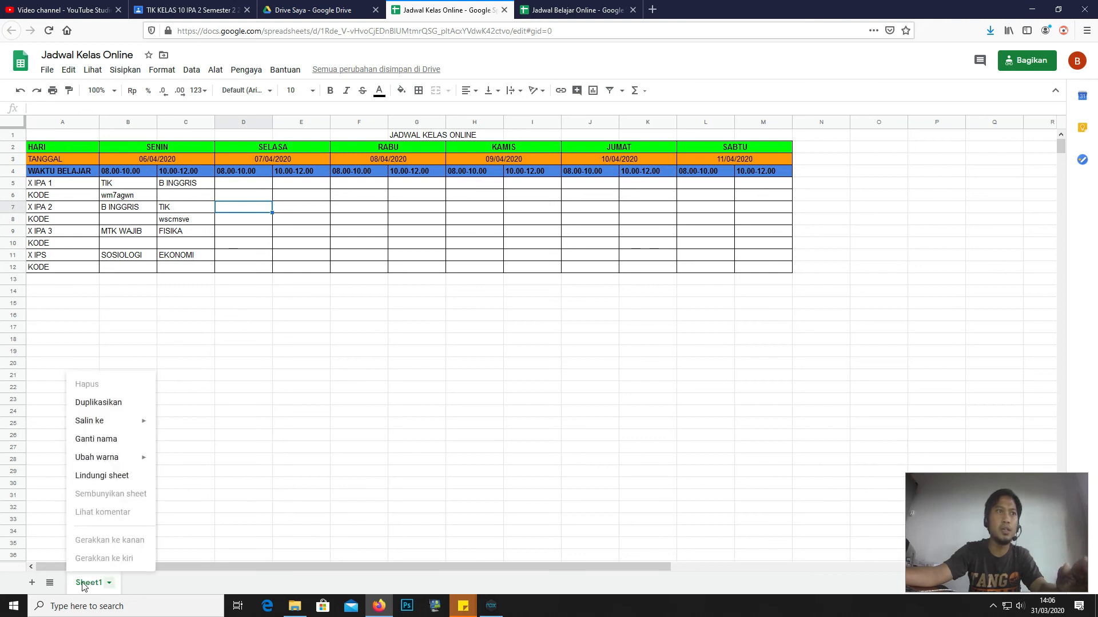
- Lock Sheet1 under the description 'TERKUNCI' with editing permission left at 'Hanya Anda'
left_click(91, 477)
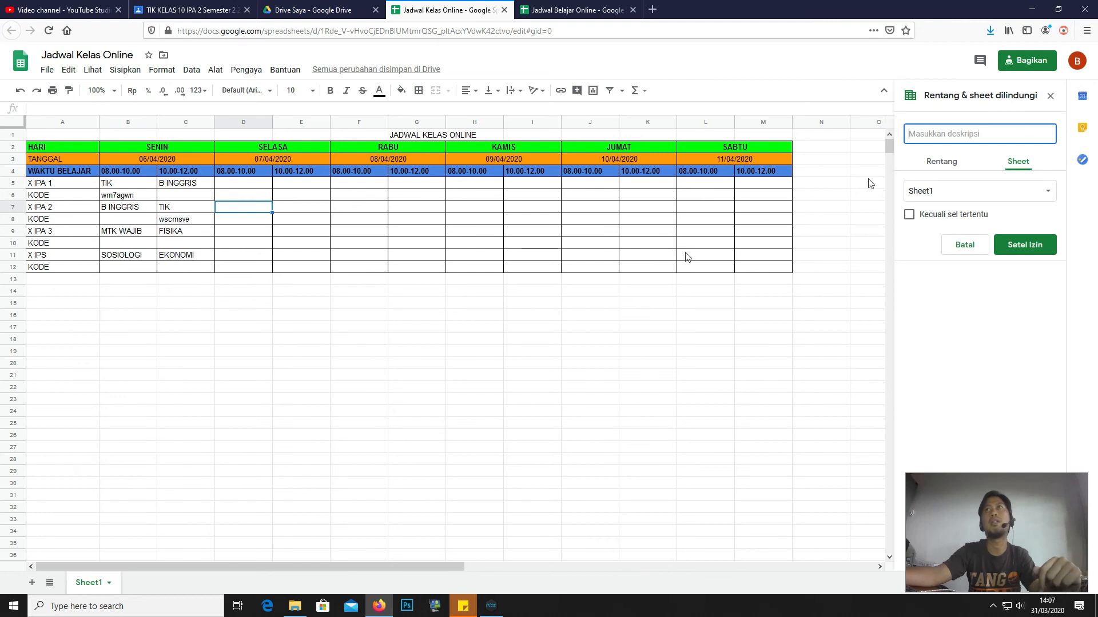
left_click(984, 134)
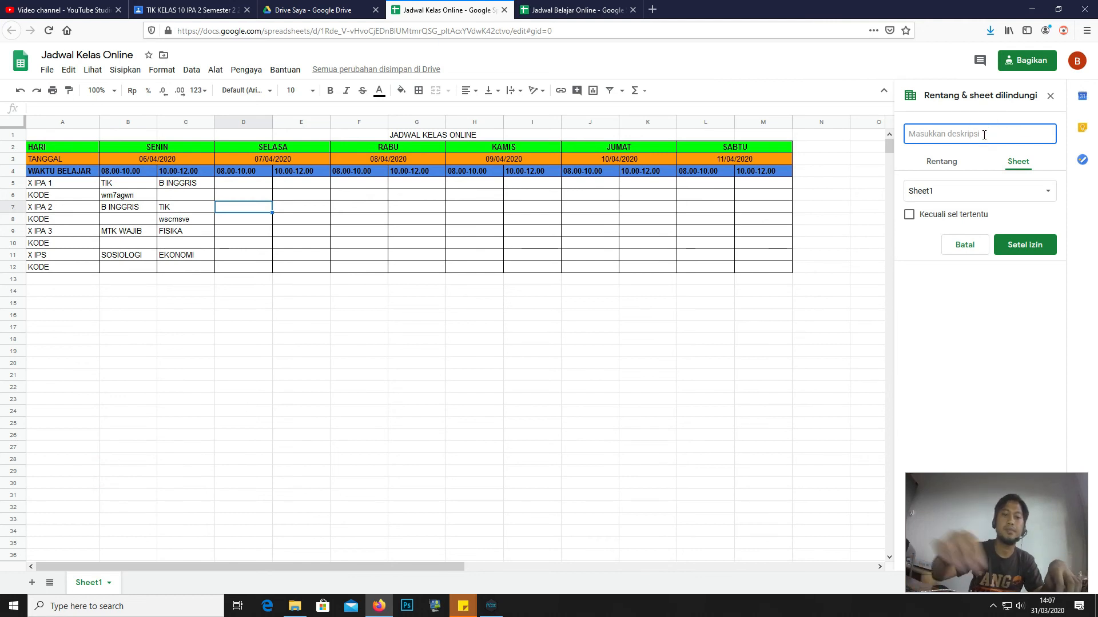
type("T")
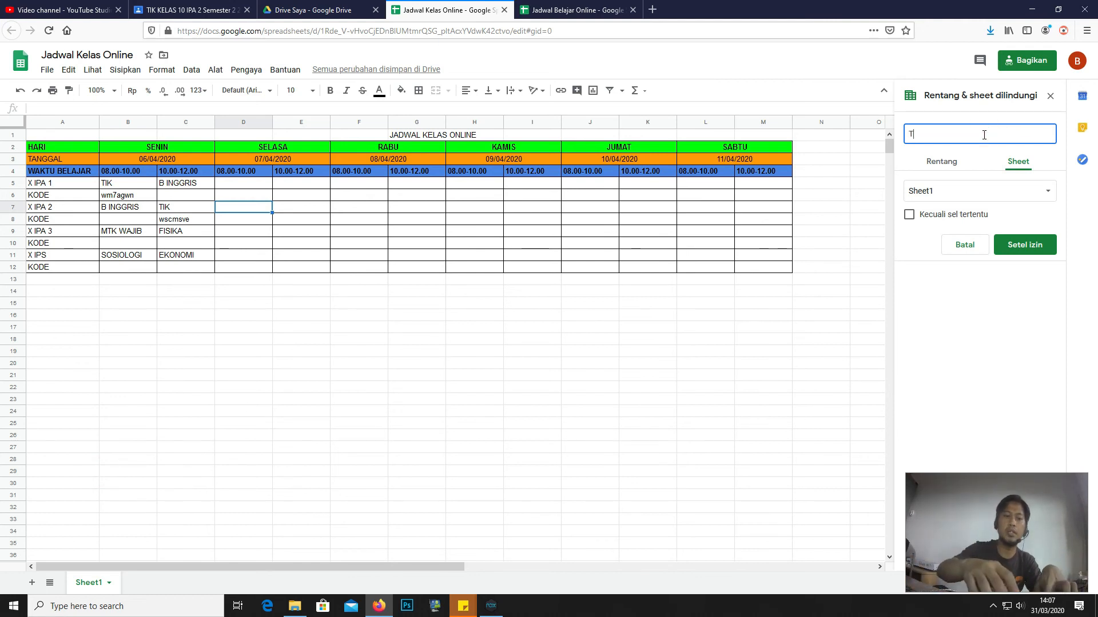
type("ERKUNCI")
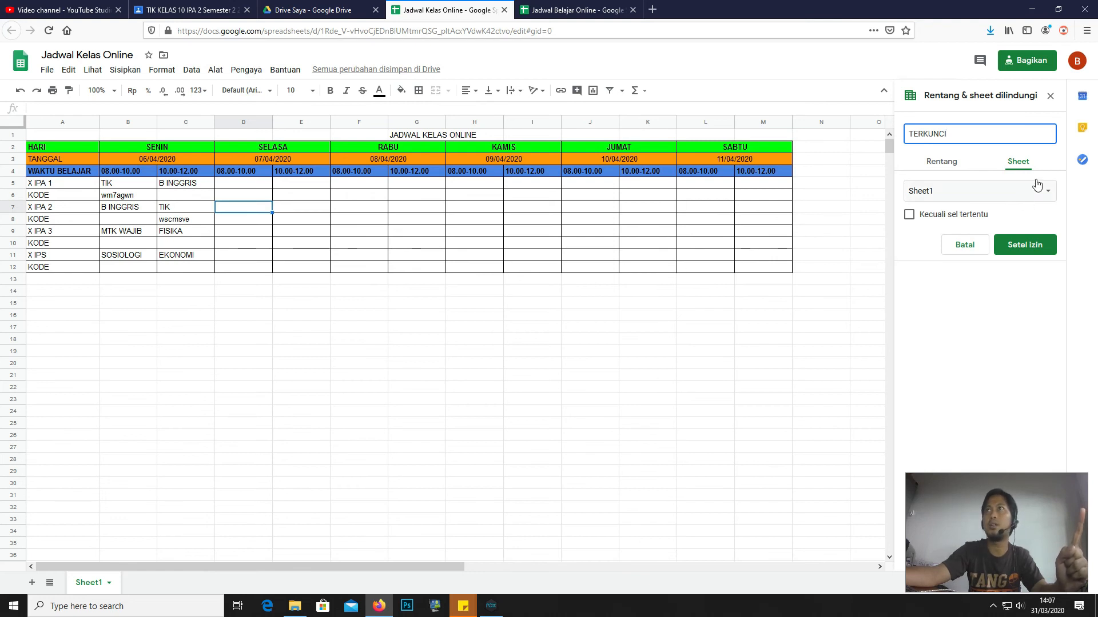
left_click(1024, 246)
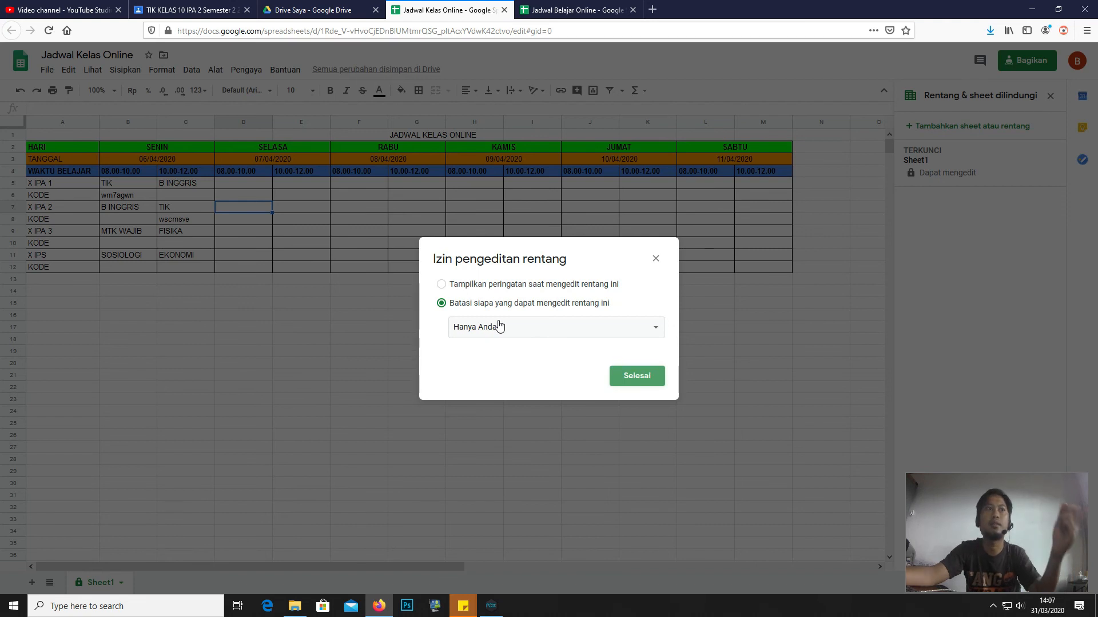
left_click(513, 332)
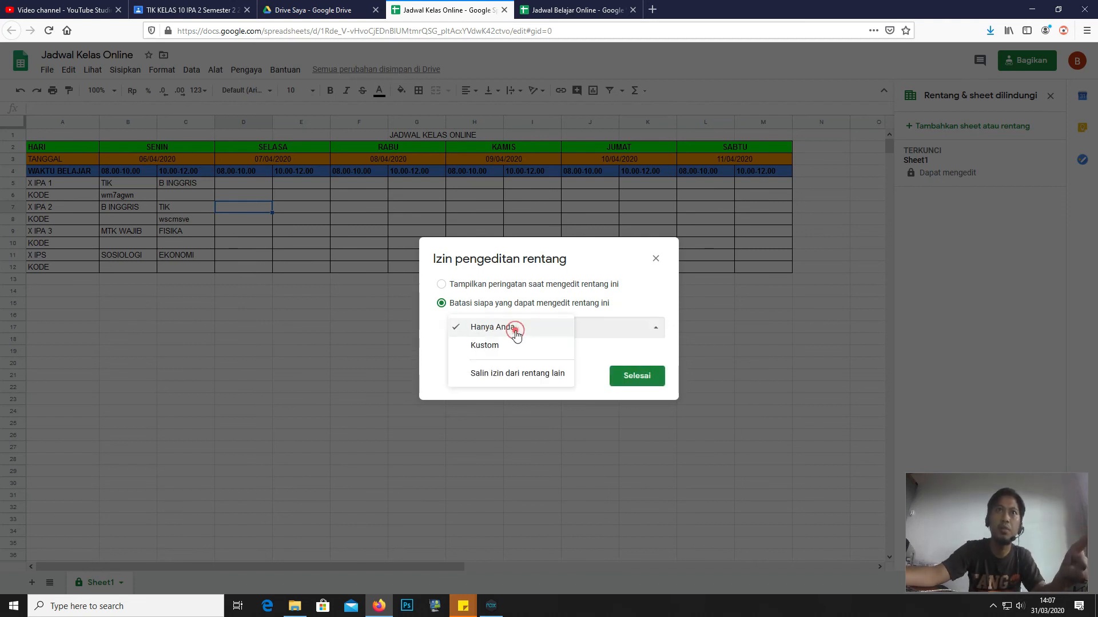
left_click(491, 332)
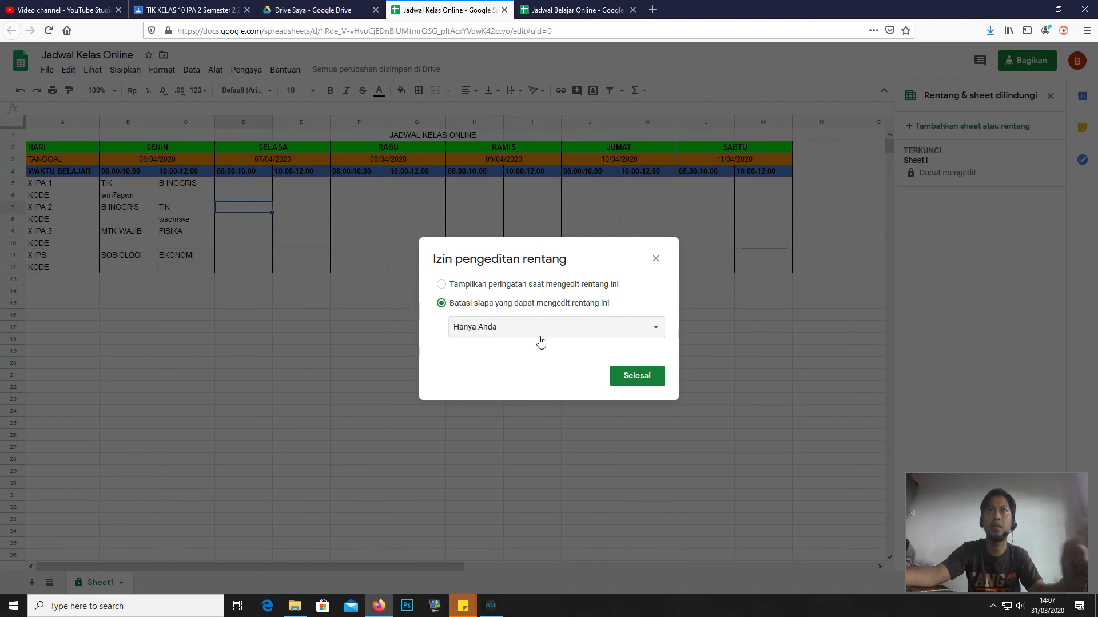
left_click(633, 384)
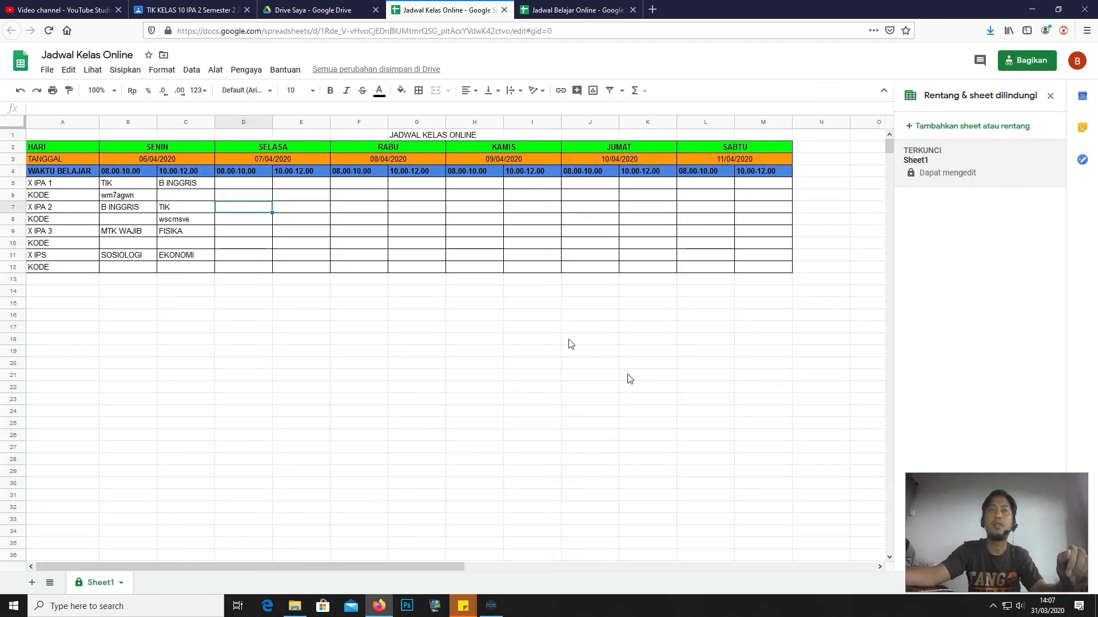
left_click(252, 184)
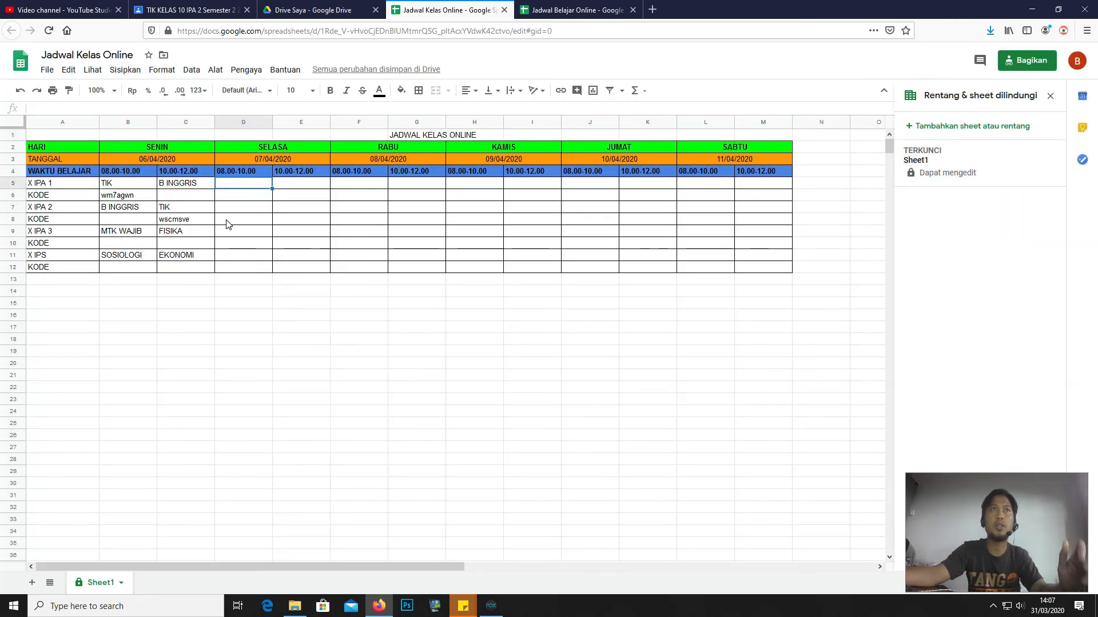
left_click(197, 207)
left_click(131, 210)
left_click(187, 184)
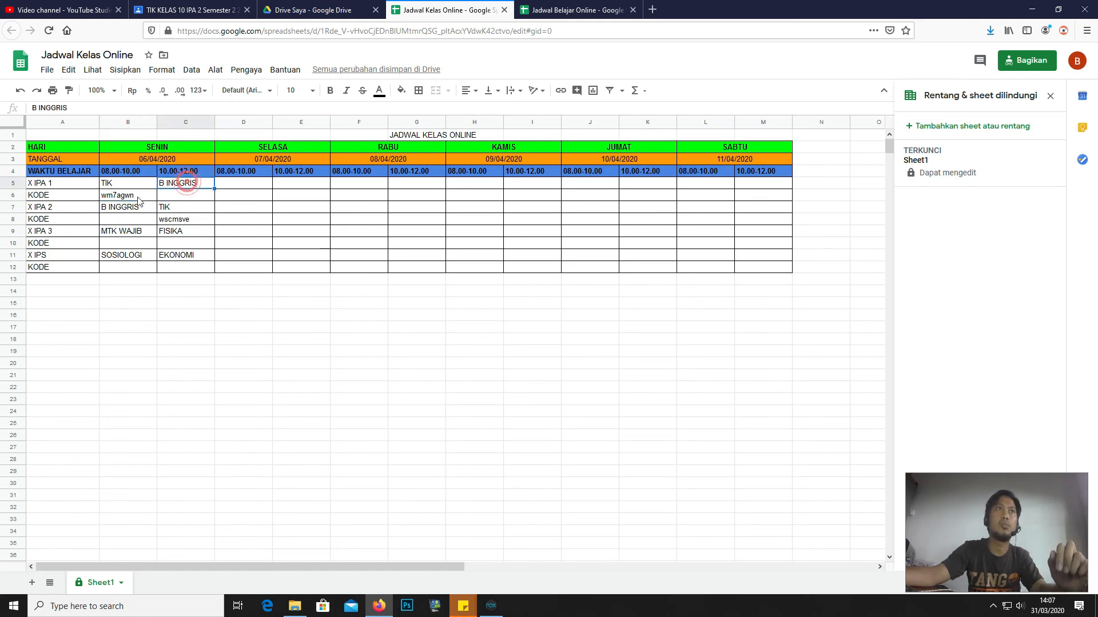
left_click(117, 186)
left_click(122, 206)
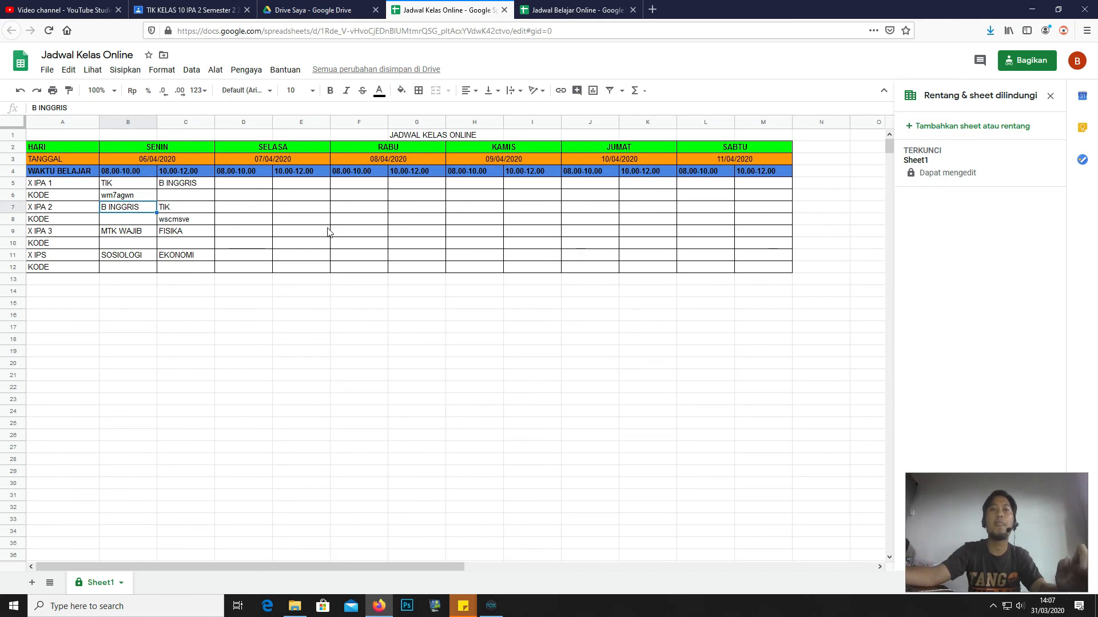
left_click(190, 192)
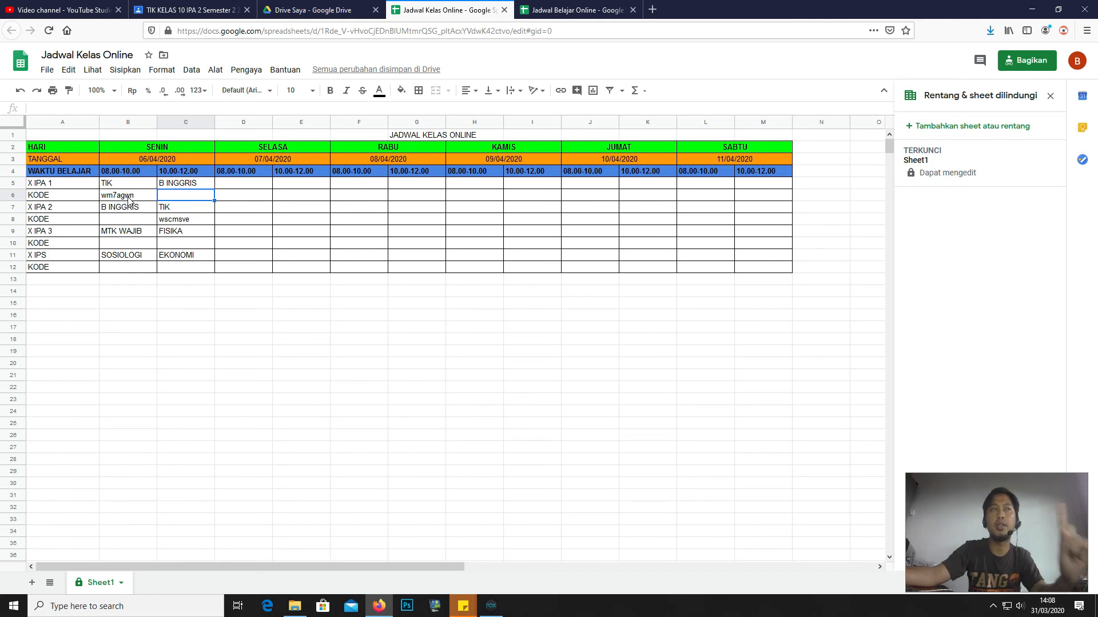
left_click(129, 197)
left_click(185, 219)
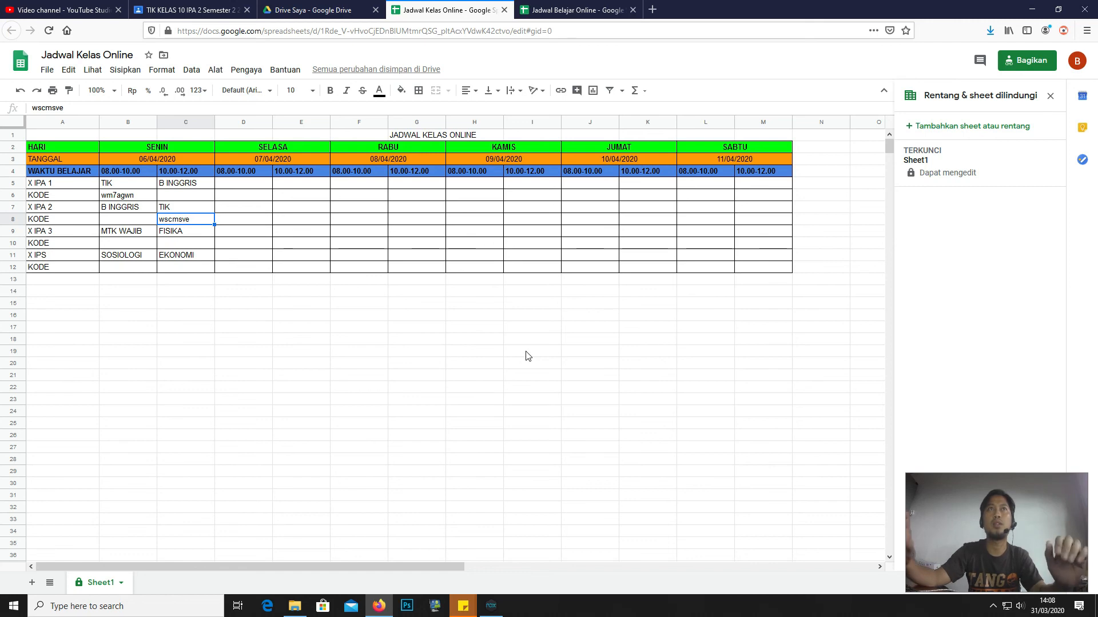
left_click(534, 7)
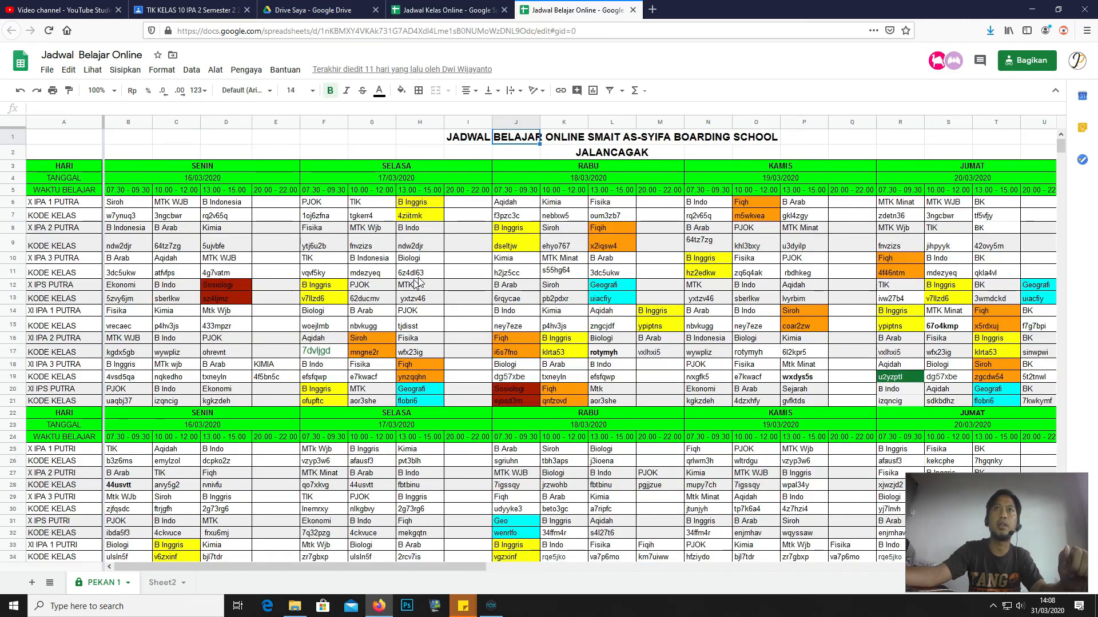
scroll(405, 389, "down", 3)
scroll(404, 389, "up", 3)
scroll(404, 389, "down", 3)
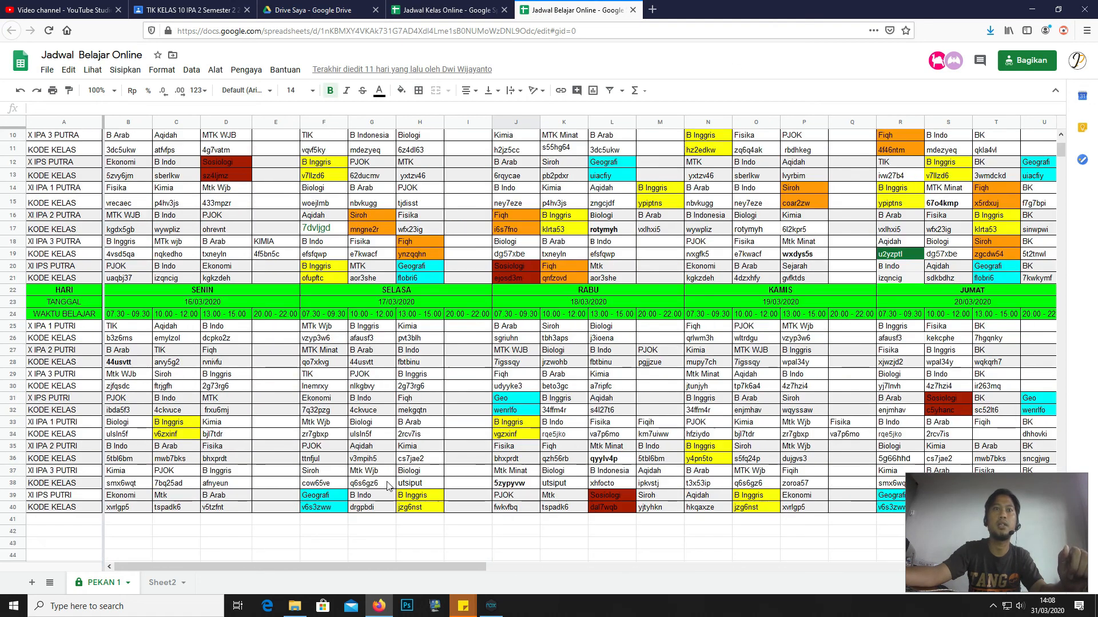
scroll(406, 377, "up", 2)
scroll(407, 368, "down", 1)
scroll(345, 534, "down", 1)
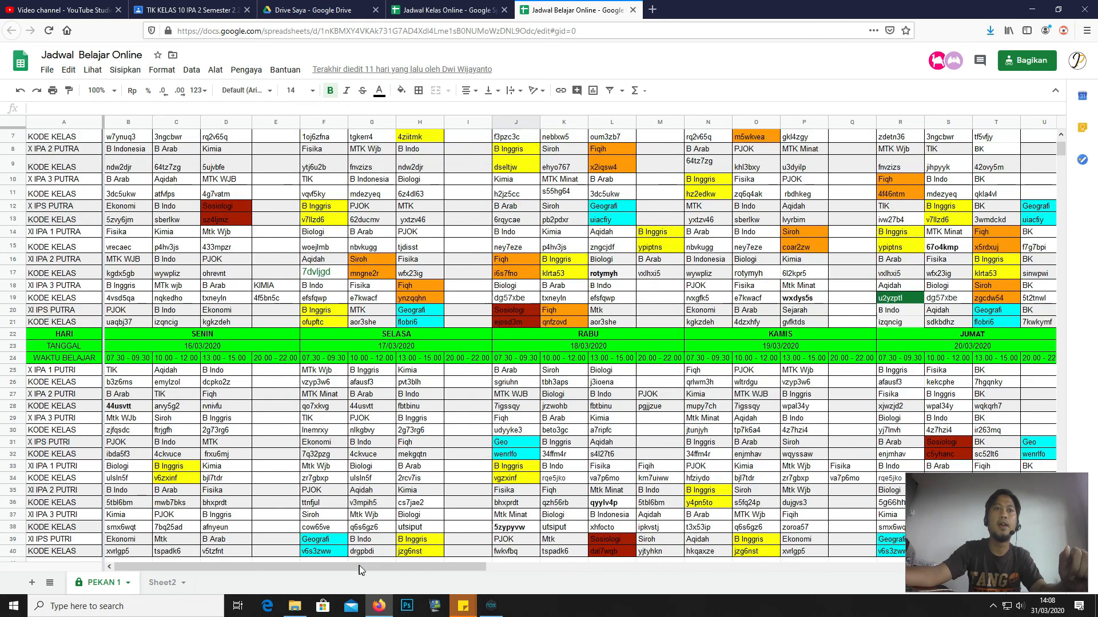
left_click_drag(372, 566, 324, 584)
scroll(355, 500, "up", 2)
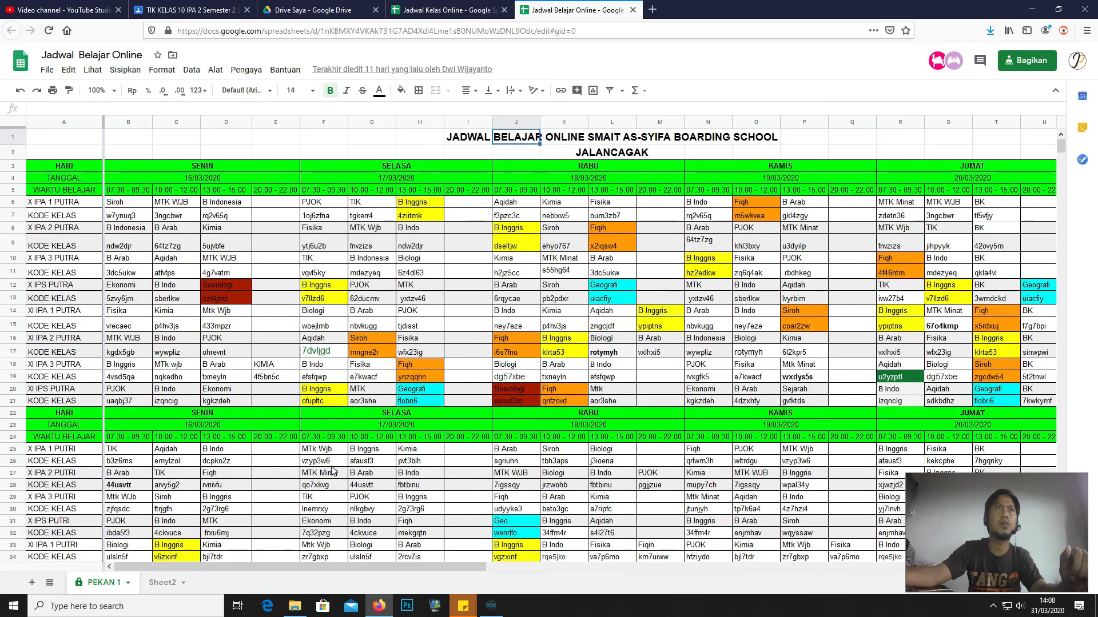
left_click(119, 217)
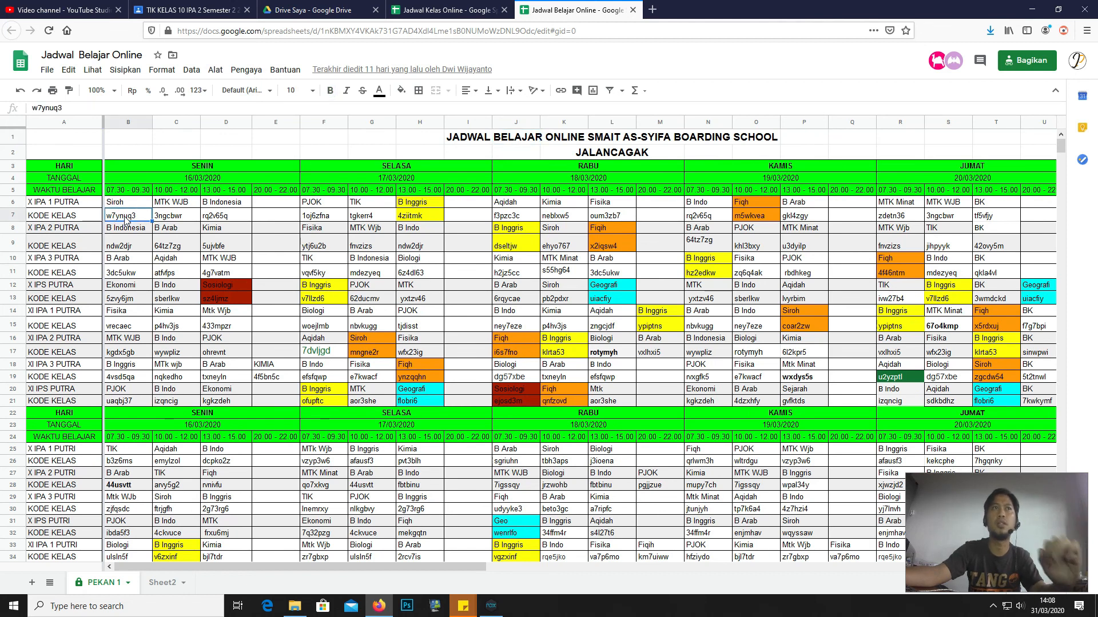
scroll(359, 433, "down", 3)
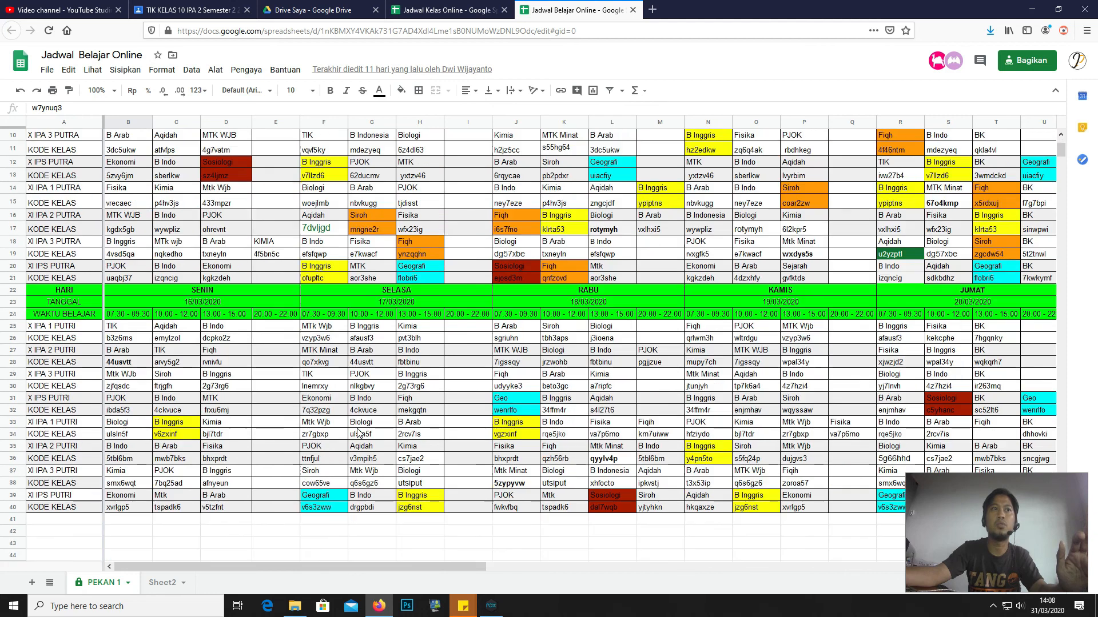
scroll(230, 192, "up", 3)
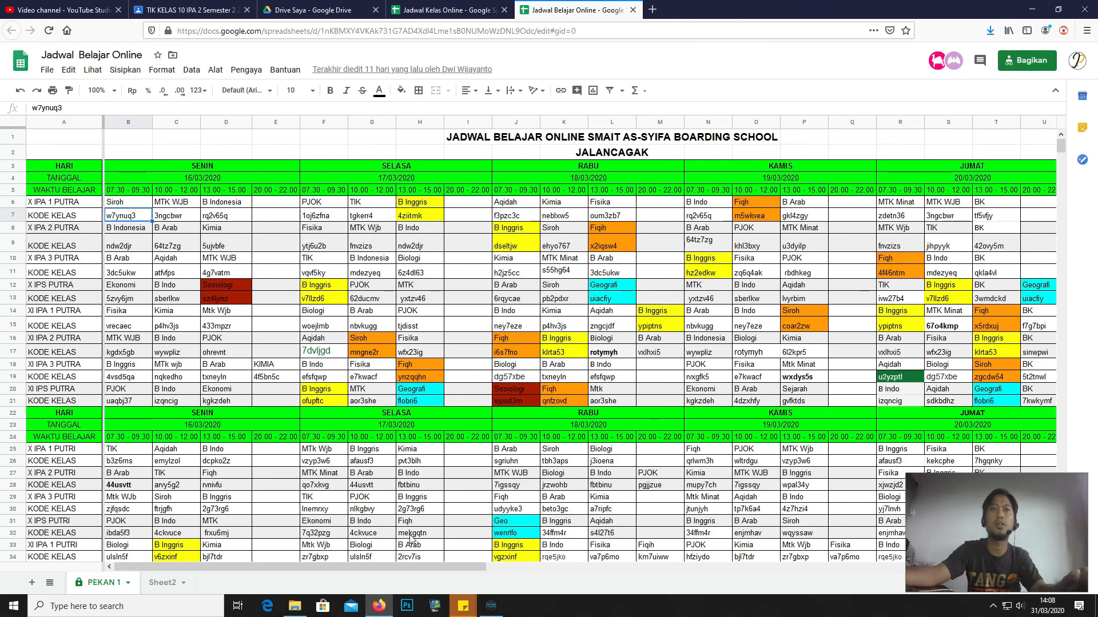
mouse_move(417, 566)
left_mouse_down()
mouse_move(563, 577)
mouse_move(397, 571)
mouse_move(420, 571)
left_mouse_up()
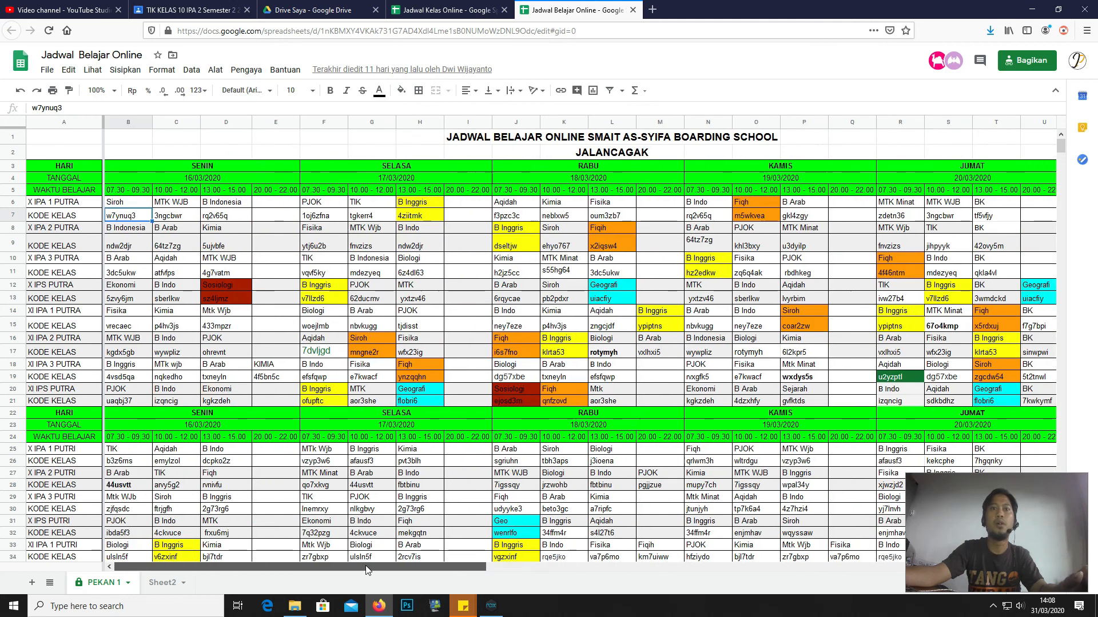